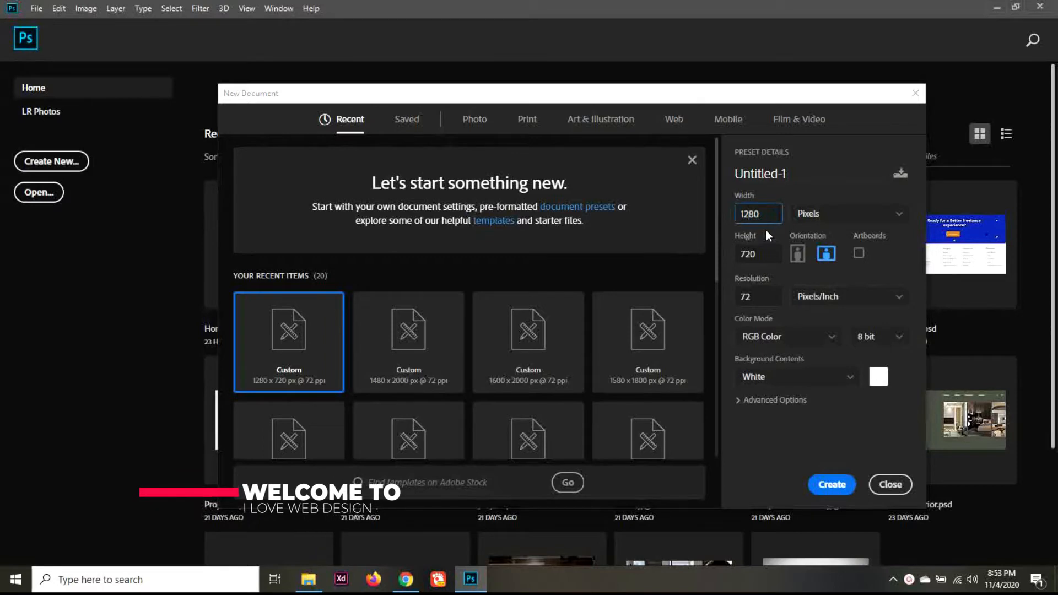
Create a new landscape RGB document 1380 px wide and 720 px high at 72 pixels per inch.
{"action": "left_click_drag", "start_coordinate": [768, 215], "coordinate": [736, 214]}
{"action": "left_click", "coordinate": [759, 254]}
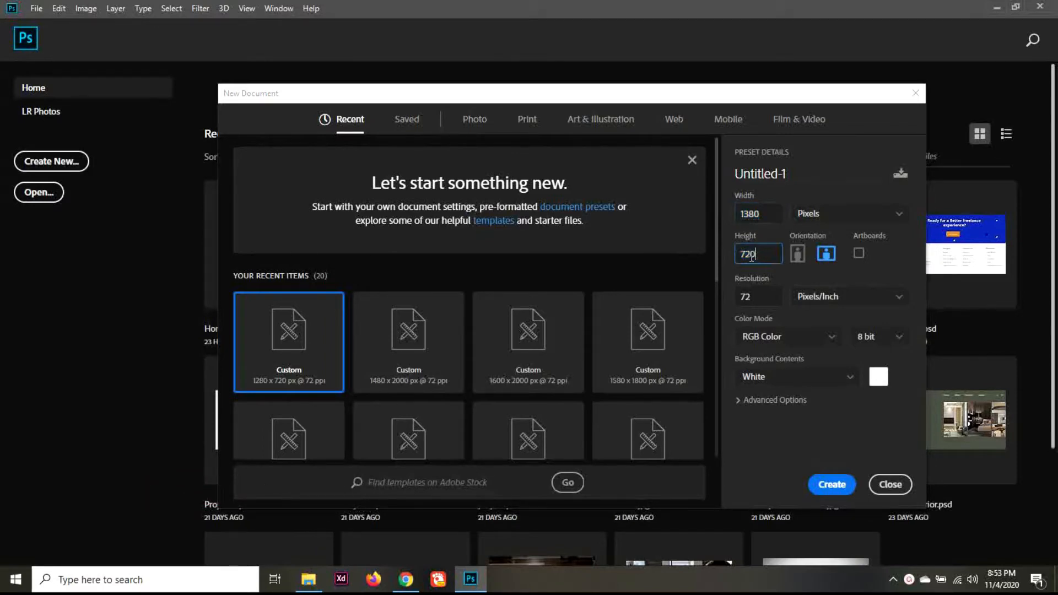
{"action": "left_click_drag", "start_coordinate": [738, 254], "coordinate": [786, 256]}
{"action": "left_click", "coordinate": [832, 485]}
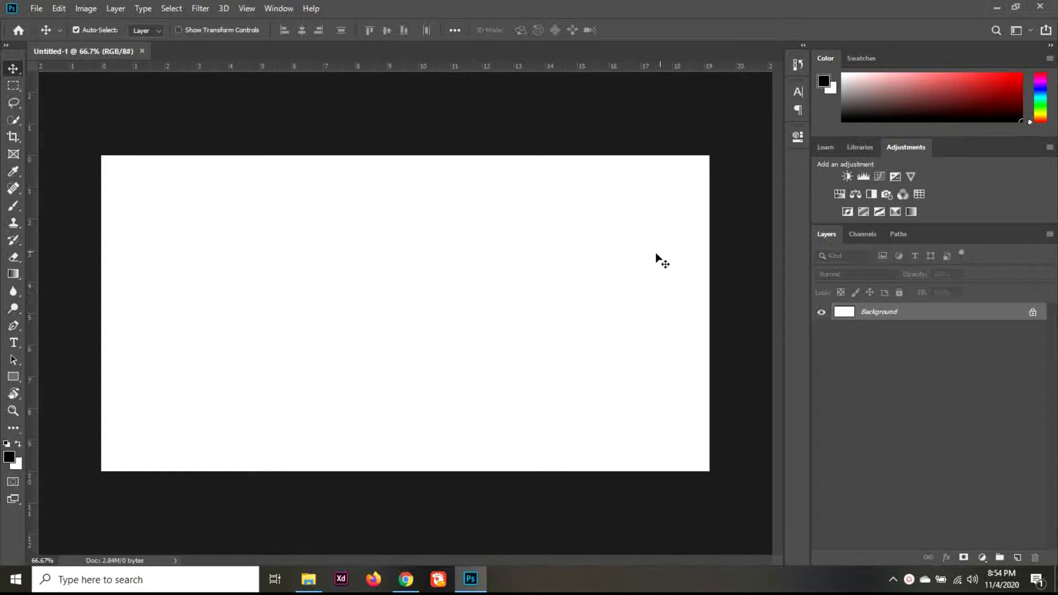
Place the mountain village photo from the desktop into the document and scale it to about 23.57% to cover the canvas width.
{"action": "left_click", "coordinate": [994, 6]}
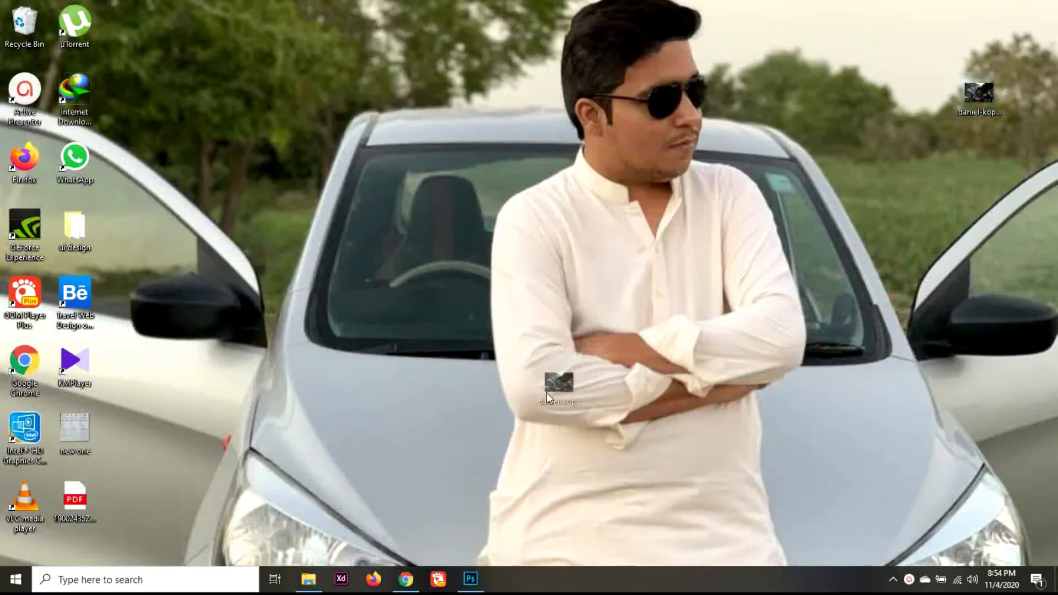
{"action": "left_click_drag", "start_coordinate": [547, 392], "coordinate": [482, 414]}
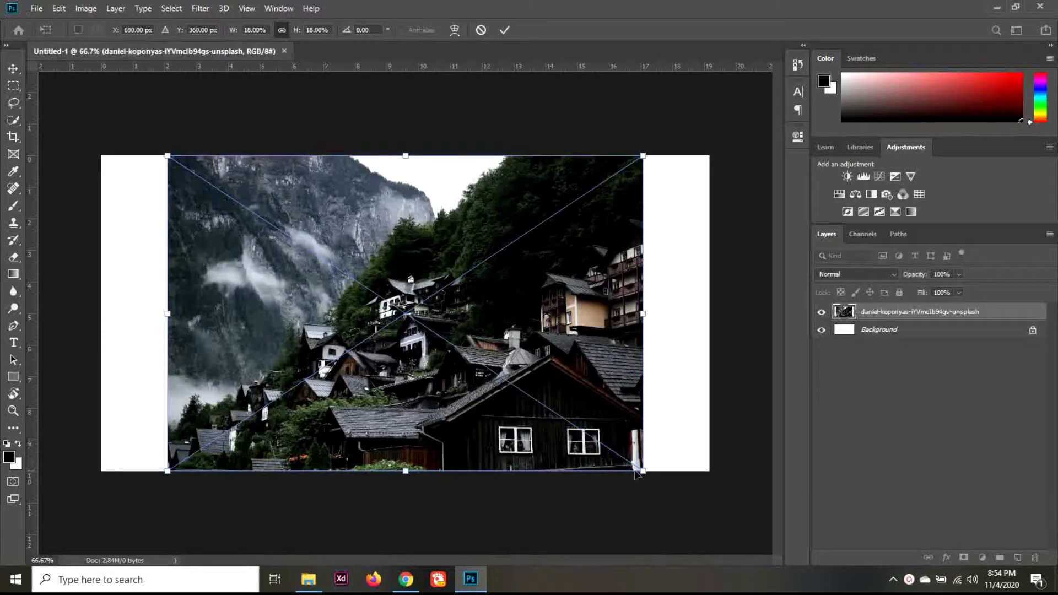
{"action": "left_click_drag", "start_coordinate": [641, 473], "coordinate": [722, 516]}
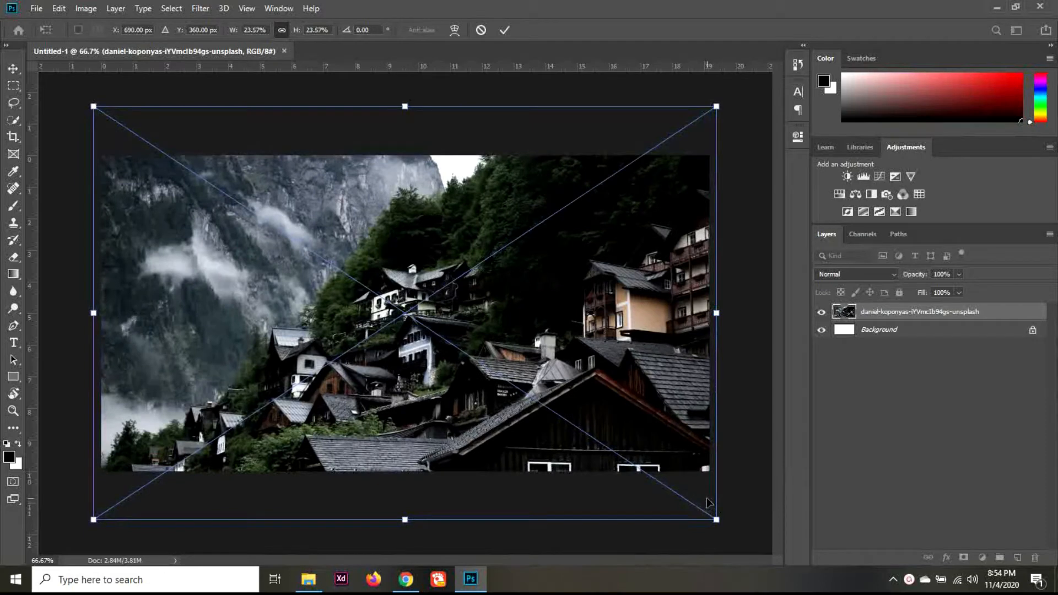
Move the placed photo up 80 px, to a Y position of 280 px, and commit the transform.
{"action": "key", "text": "shift+Up"}
{"action": "key", "text": "shift+Up"}
{"action": "key", "text": "shift+Up"}
{"action": "key", "text": "shift+Up"}
{"action": "key", "text": "shift+Up"}
{"action": "key", "text": "shift+Up"}
{"action": "key", "text": "shift+Up"}
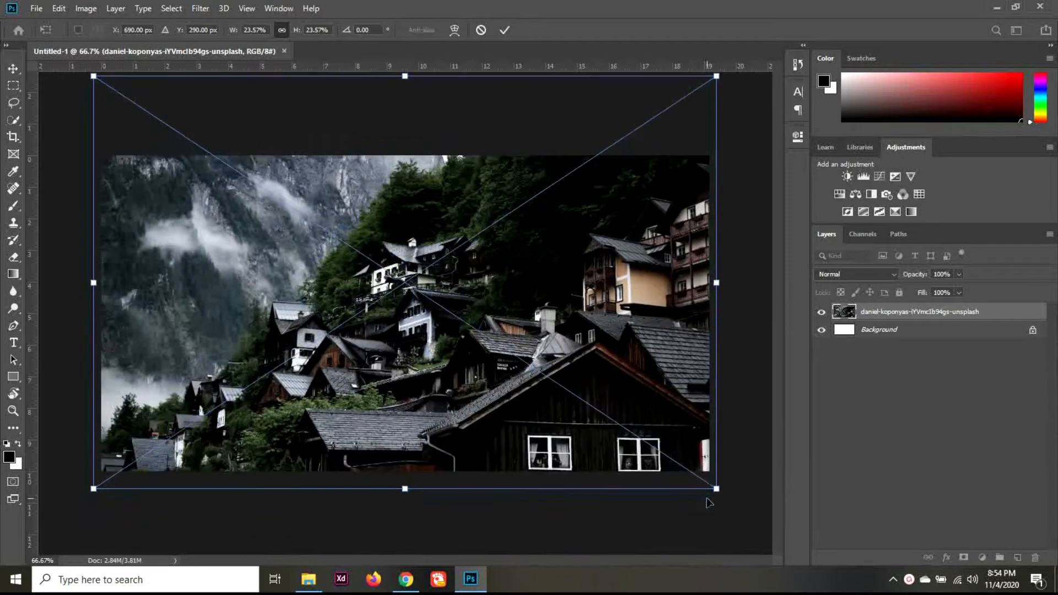
{"action": "key", "text": "shift+Up"}
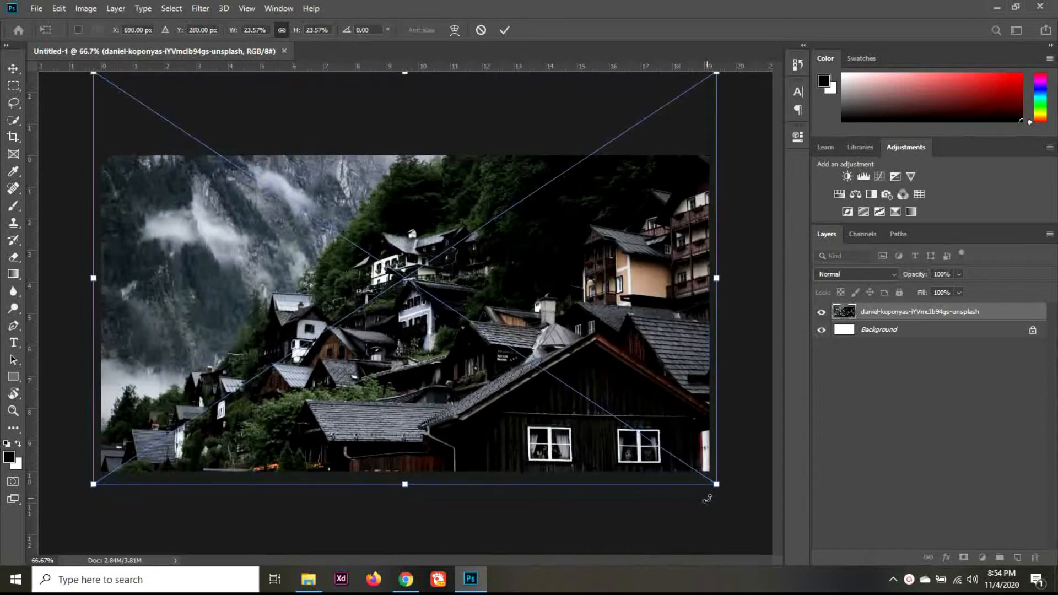
{"action": "key", "text": "Return"}
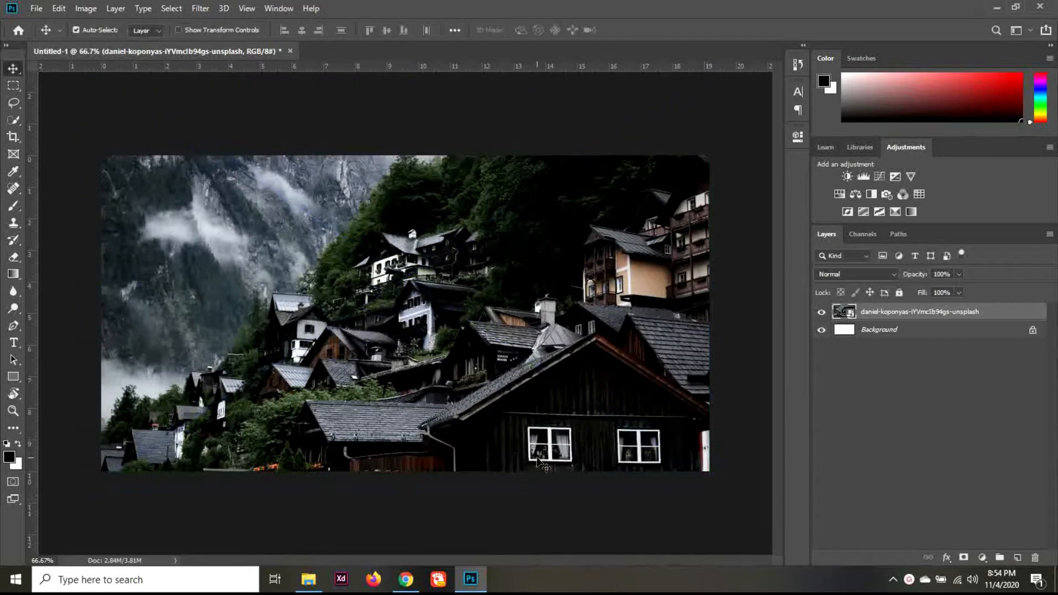
Add a text layer reading "TRAVELLO" over the photo.
{"action": "key", "text": "t"}
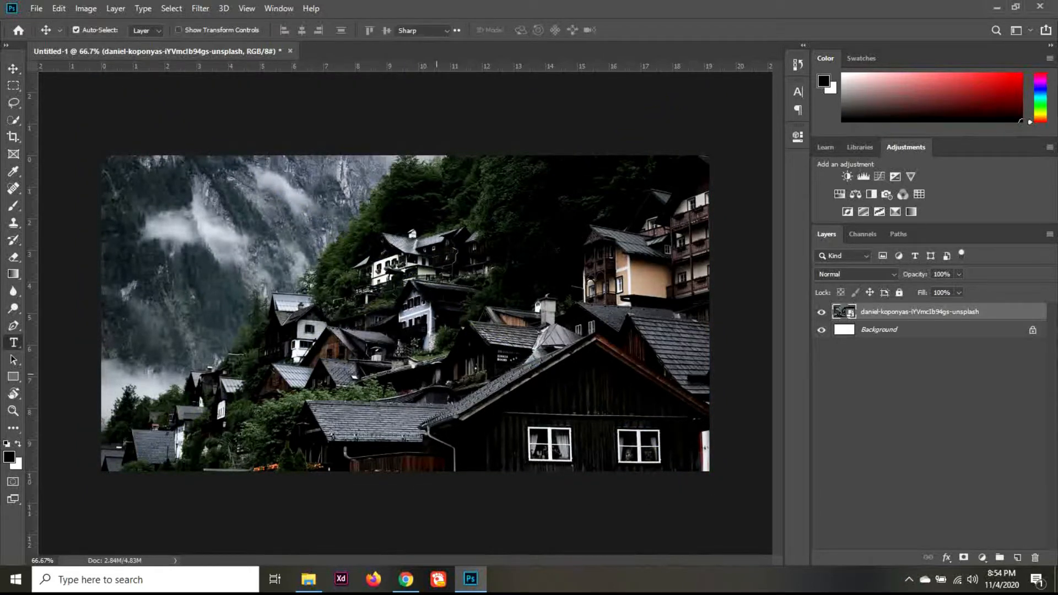
{"action": "left_click", "coordinate": [415, 351]}
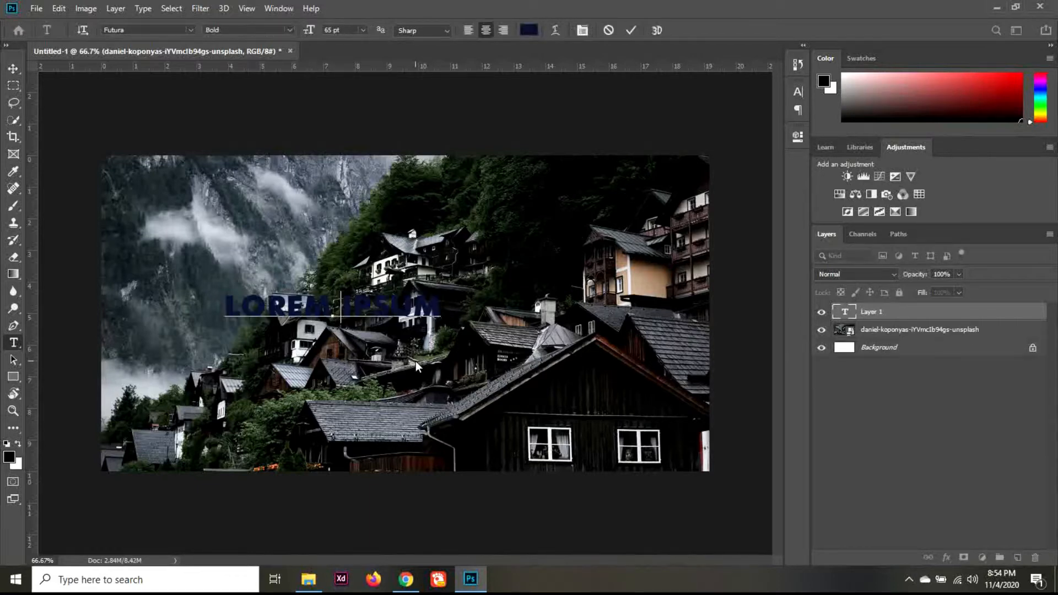
{"action": "key", "text": "BackSpace"}
{"action": "type", "text": "T"}
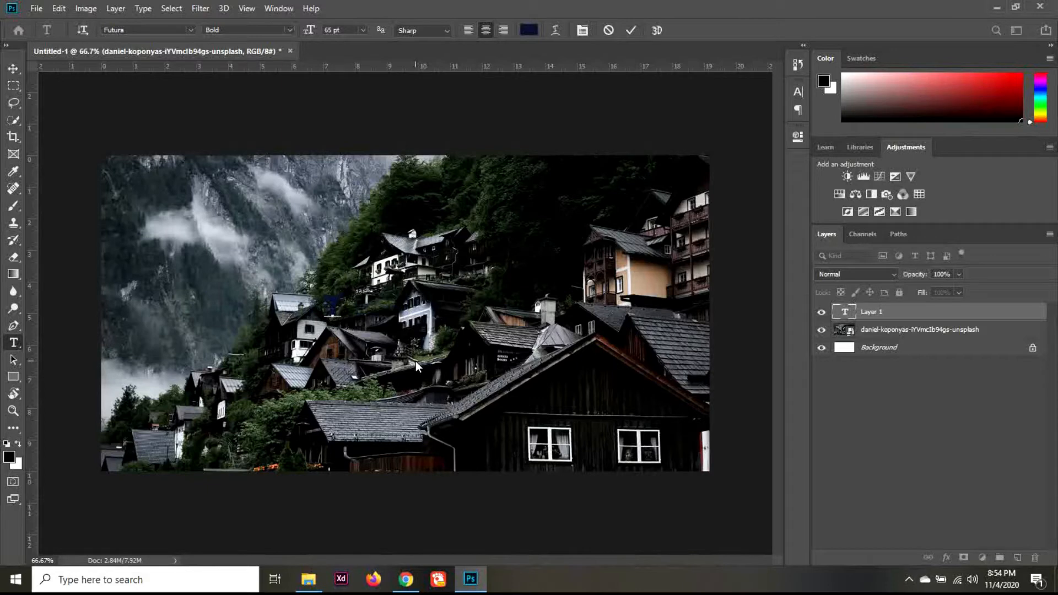
{"action": "type", "text": "RAVE"}
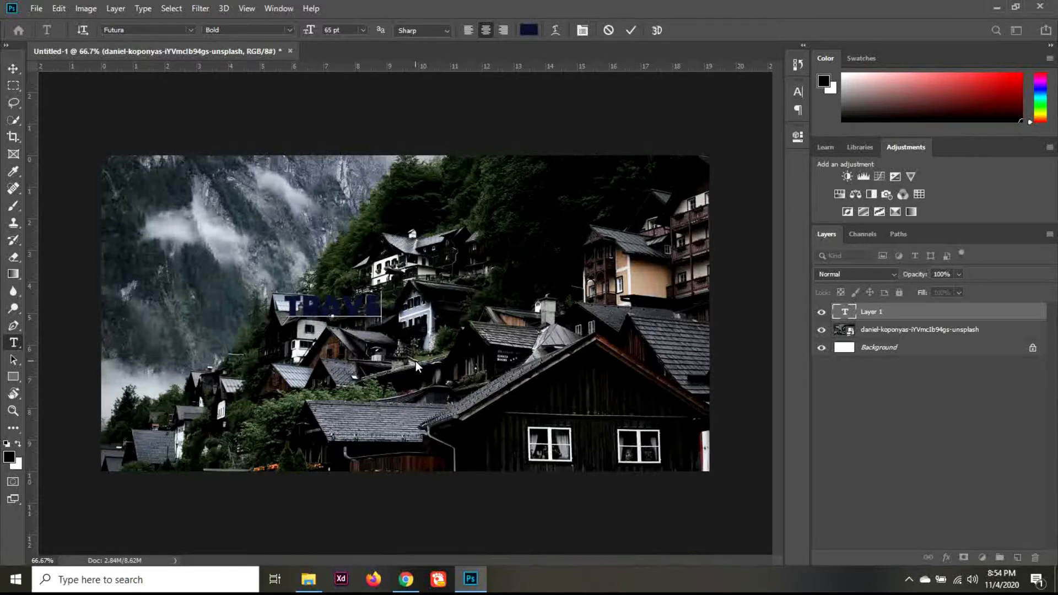
{"action": "type", "text": "LLO"}
Change the color of the whole TRAVELLO text to white (ffffff).
{"action": "key", "text": "ctrl+a"}
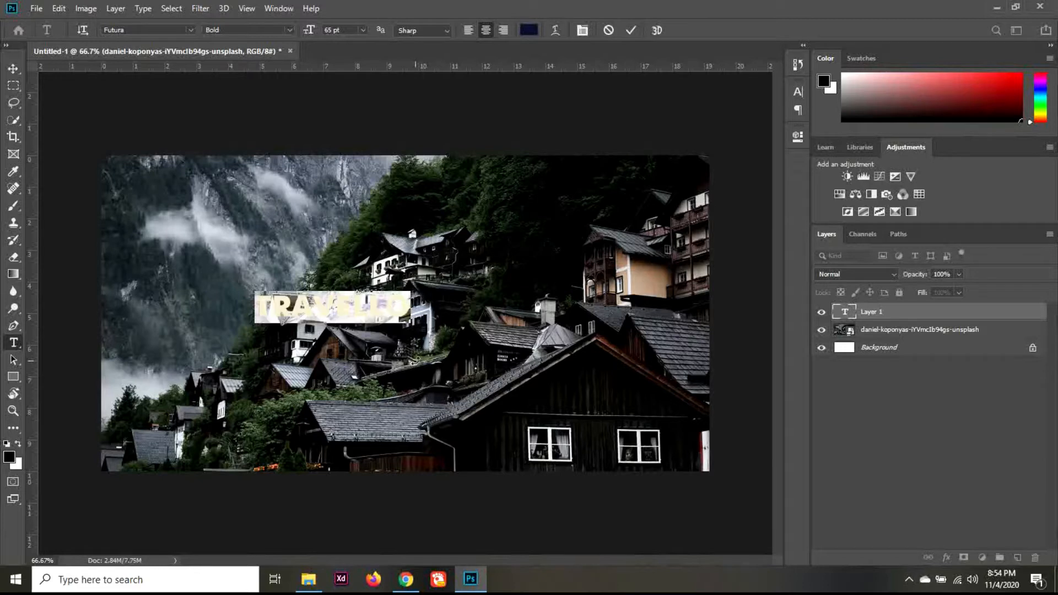
{"action": "left_click", "coordinate": [528, 32]}
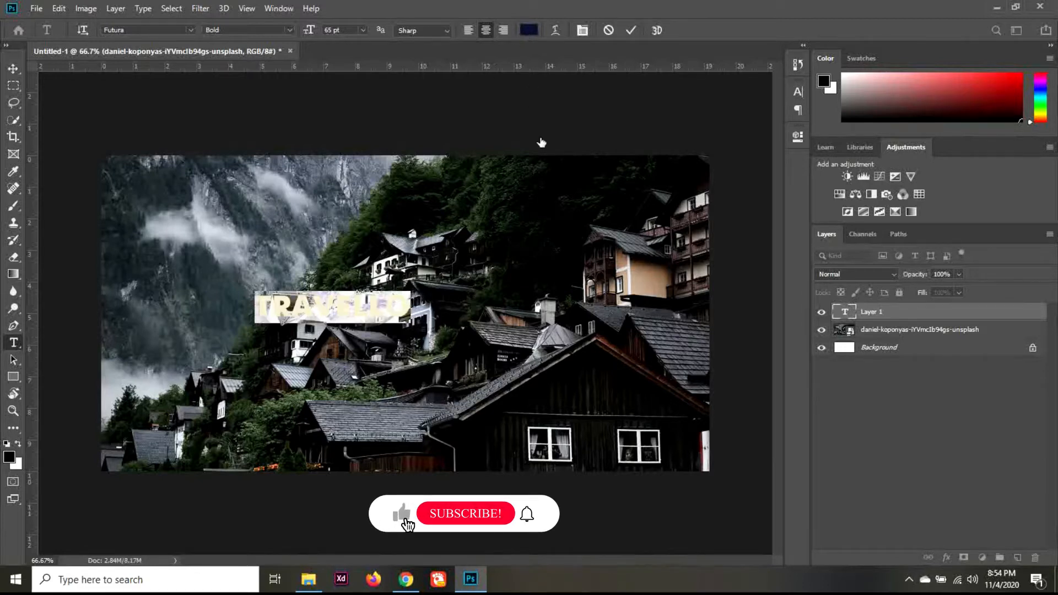
{"action": "left_click", "coordinate": [622, 165]}
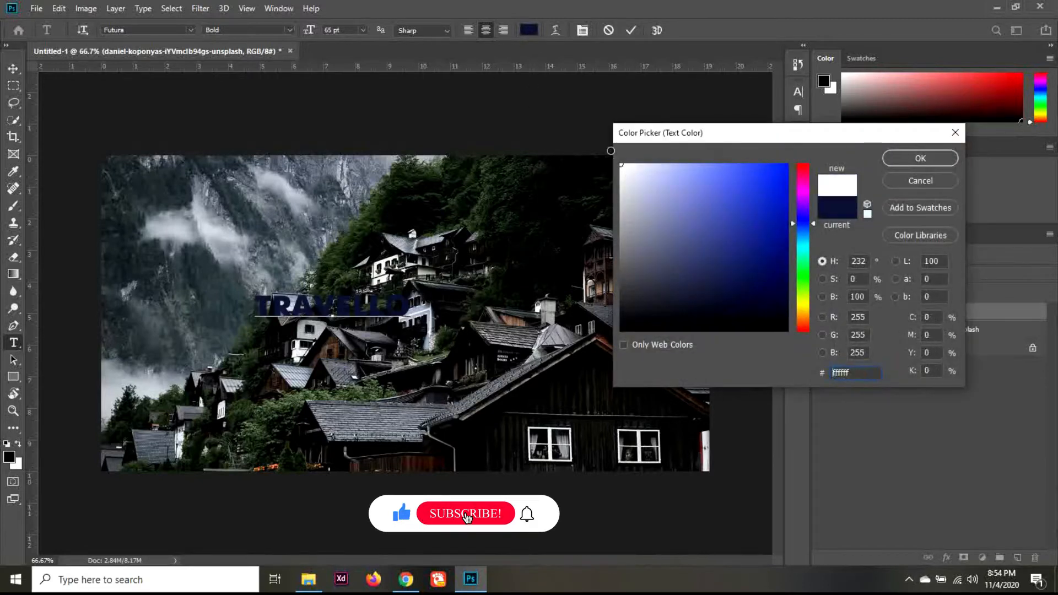
{"action": "left_click", "coordinate": [919, 159]}
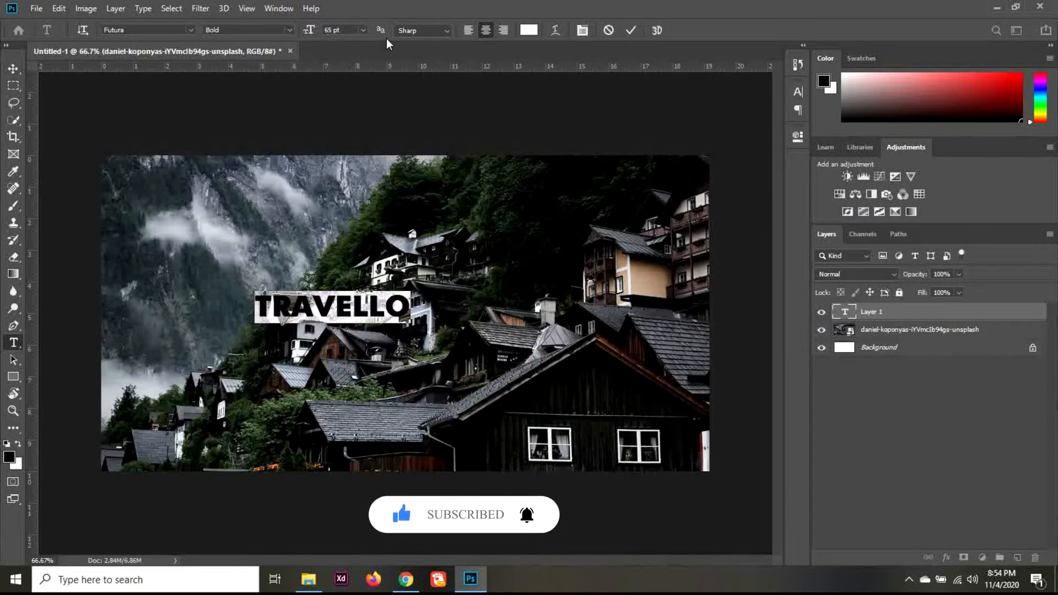
Reduce the font size of the TRAVELLO text and move it to the upper-left area of the photo as a logo.
{"action": "left_click", "coordinate": [355, 32]}
{"action": "scroll", "coordinate": [355, 33], "scroll_direction": "down", "scroll_amount": 3}
{"action": "scroll", "coordinate": [356, 33], "scroll_direction": "down", "scroll_amount": 20}
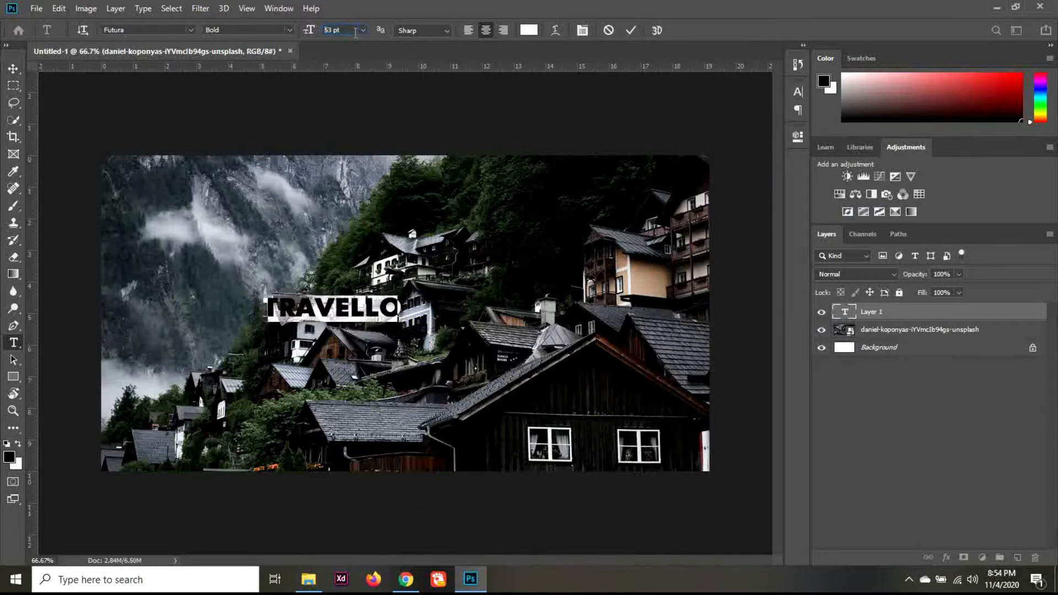
{"action": "left_click", "coordinate": [17, 69]}
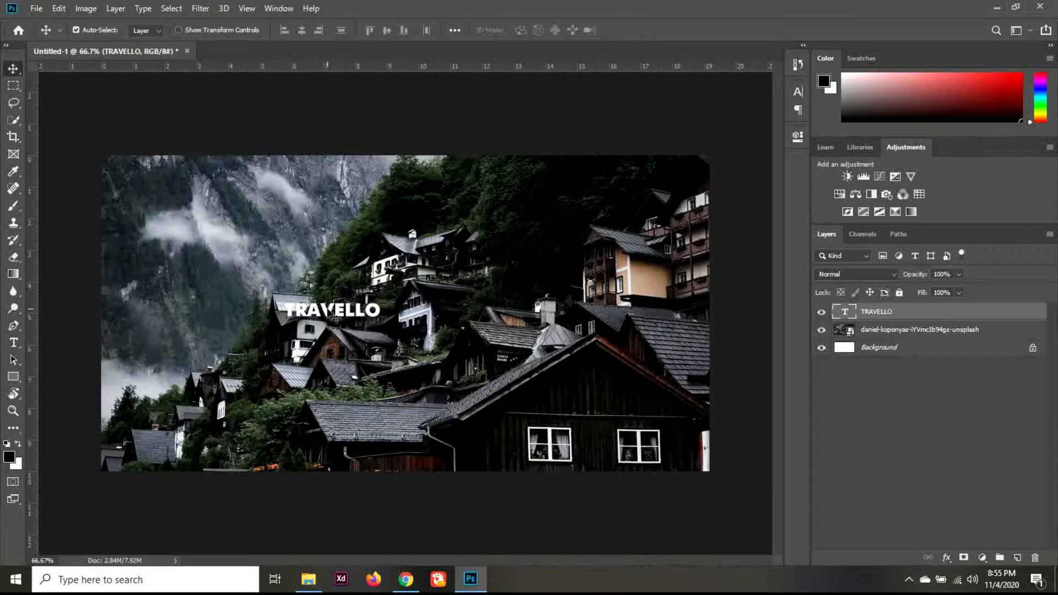
{"action": "left_click_drag", "start_coordinate": [335, 319], "coordinate": [201, 181]}
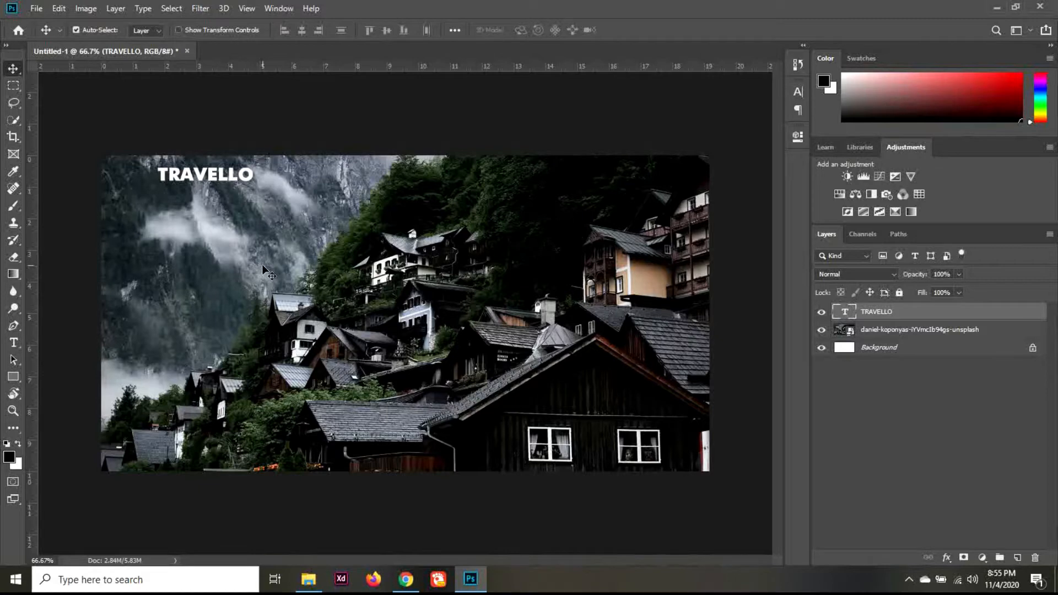
Duplicate the TRAVELLO text layer and shift the copy horizontally along the header line.
{"action": "key", "text": "ctrl"}
{"action": "left_click_drag", "start_coordinate": [262, 268], "coordinate": [351, 268]}
{"action": "key", "text": "shift+Right"}
{"action": "key", "text": "shift+Right"}
{"action": "key", "text": "shift+Right"}
{"action": "key", "text": "shift+Right"}
{"action": "key", "text": "shift+Right"}
{"action": "key", "text": "shift+Right"}
{"action": "key", "text": "shift+Right"}
{"action": "key", "text": "shift+Right"}
{"action": "key", "text": "shift+Right"}
{"action": "key", "text": "shift+Right"}
{"action": "key", "text": "shift+Right"}
{"action": "key", "text": "shift+Right"}
{"action": "key", "text": "shift+Right"}
{"action": "key", "text": "shift+Right"}
{"action": "key", "text": "shift+Right"}
{"action": "key", "text": "shift+Right"}
{"action": "key", "text": "shift+Right"}
{"action": "key", "text": "shift+Right"}
{"action": "key", "text": "shift+Right"}
{"action": "key", "text": "shift+Right"}
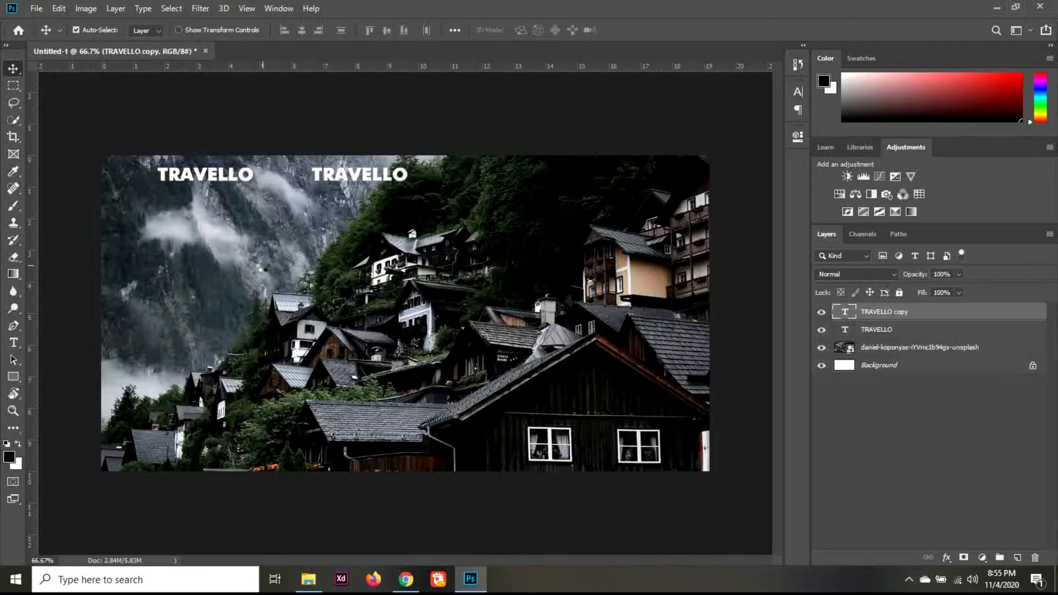
{"action": "key", "text": "shift+Right"}
{"action": "key", "text": "shift+Right"}
{"action": "key", "text": "shift+Right"}
{"action": "key", "text": "shift+Right"}
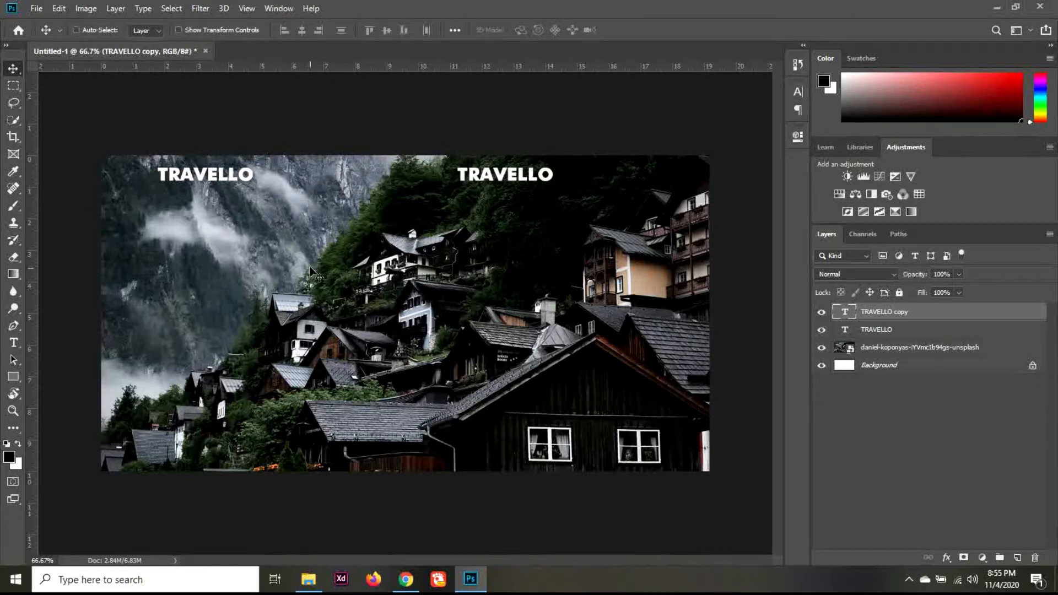
{"action": "left_click_drag", "start_coordinate": [557, 234], "coordinate": [257, 233]}
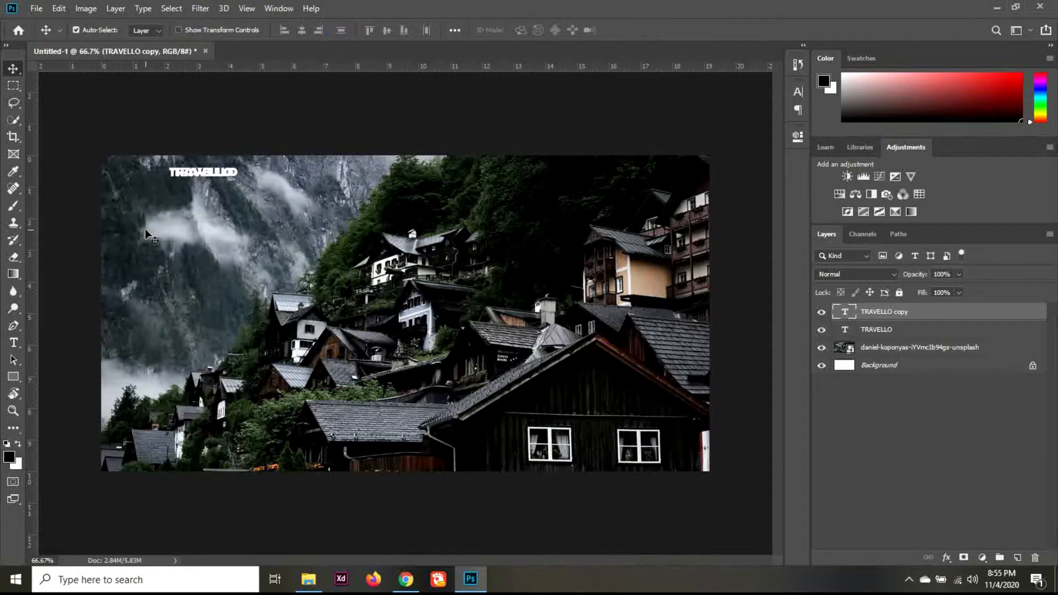
Replace the wording of the copied TRAVELLO text in the header with "Home".
{"action": "key", "text": "t"}
{"action": "left_click", "coordinate": [508, 175]}
{"action": "key", "text": "ctrl+a"}
{"action": "type", "text": "G"}
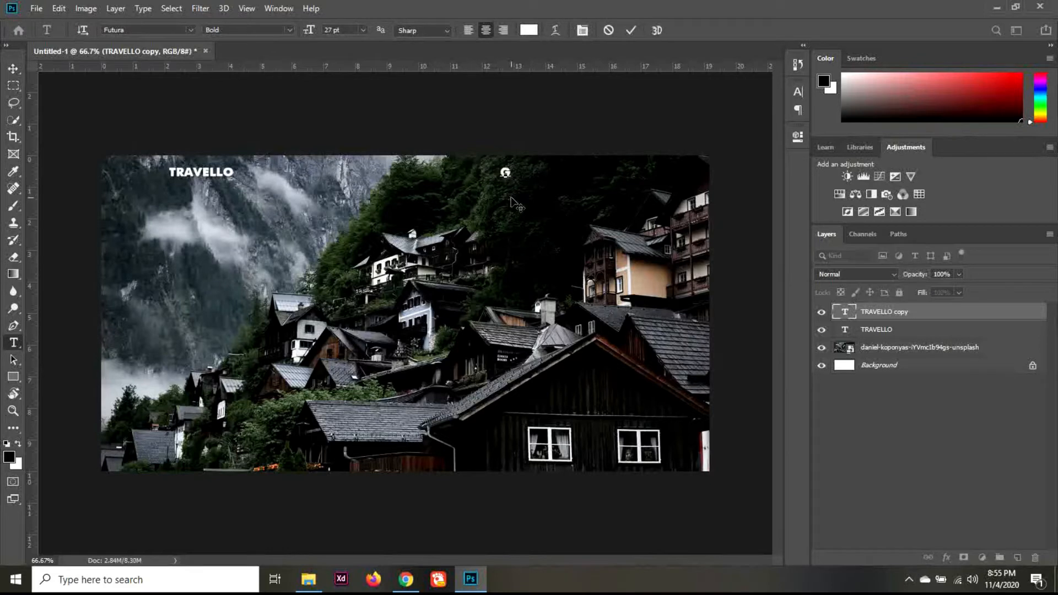
{"action": "key", "text": "BackSpace"}
{"action": "type", "text": "HOME"}
Turn off all caps for the Home text and set its font to Open Sans Regular.
{"action": "key", "text": "ctrl+a"}
{"action": "left_click", "coordinate": [798, 92]}
{"action": "left_click", "coordinate": [688, 182]}
{"action": "left_click", "coordinate": [657, 182]}
{"action": "left_click", "coordinate": [494, 173]}
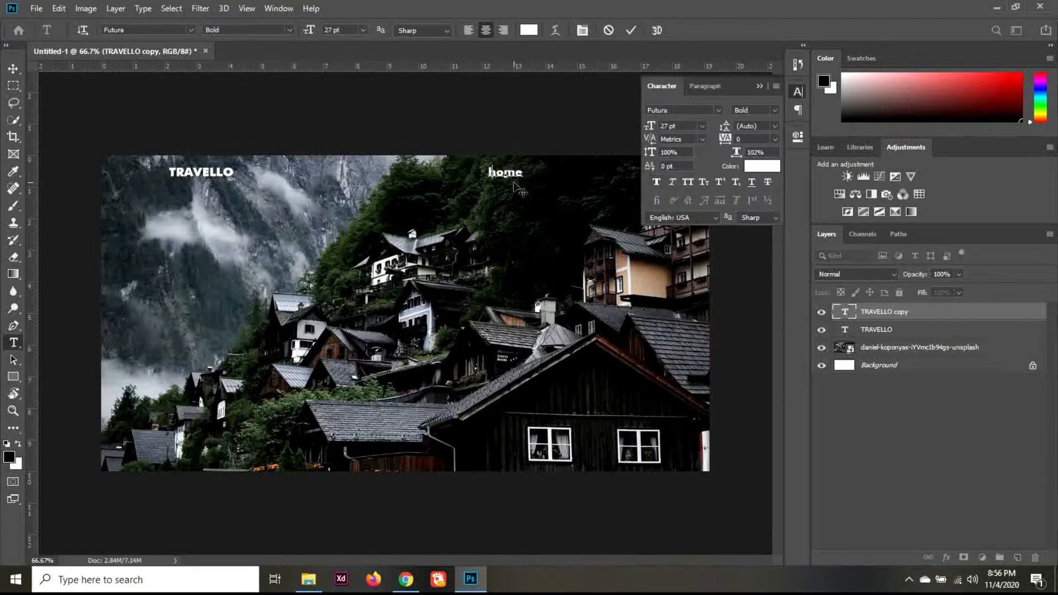
{"action": "key", "text": "ctrl+a"}
{"action": "left_click", "coordinate": [688, 110]}
{"action": "type", "text": "open"}
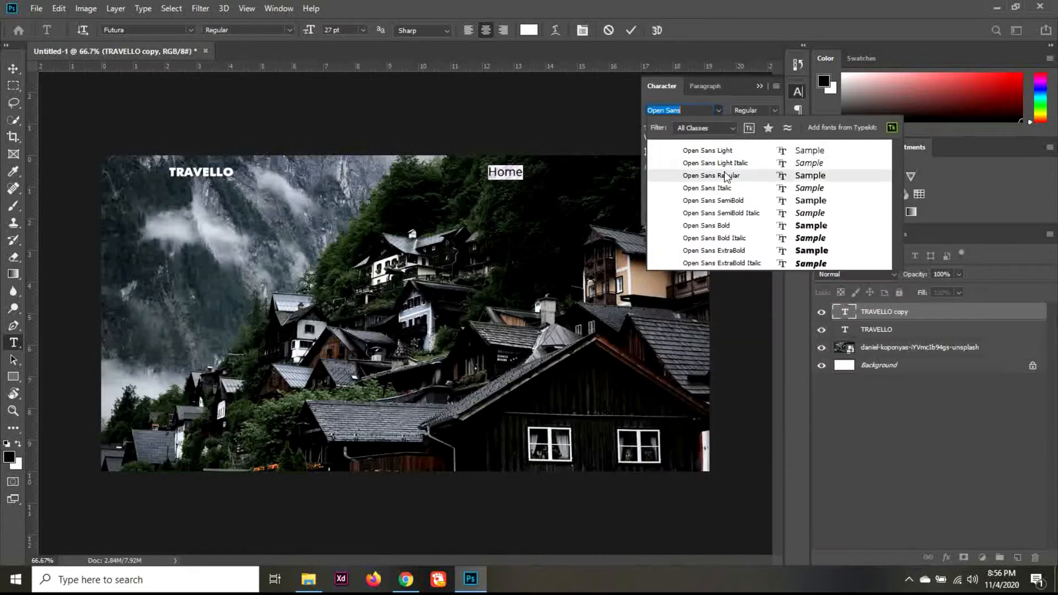
{"action": "left_click", "coordinate": [725, 175]}
Duplicate the Home menu text and place the copy beside it on the right at the same height.
{"action": "left_click", "coordinate": [13, 69]}
{"action": "left_click_drag", "start_coordinate": [505, 172], "coordinate": [562, 172]}
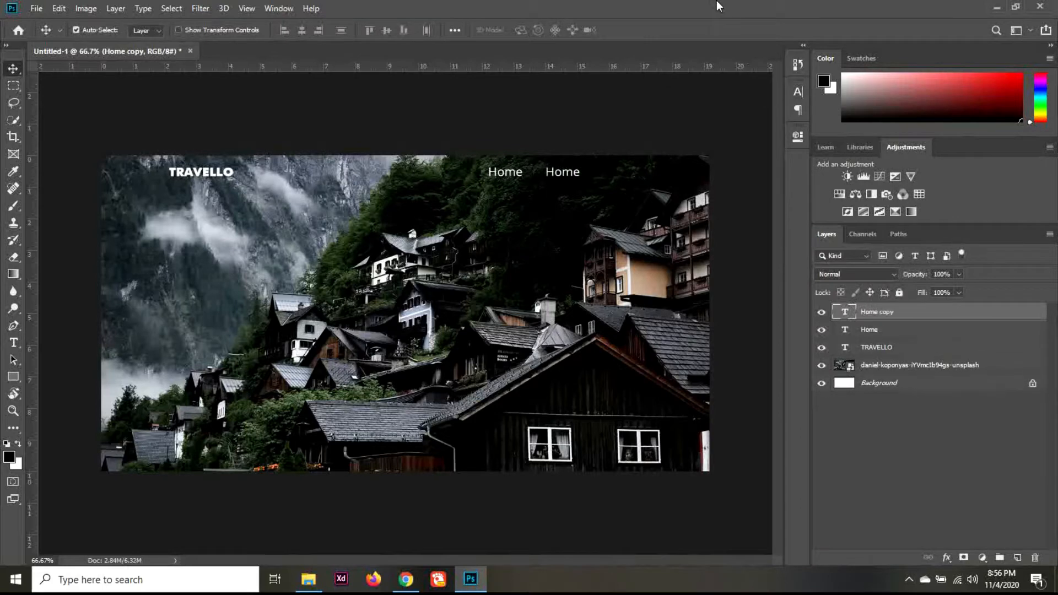
{"action": "key", "text": "t"}
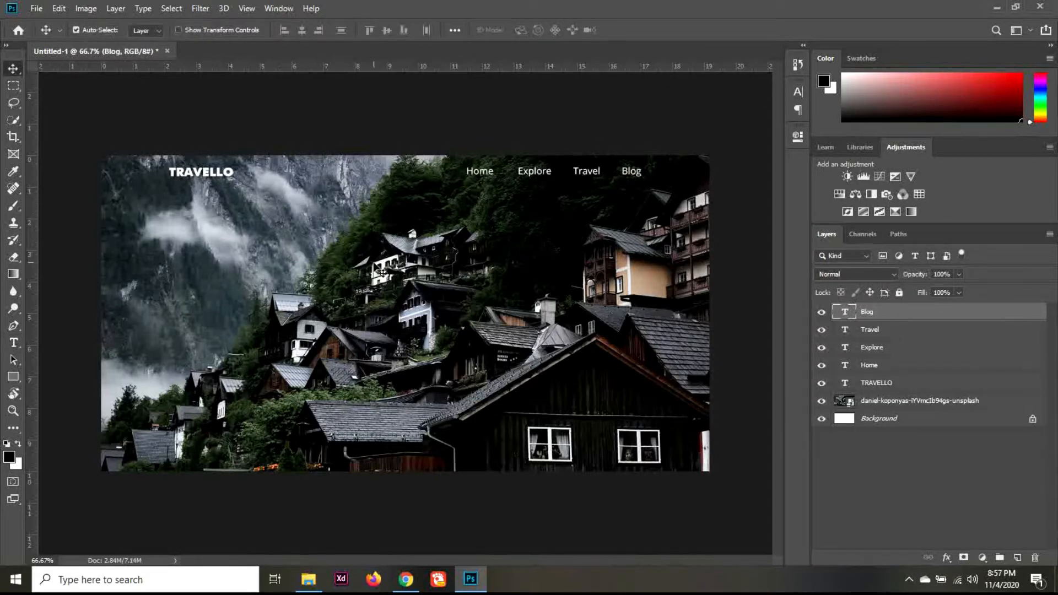
Add a left-aligned headline over the photo reading "Let's Make Your Best Trip Ever" on three lines.
{"action": "key", "text": "t"}
{"action": "left_click", "coordinate": [302, 272]}
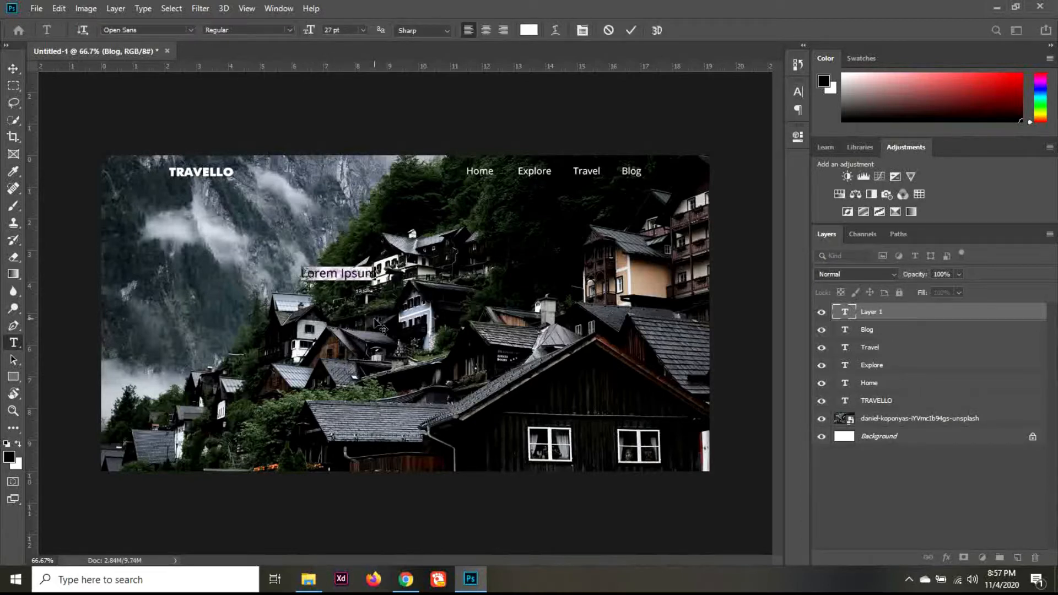
{"action": "type", "text": "Lets"}
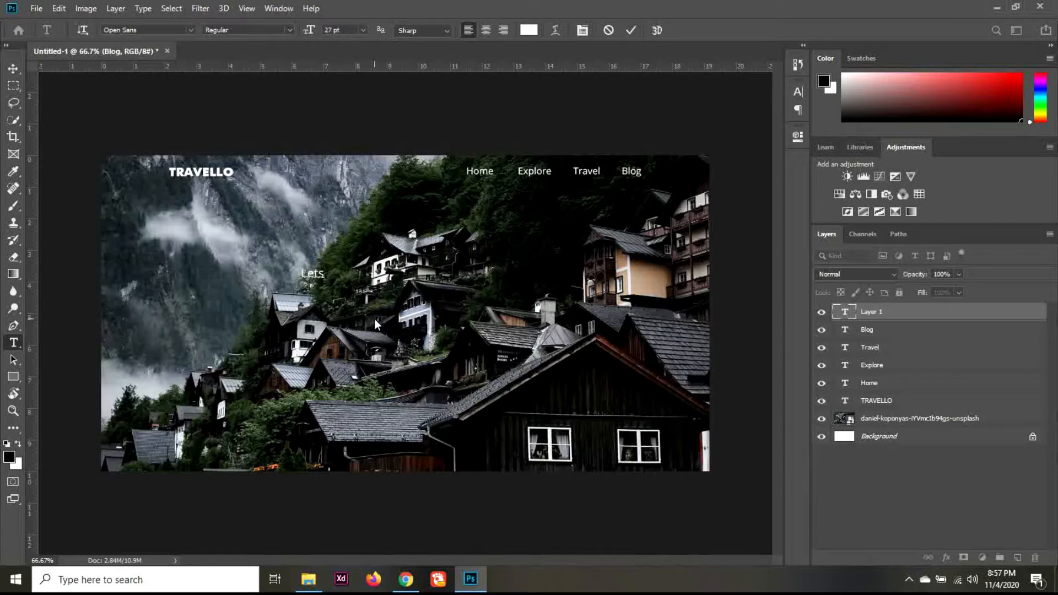
{"action": "key", "text": "BackSpace"}
{"action": "type", "text": "'s Make"}
{"action": "key", "text": "Return"}
{"action": "type", "text": "Your B"}
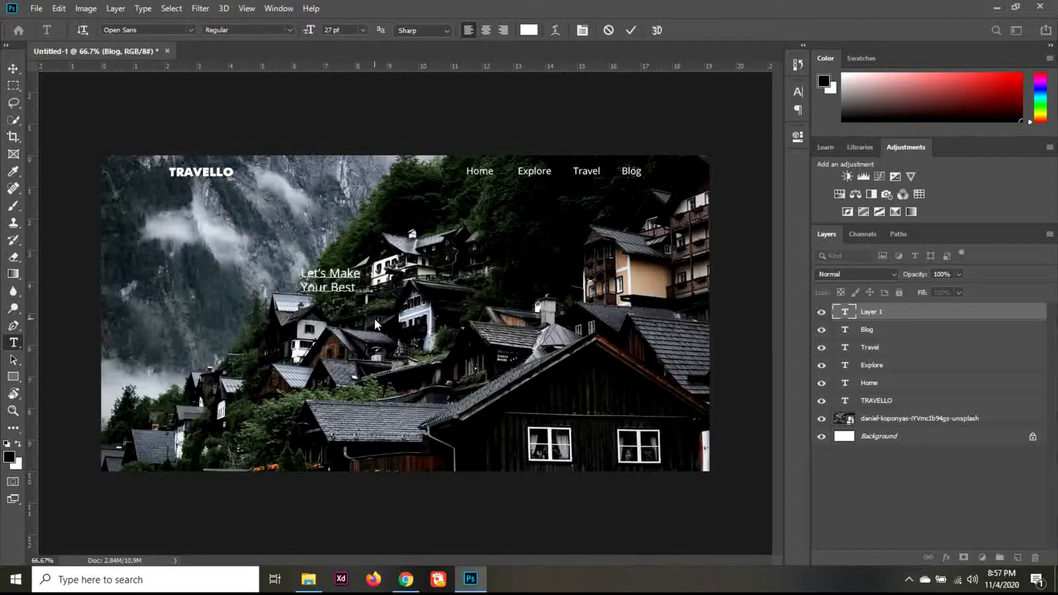
{"action": "type", "text": "est"}
{"action": "key", "text": "Return"}
{"action": "type", "text": "Trip Ever"}
Set the font size of the whole three-line headline to 49 pt.
{"action": "key", "text": "ctrl+a"}
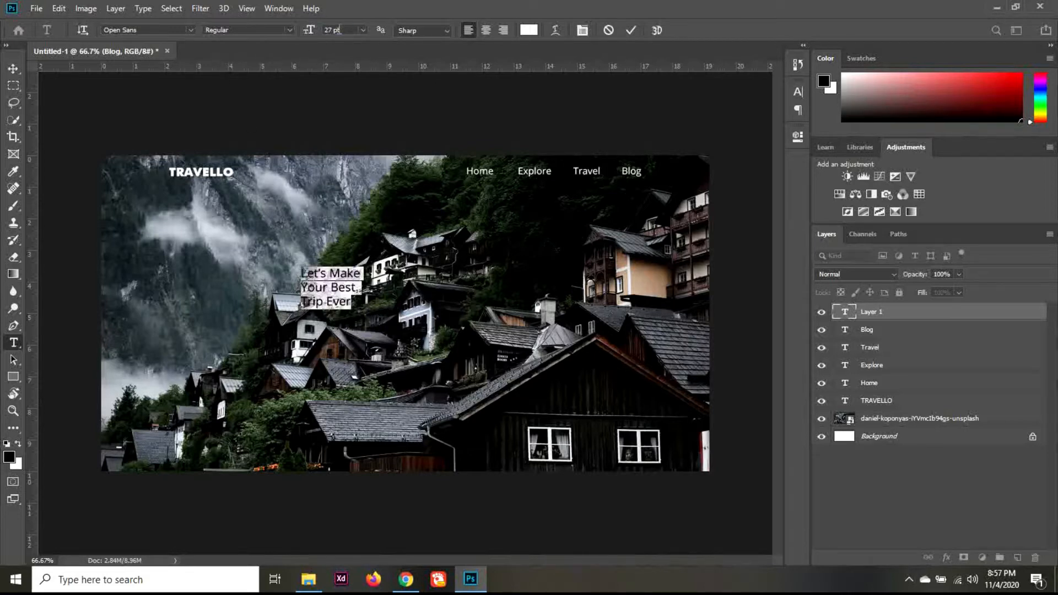
{"action": "key", "text": "Up"}
{"action": "key", "text": "Up"}
{"action": "key", "text": "Up"}
{"action": "key", "text": "Up"}
{"action": "key", "text": "Up"}
{"action": "key", "text": "Up"}
{"action": "key", "text": "Up"}
{"action": "key", "text": "Up"}
{"action": "key", "text": "Up"}
{"action": "key", "text": "Up"}
{"action": "key", "text": "Up"}
{"action": "key", "text": "Up"}
{"action": "key", "text": "Up"}
{"action": "key", "text": "Up"}
{"action": "key", "text": "Up"}
{"action": "key", "text": "Up"}
{"action": "key", "text": "Up"}
{"action": "key", "text": "Up"}
{"action": "key", "text": "Up"}
{"action": "key", "text": "Up"}
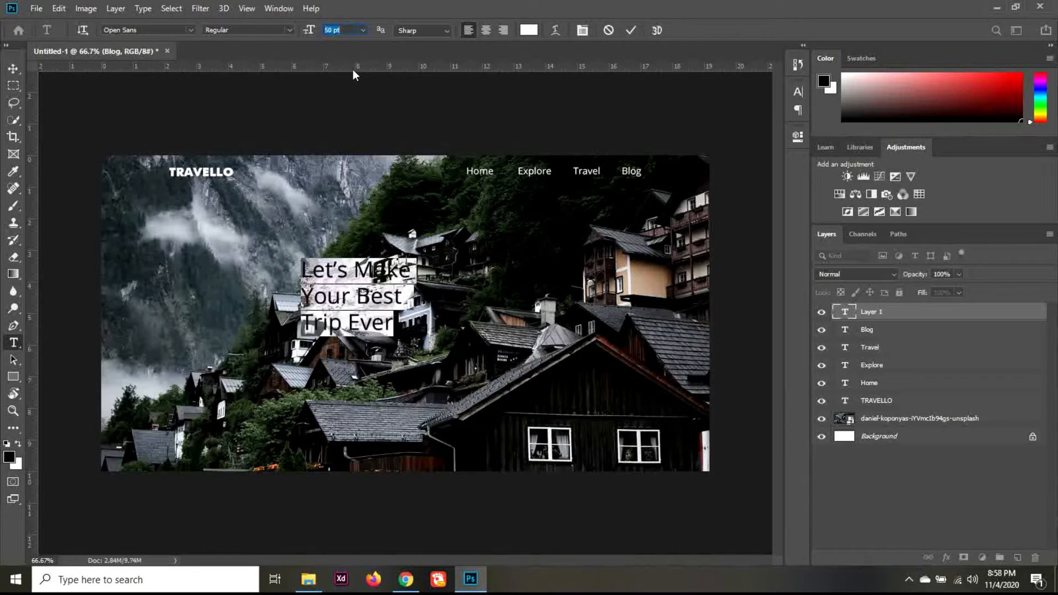
{"action": "key", "text": "Down"}
Set the font of the three-line headline to Playfair Display Bold.
{"action": "left_click", "coordinate": [155, 28]}
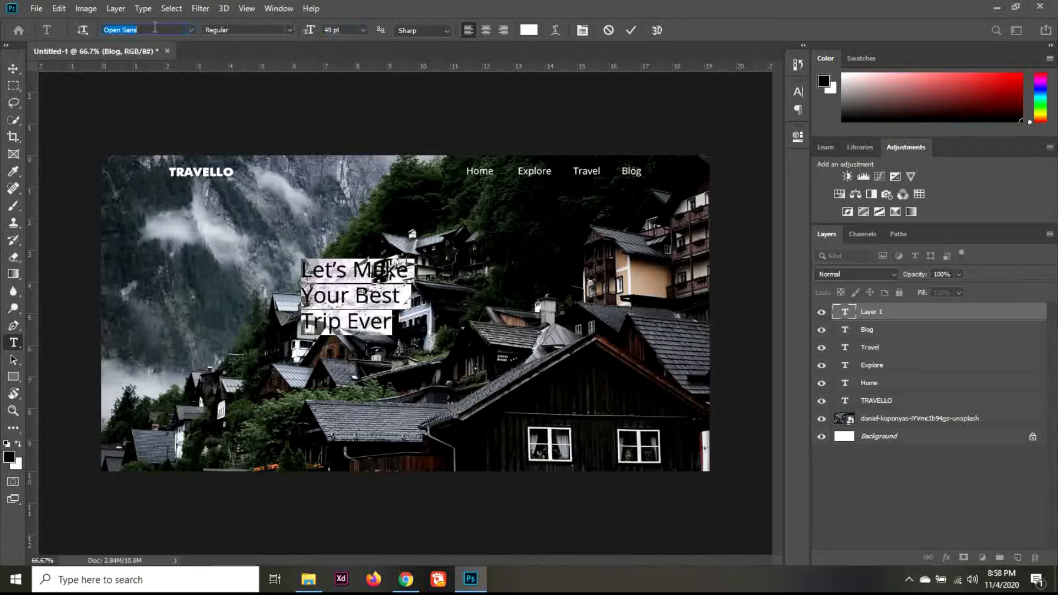
{"action": "type", "text": "pla"}
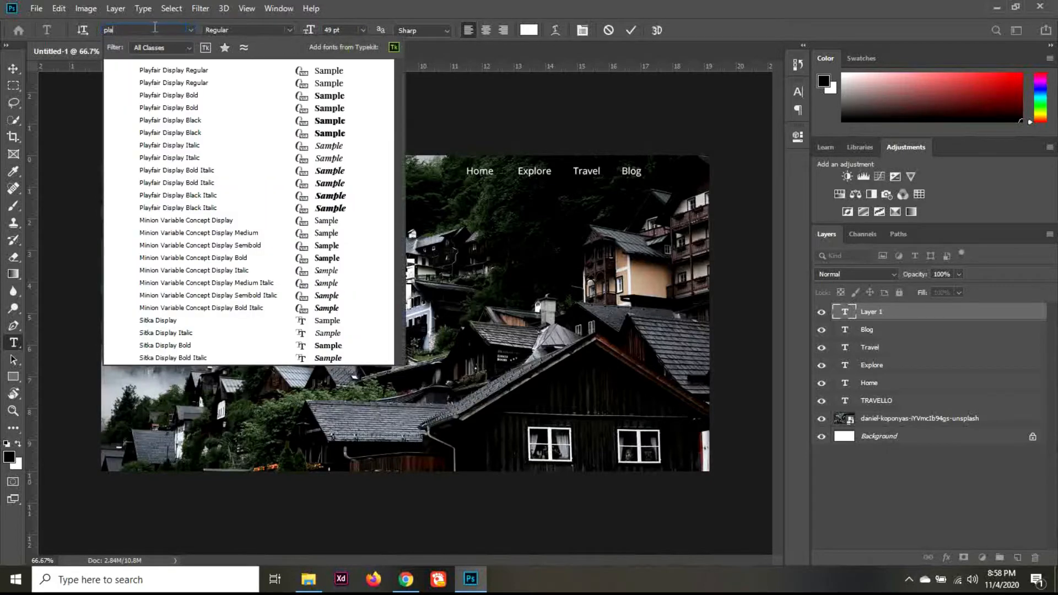
{"action": "key", "text": "Down"}
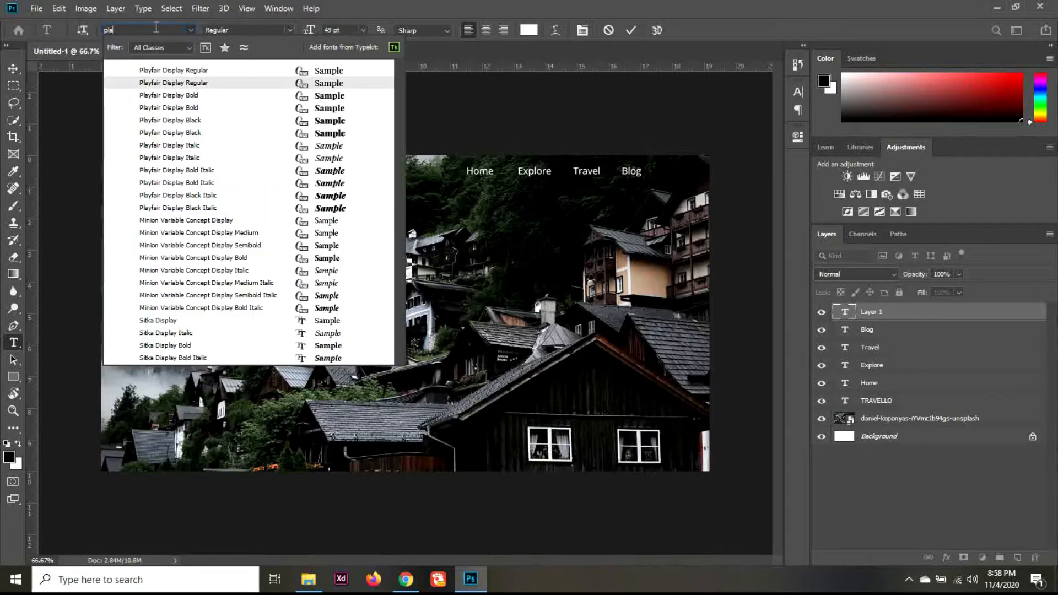
{"action": "key", "text": "Return"}
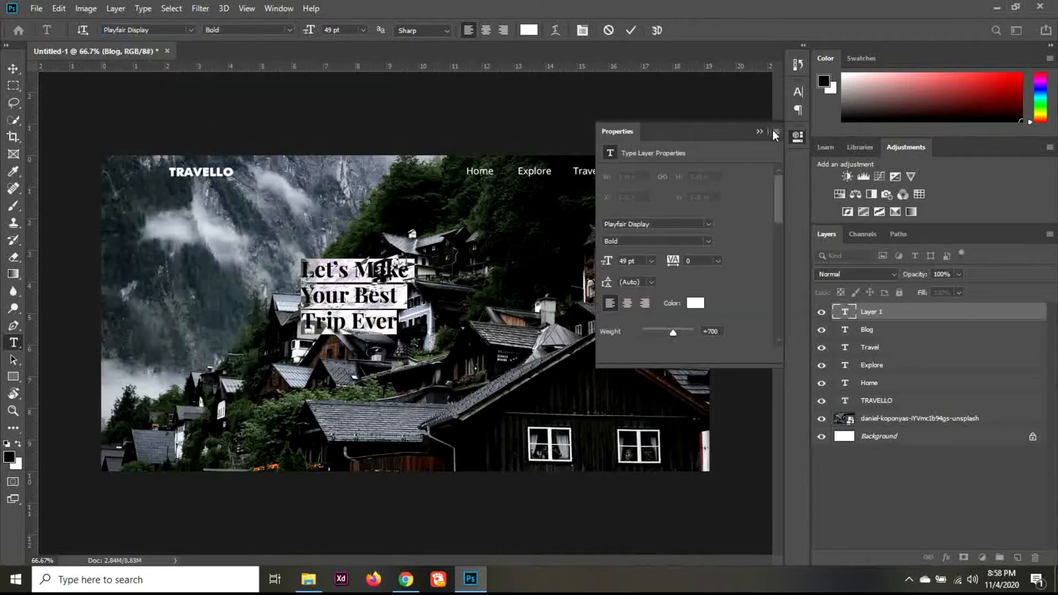
Move the headline left and slightly up so its left edge lines up with the TRAVELLO logo.
{"action": "left_click", "coordinate": [774, 132]}
{"action": "left_click", "coordinate": [21, 67]}
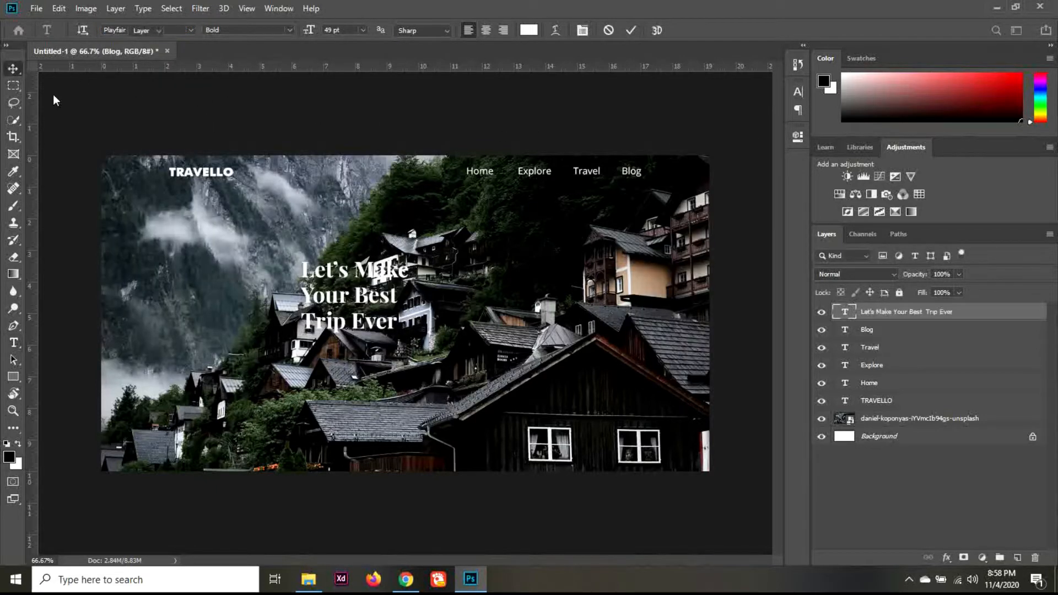
{"action": "left_click_drag", "start_coordinate": [375, 276], "coordinate": [238, 248]}
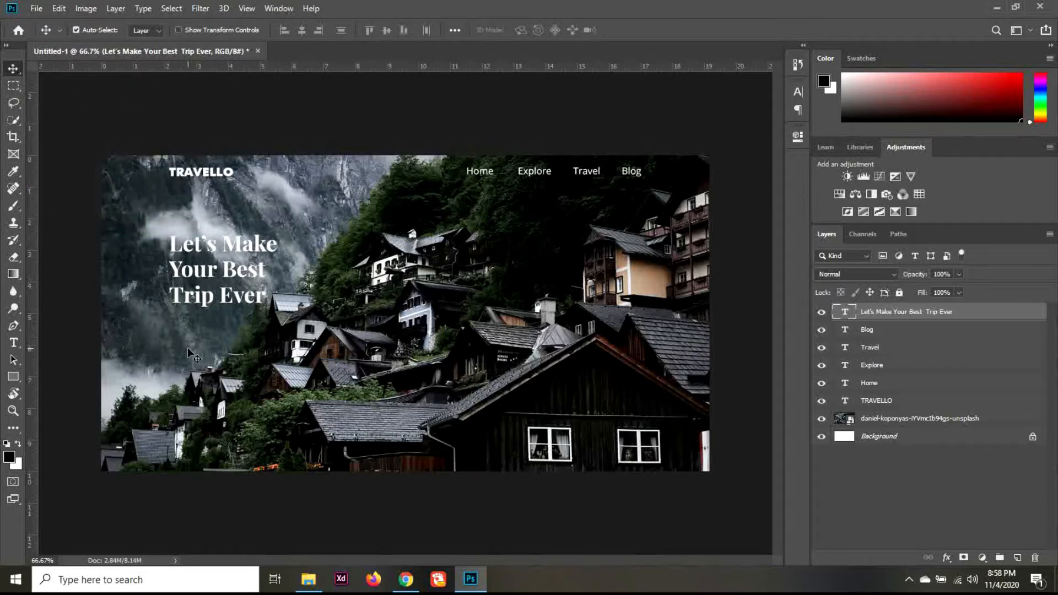
Add a text below the headline reading "The Best travel for your journy" and, on a second line, "respectful of the enviroment".
{"action": "key", "text": "t"}
{"action": "left_click", "coordinate": [175, 338]}
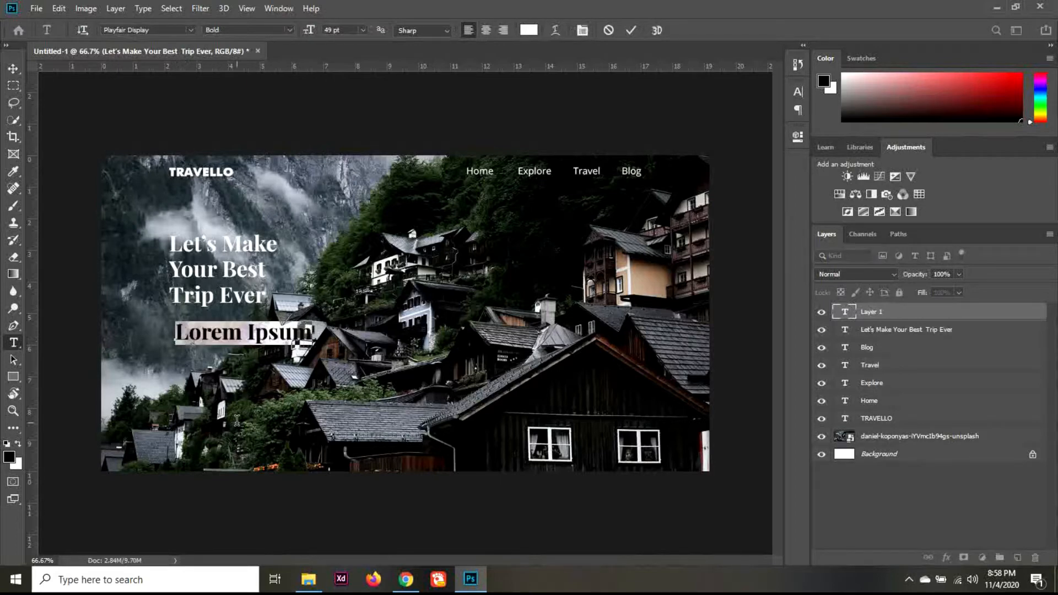
{"action": "key", "text": "BackSpace"}
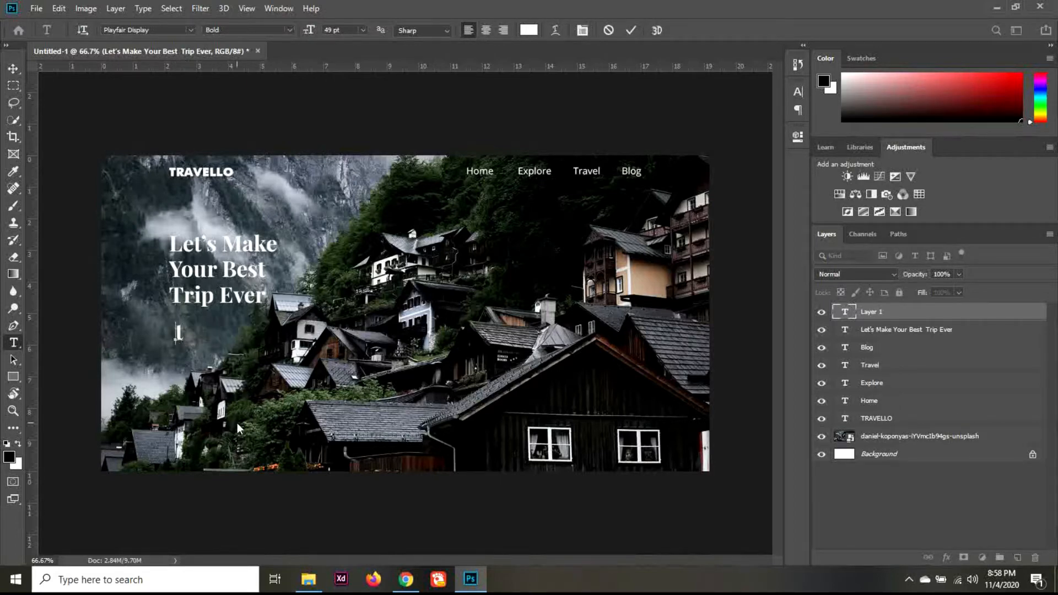
{"action": "type", "text": "The Besit"}
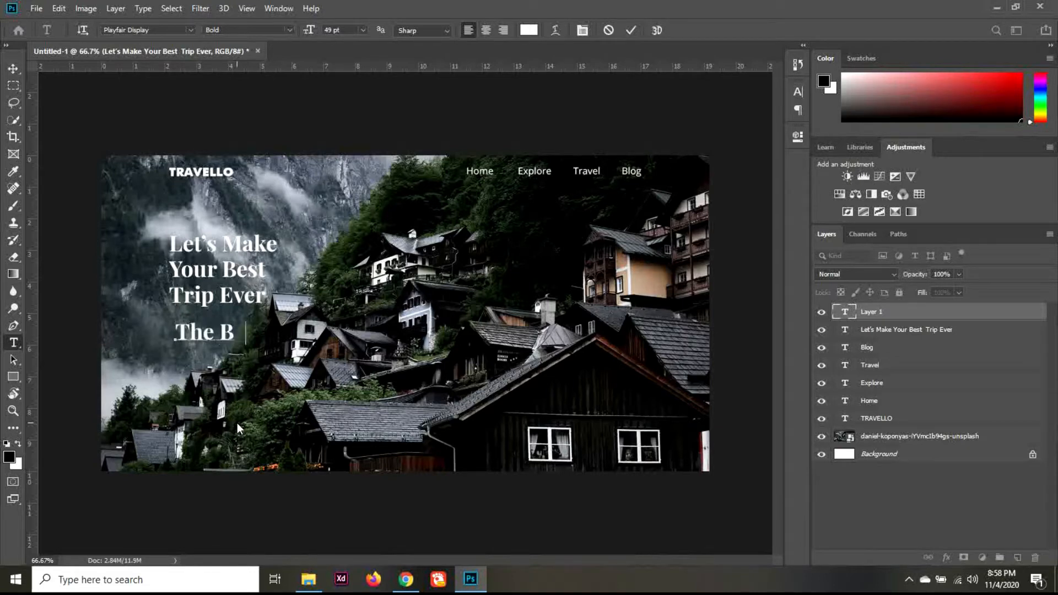
{"action": "key", "text": "BackSpace"}
{"action": "key", "text": "BackSpace"}
{"action": "type", "text": "t travel"}
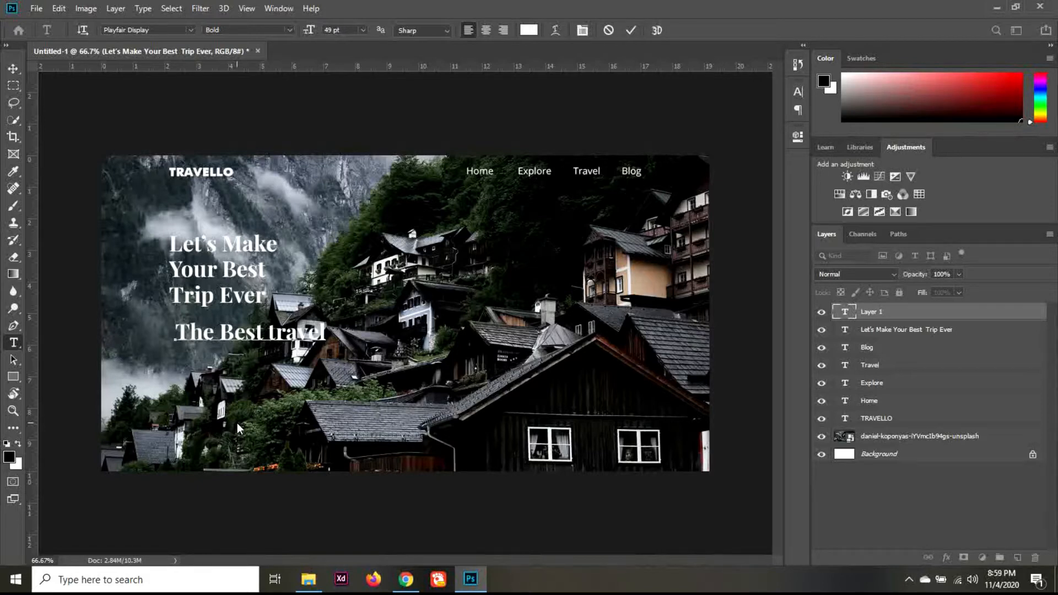
{"action": "type", "text": " for your"}
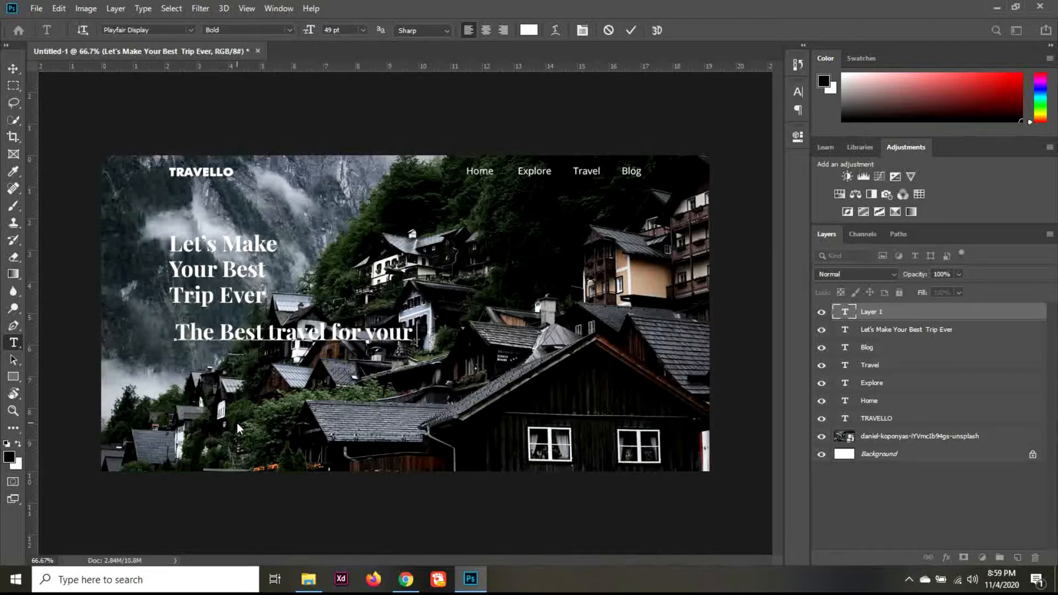
{"action": "type", "text": "journy"}
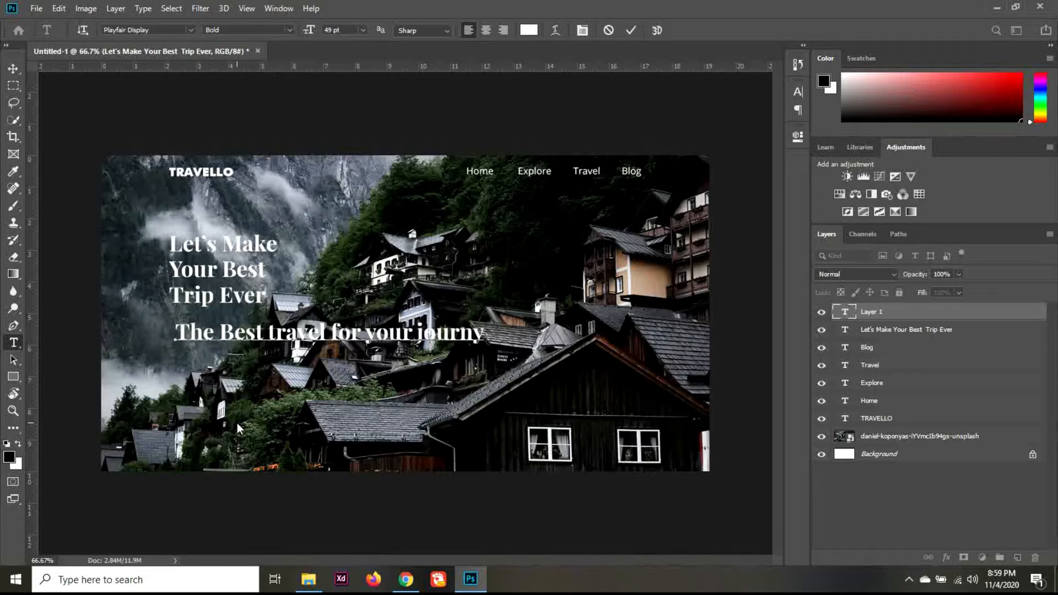
{"action": "key", "text": "Return"}
{"action": "type", "text": "respe"}
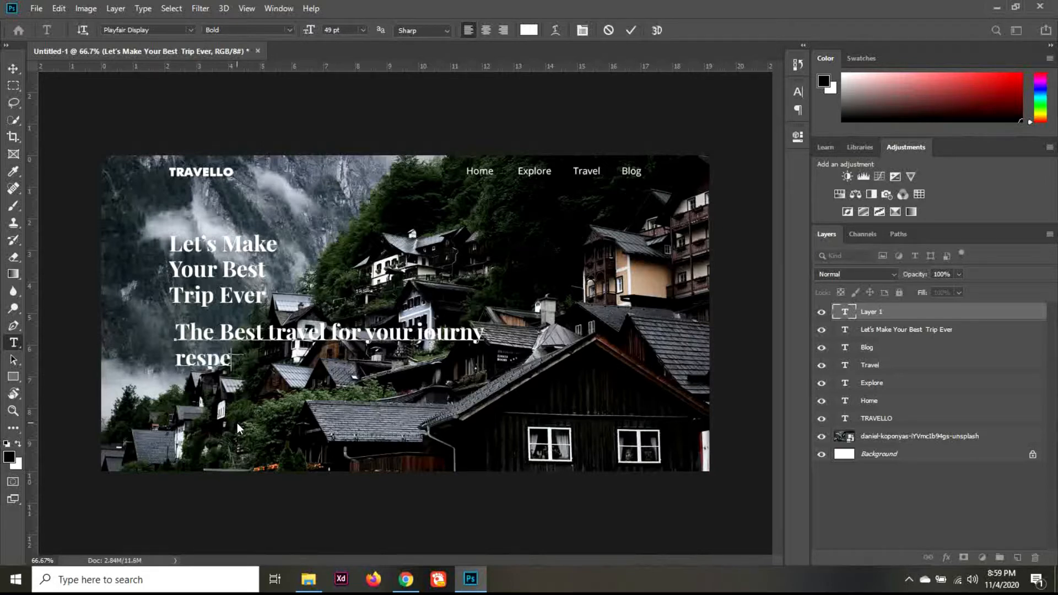
{"action": "type", "text": "ctful"}
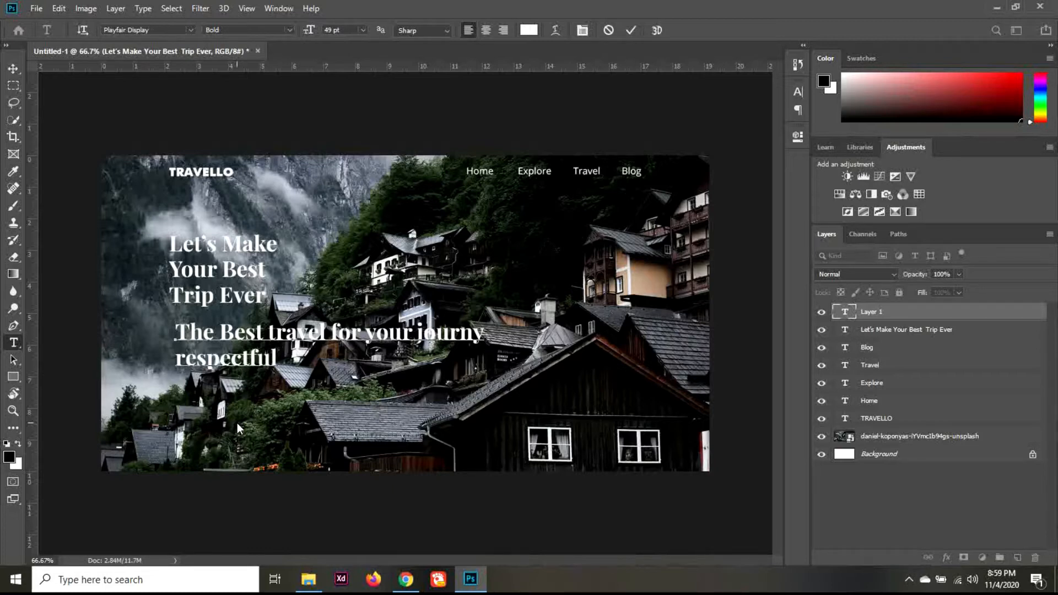
{"action": "type", "text": " of the"}
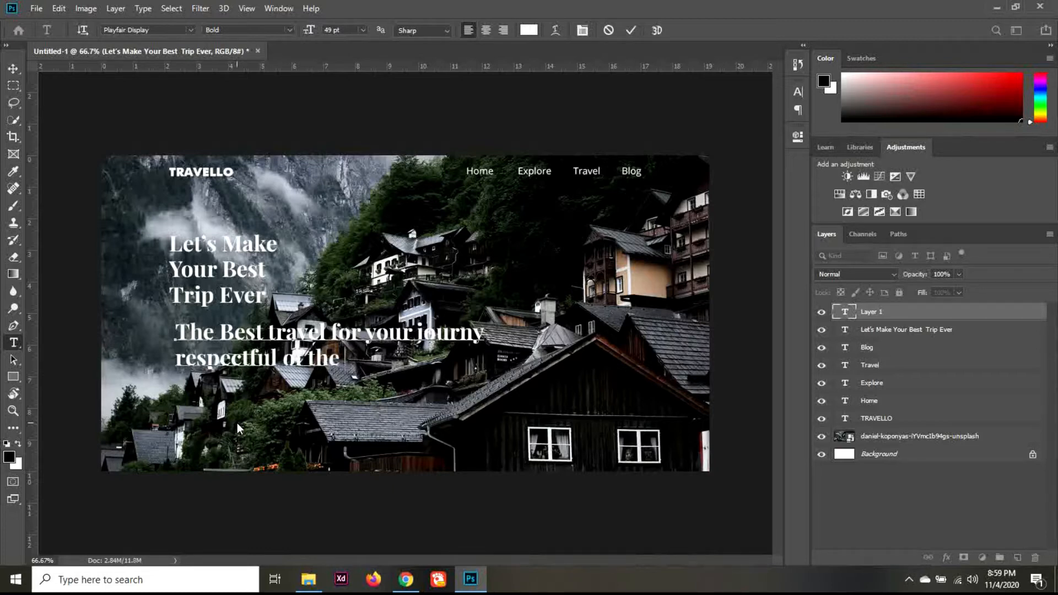
{"action": "type", "text": " enviroment"}
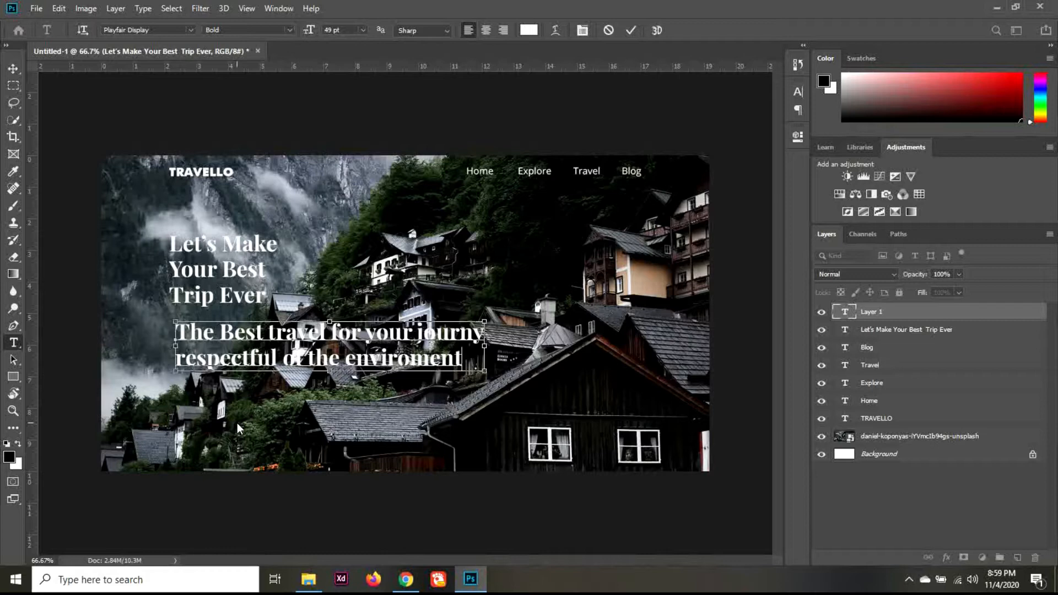
Set the font of the whole two-line tagline to Open Sans Regular.
{"action": "key", "text": "ctrl+a"}
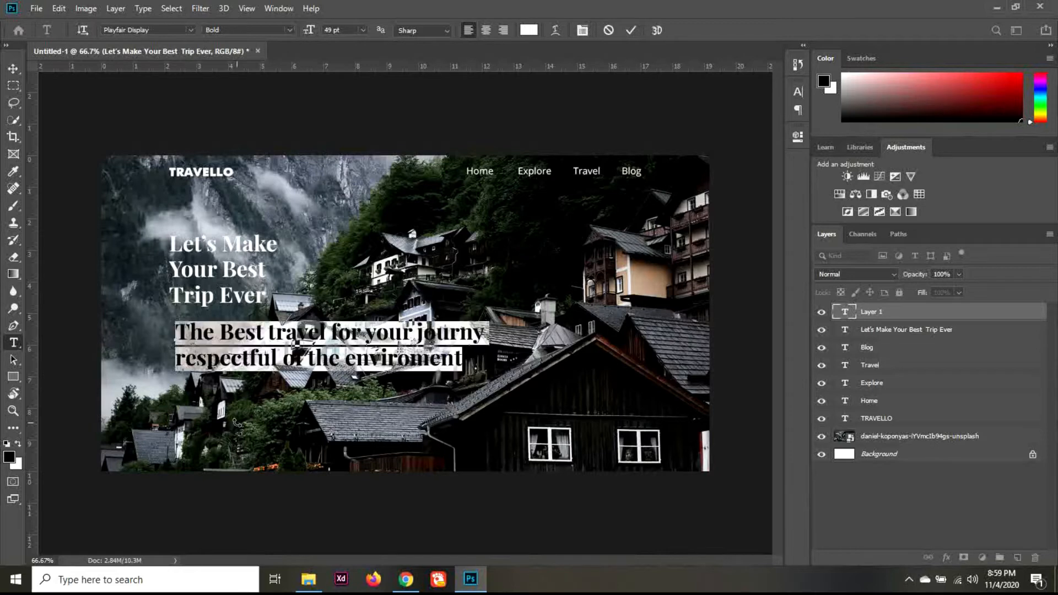
{"action": "left_click", "coordinate": [163, 29]}
{"action": "type", "text": "ope"}
{"action": "key", "text": "Down"}
{"action": "key", "text": "Down"}
{"action": "key", "text": "Down"}
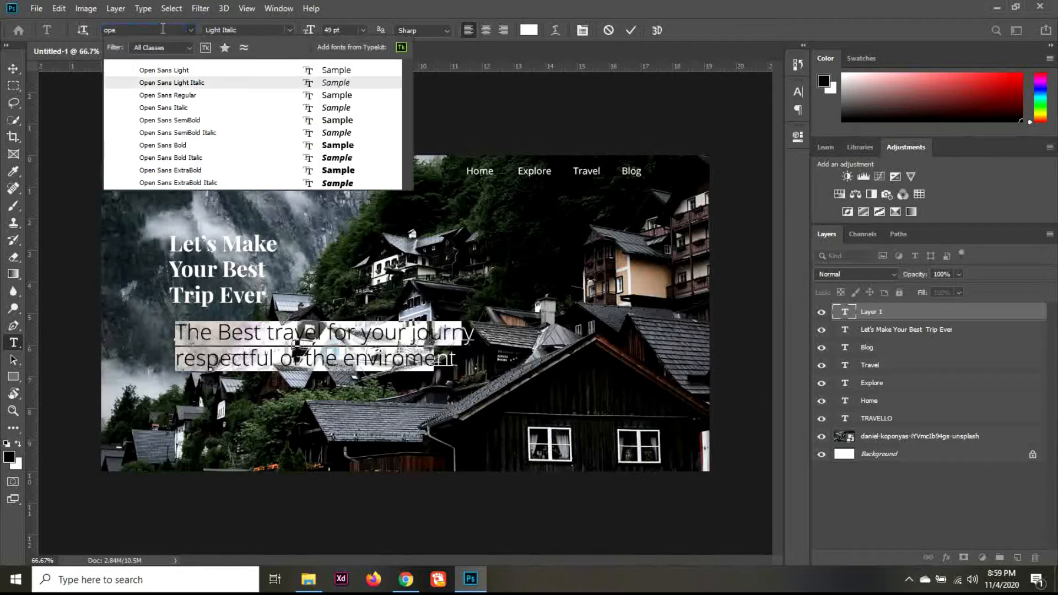
{"action": "key", "text": "Return"}
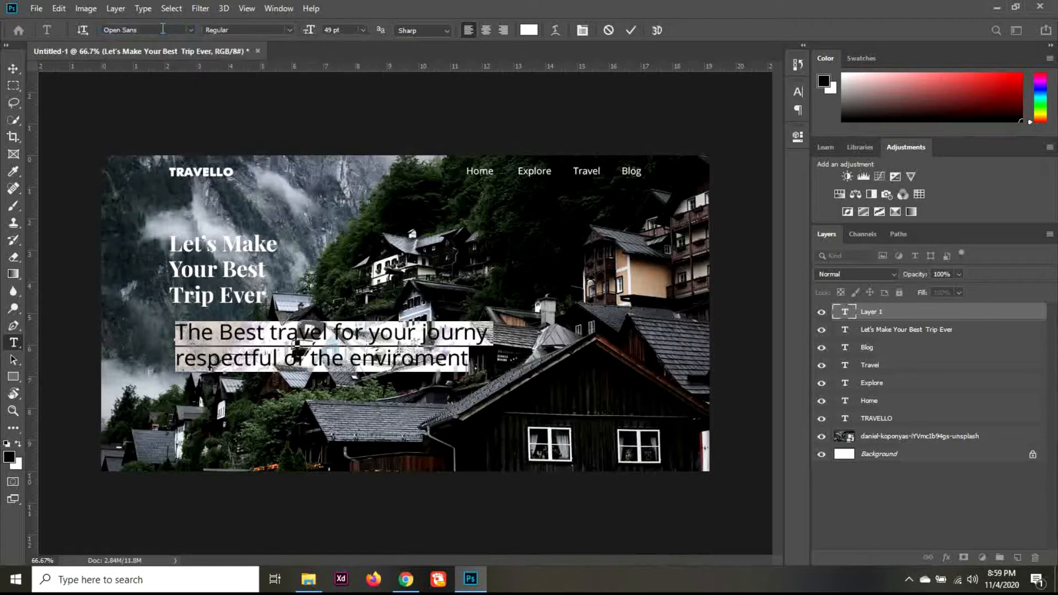
Reduce the font size of the two-line tagline to 28 pt and commit the text.
{"action": "left_click", "coordinate": [339, 31]}
{"action": "key", "text": "Down"}
{"action": "key", "text": "Down"}
{"action": "key", "text": "Down"}
{"action": "key", "text": "Down"}
{"action": "key", "text": "Down"}
{"action": "key", "text": "Down"}
{"action": "key", "text": "Down"}
{"action": "key", "text": "Down"}
{"action": "key", "text": "Down"}
{"action": "key", "text": "Down"}
{"action": "key", "text": "Down"}
{"action": "key", "text": "Down"}
{"action": "key", "text": "Down"}
{"action": "key", "text": "Down"}
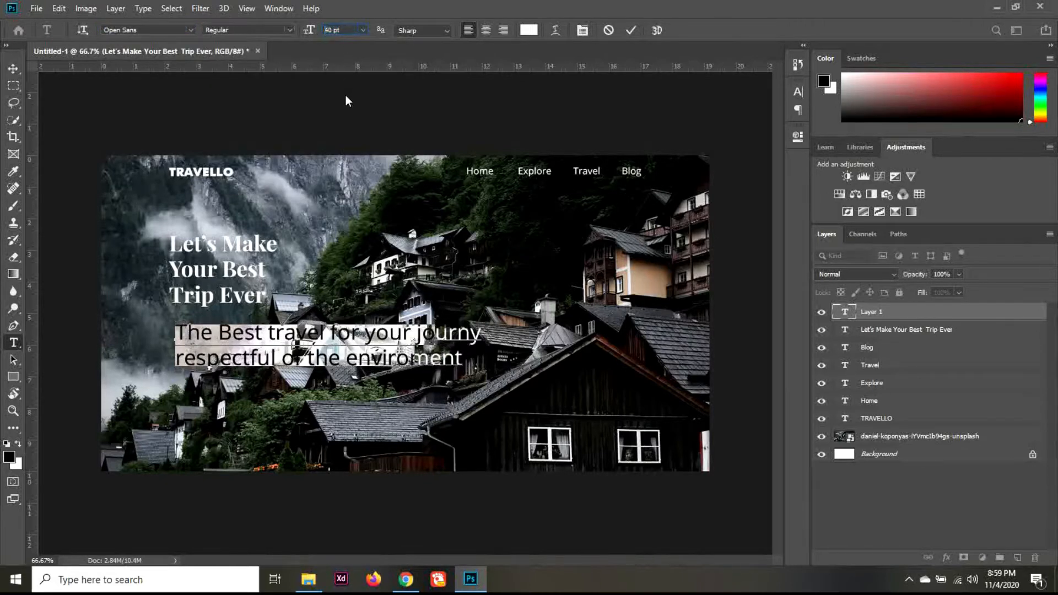
{"action": "key", "text": "Down"}
{"action": "key", "text": "Down"}
{"action": "key", "text": "Down"}
{"action": "key", "text": "Down"}
{"action": "key", "text": "Down"}
{"action": "key", "text": "Down"}
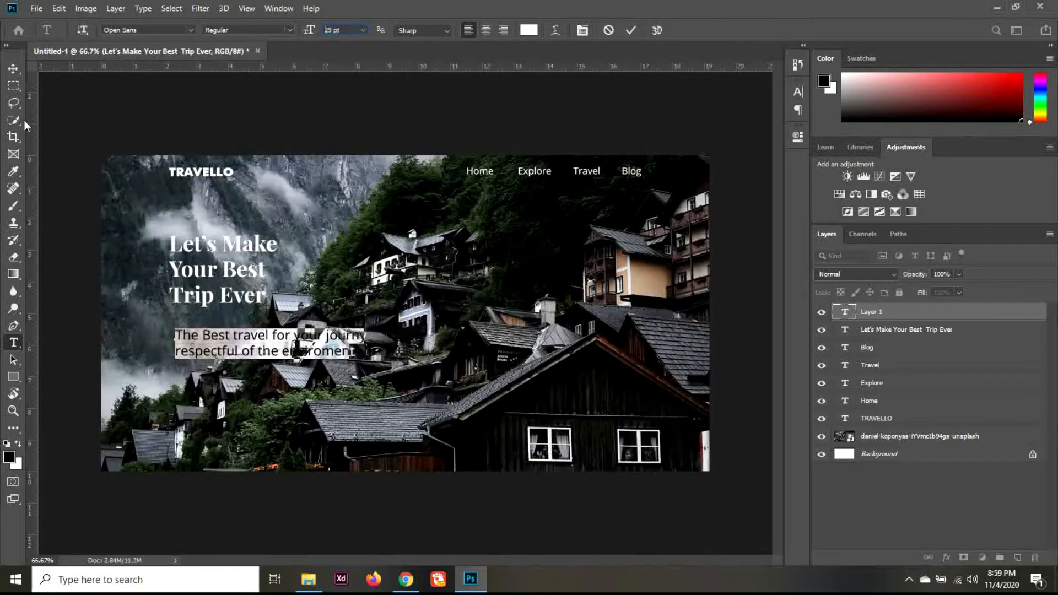
{"action": "key", "text": "Down"}
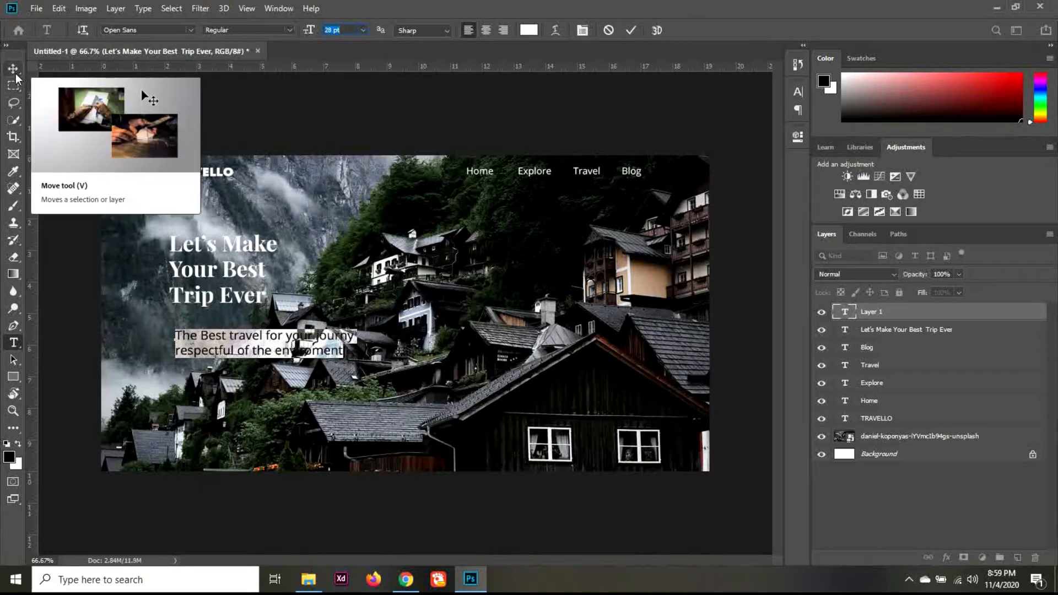
{"action": "left_click", "coordinate": [16, 76]}
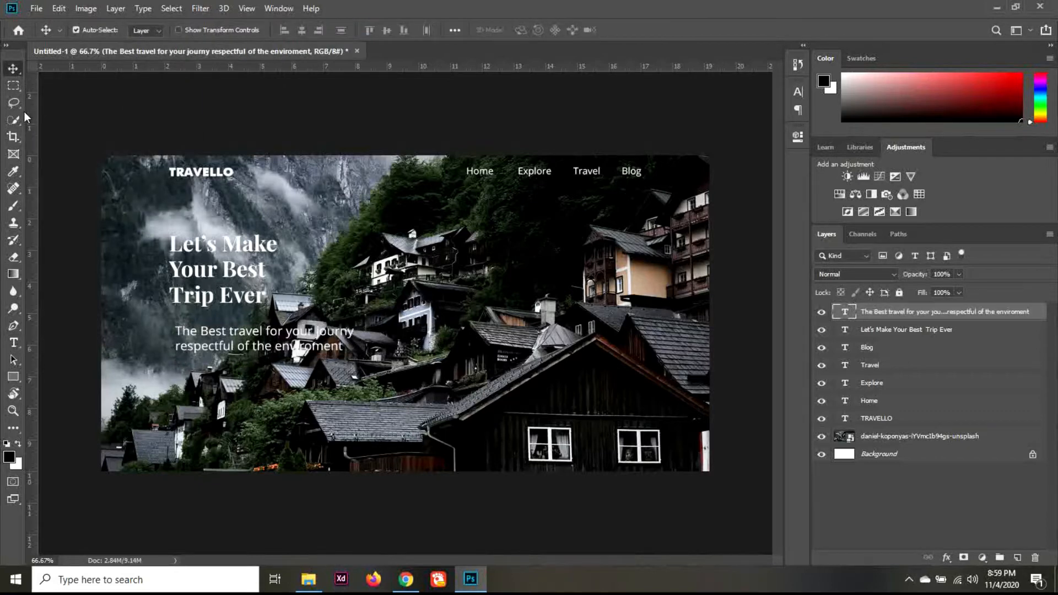
Shift the tagline left to line up with the headline's left edge, using a temporary vertical guide that is removed again.
{"action": "key", "text": "shift+Up"}
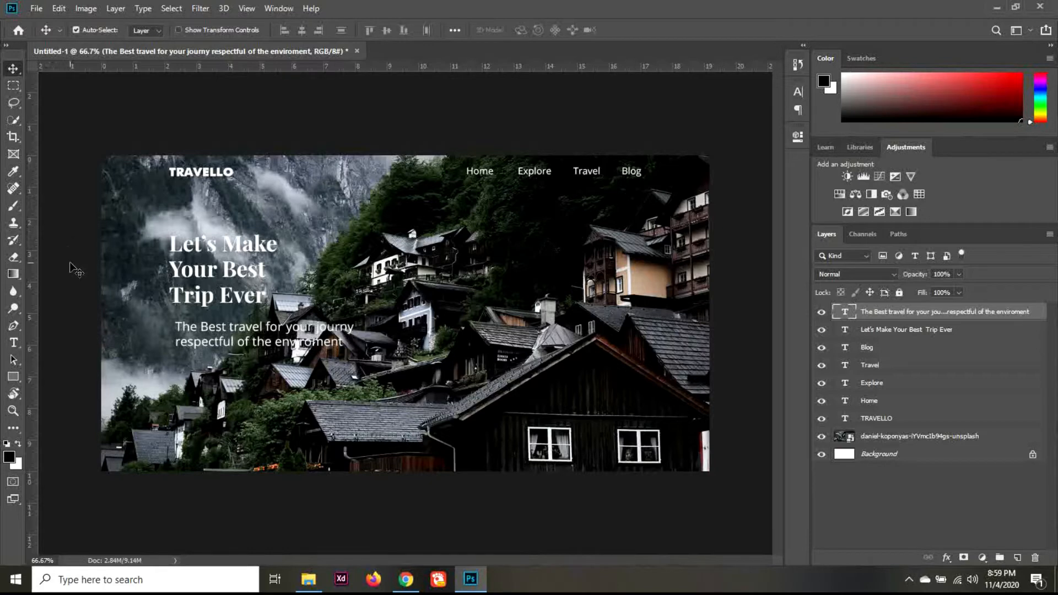
{"action": "key", "text": "shift+Down"}
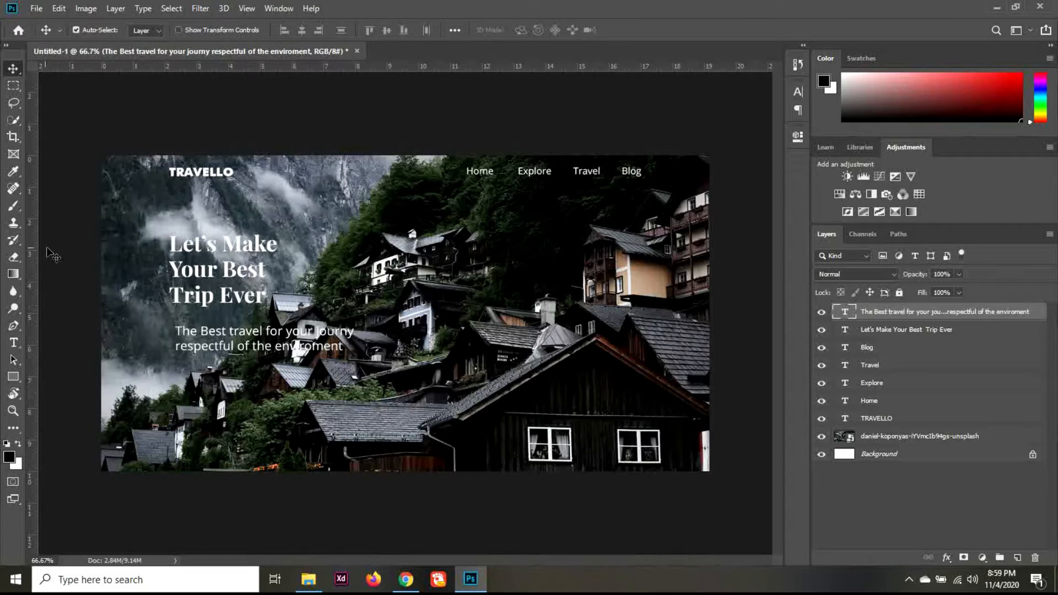
{"action": "left_click_drag", "start_coordinate": [30, 253], "coordinate": [173, 255]}
{"action": "left_click_drag", "start_coordinate": [206, 349], "coordinate": [204, 350]}
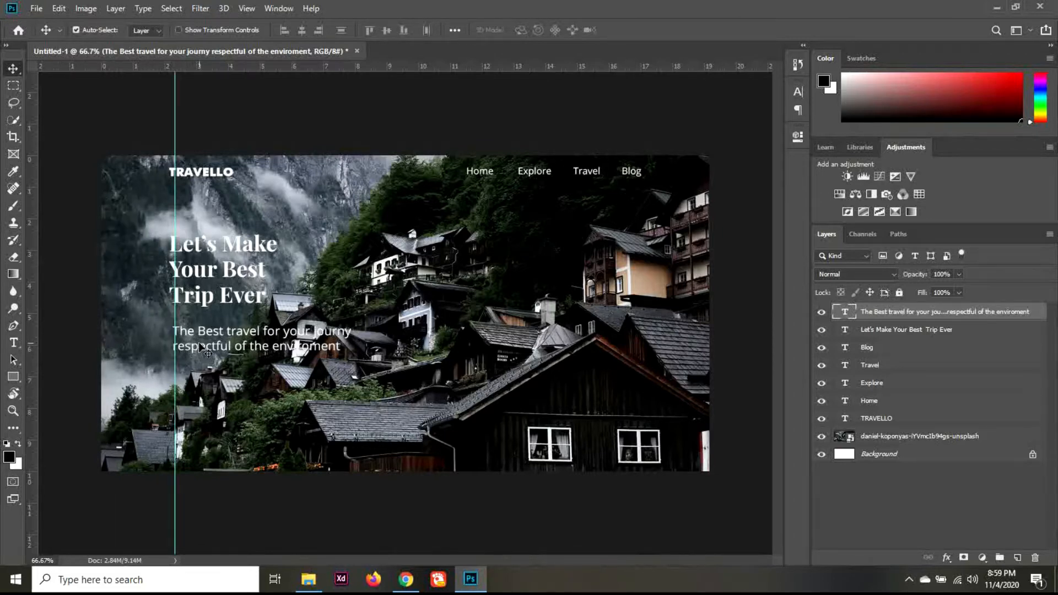
{"action": "key", "text": "Left"}
{"action": "key", "text": "Left"}
{"action": "key", "text": "Left"}
{"action": "key", "text": "Left"}
{"action": "key", "text": "Left"}
{"action": "key", "text": "Left"}
{"action": "key", "text": "Left"}
{"action": "key", "text": "Left"}
{"action": "key", "text": "Left"}
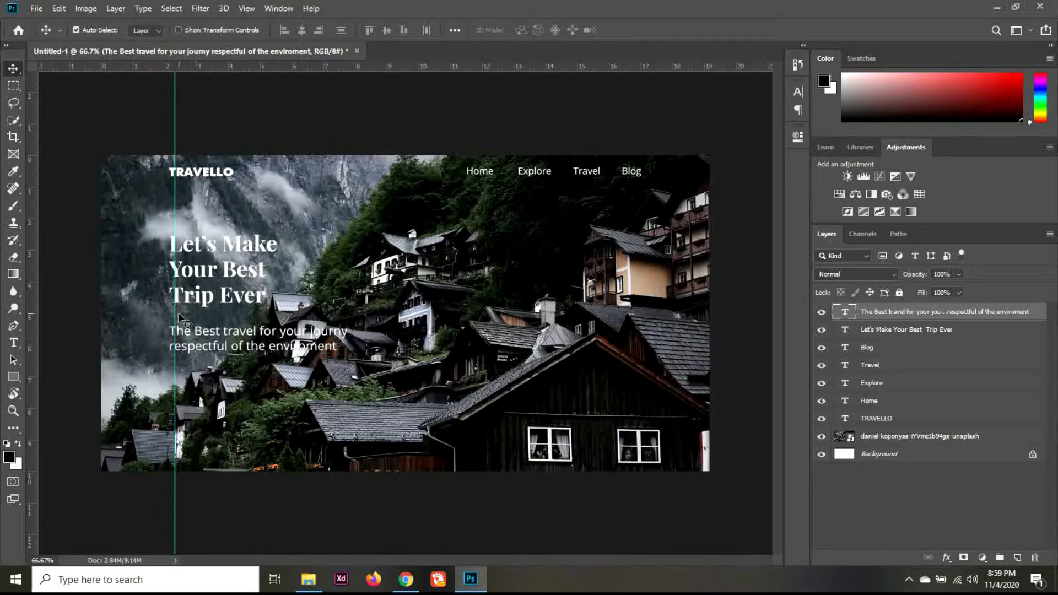
{"action": "mouse_move", "coordinate": [30, 303]}
{"action": "left_mouse_down"}
{"action": "mouse_move", "coordinate": [89, 308]}
{"action": "mouse_move", "coordinate": [23, 307]}
{"action": "left_mouse_up"}
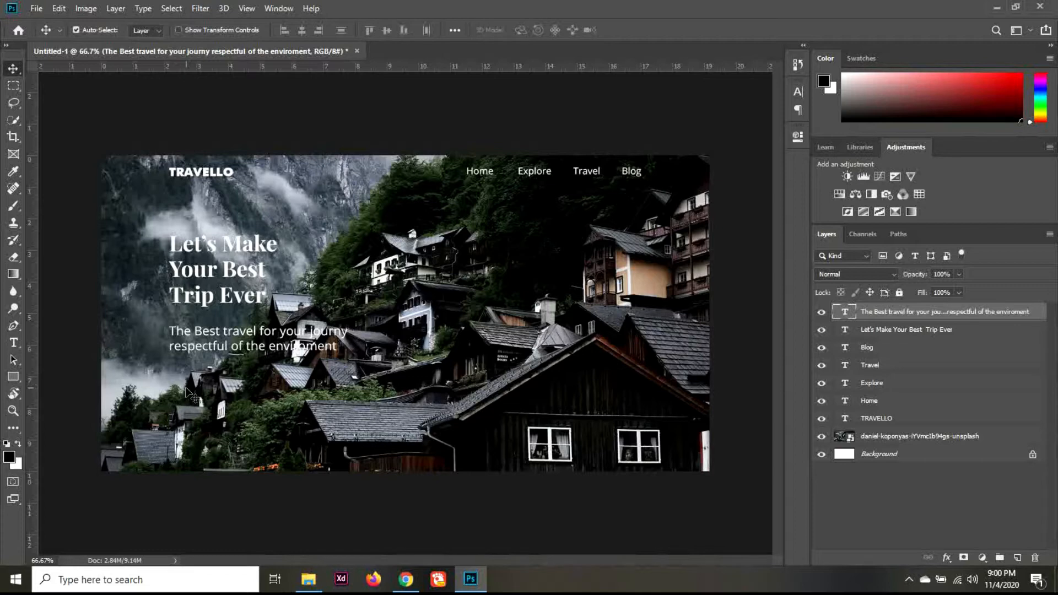
Draw a wide rectangle of about 869 × 132 px below the tagline, near the photo's lower edge.
{"action": "left_click", "coordinate": [14, 378]}
{"action": "left_click", "coordinate": [42, 379]}
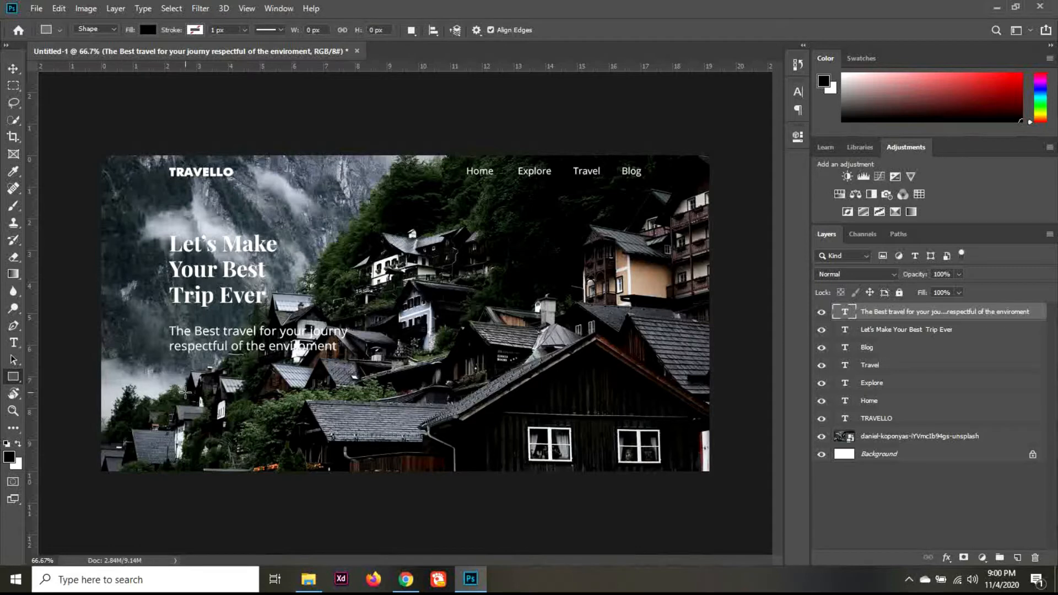
{"action": "left_click_drag", "start_coordinate": [174, 402], "coordinate": [507, 460]}
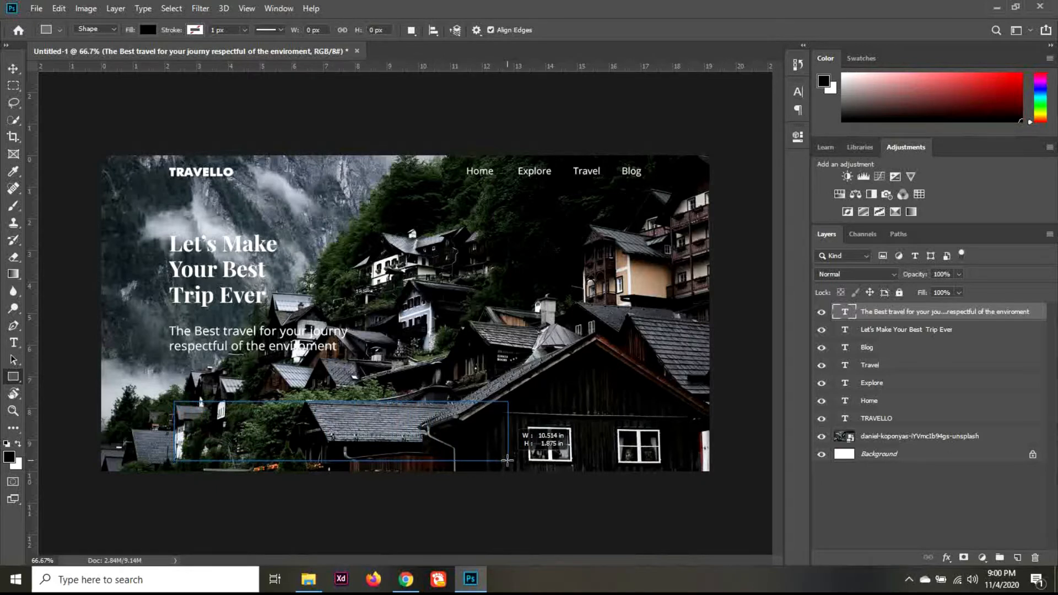
{"action": "left_click_drag", "start_coordinate": [507, 459], "coordinate": [557, 460]}
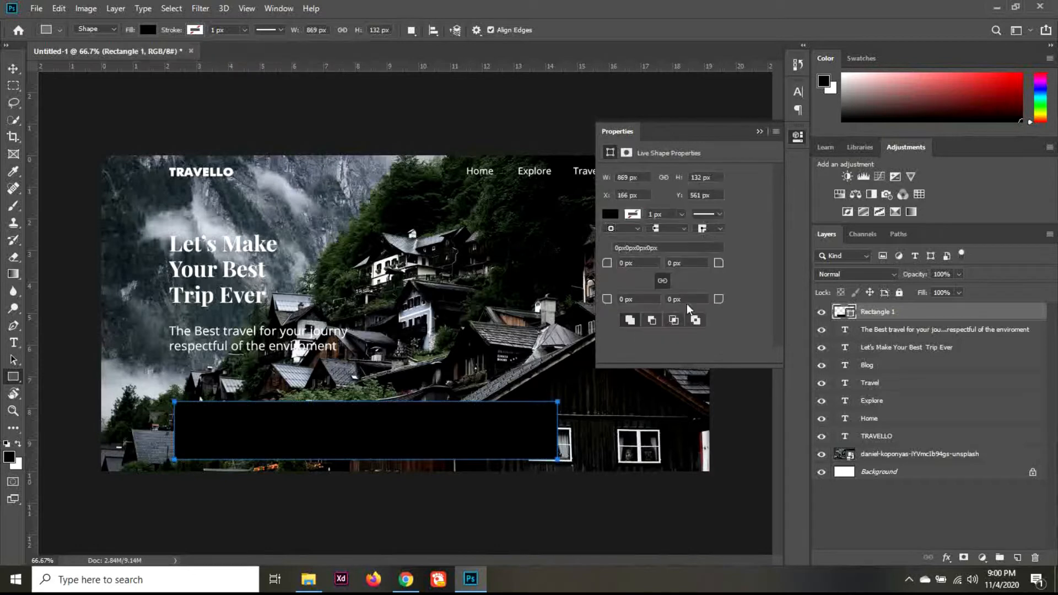
Fill the rectangle with white and set all its corner radii to 10 px.
{"action": "left_click", "coordinate": [609, 214]}
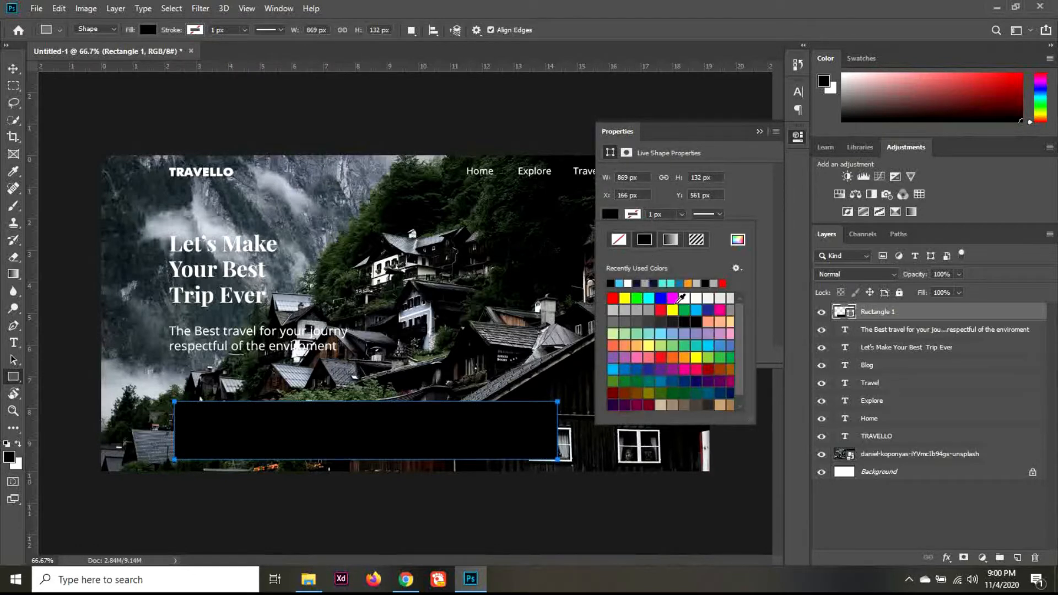
{"action": "left_click", "coordinate": [628, 282]}
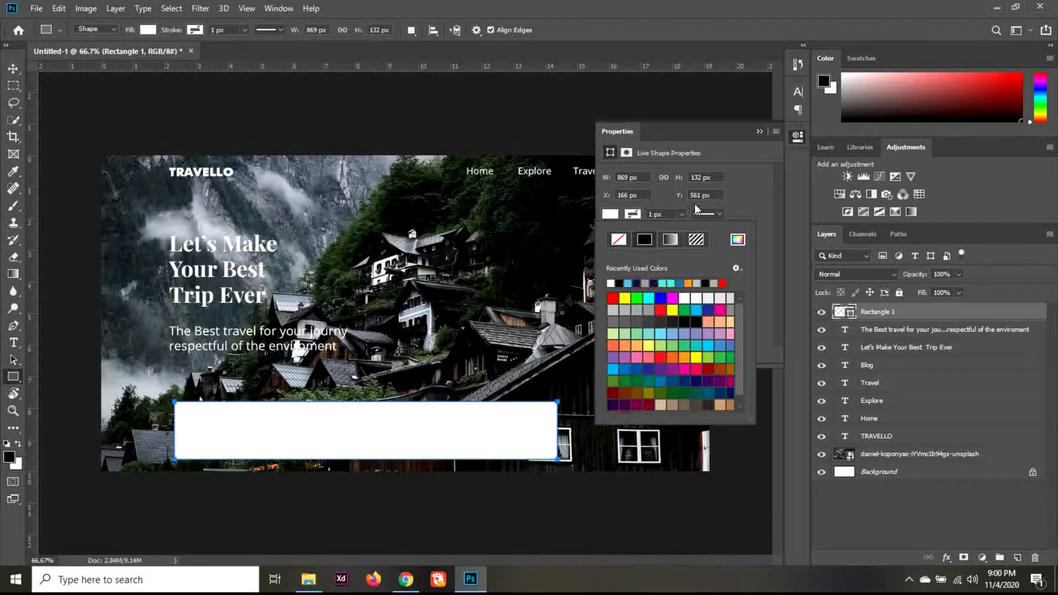
{"action": "left_click", "coordinate": [756, 204]}
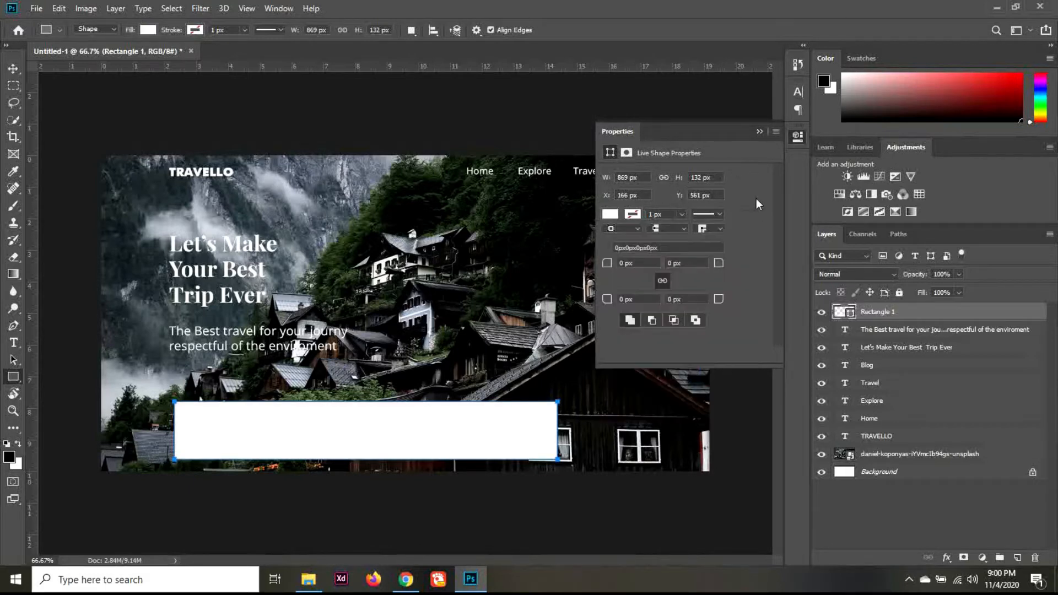
{"action": "left_click", "coordinate": [631, 263]}
{"action": "type", "text": "10"}
{"action": "key", "text": "Return"}
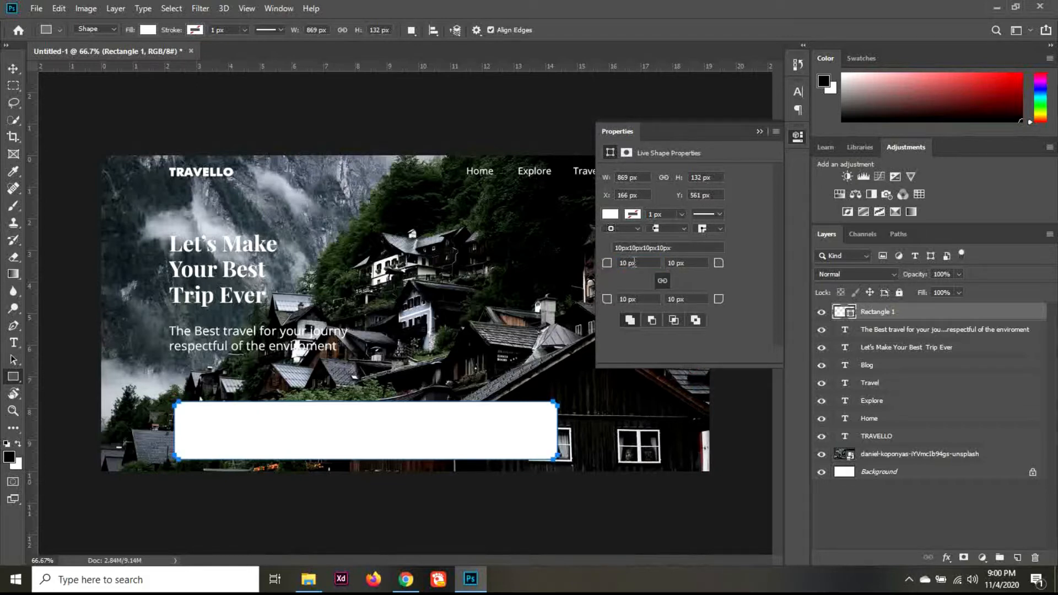
Set all corner radii of the white rectangle to 15 px.
{"action": "left_click", "coordinate": [623, 263]}
{"action": "type", "text": "1"}
{"action": "key", "text": "Return"}
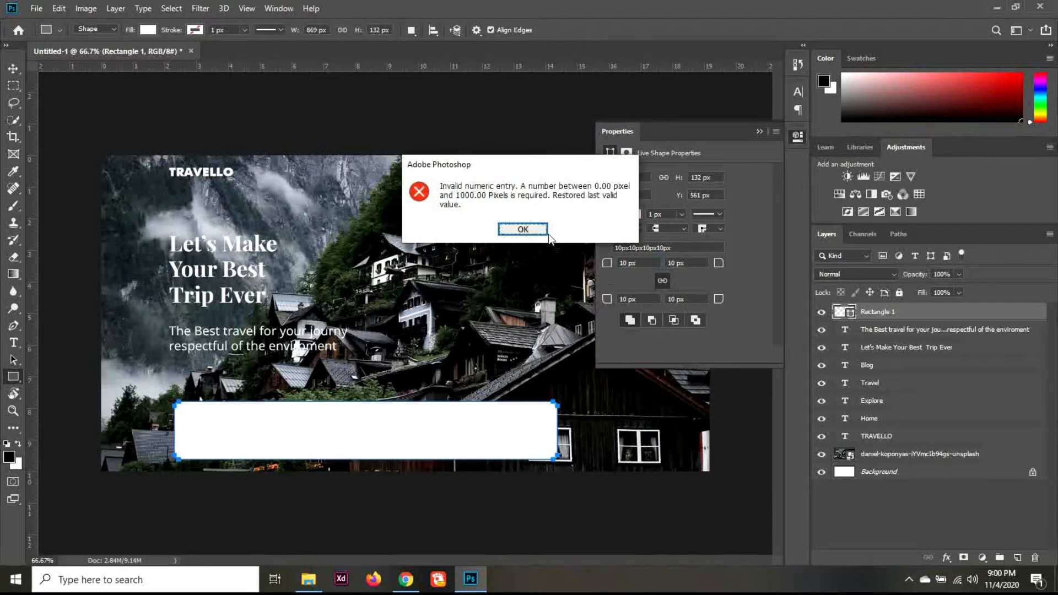
{"action": "left_click", "coordinate": [534, 230]}
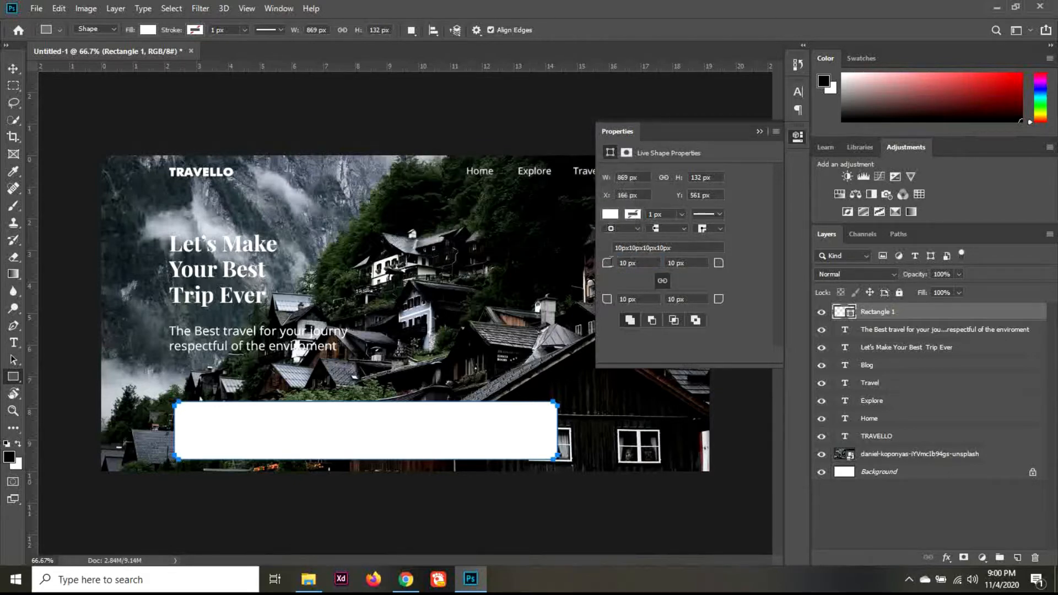
{"action": "left_click", "coordinate": [633, 263]}
{"action": "type", "text": "15"}
{"action": "key", "text": "Return"}
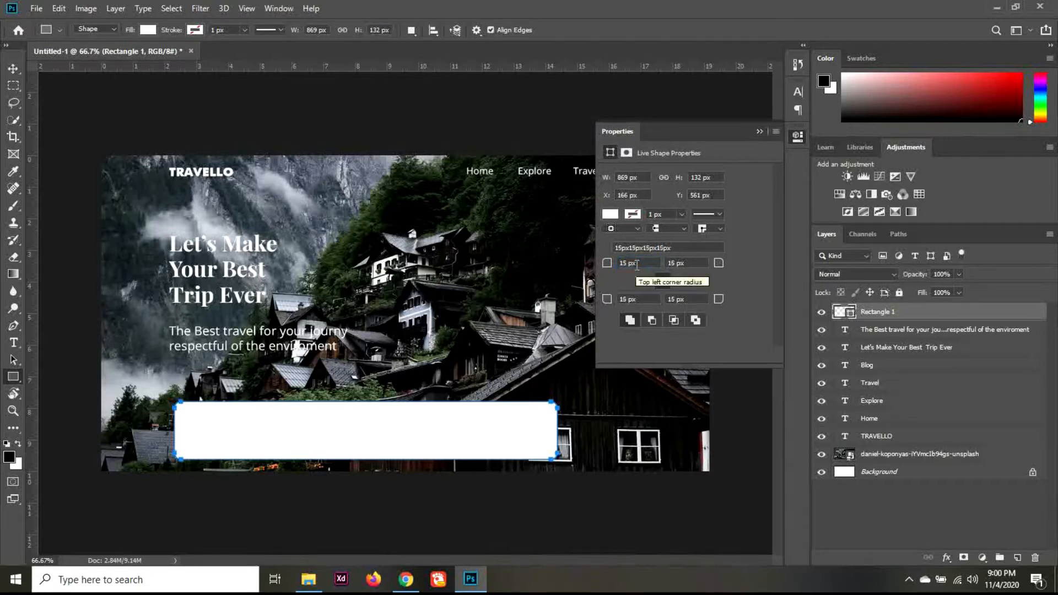
Move the white rounded rectangle up by 10 px and collapse its shape properties.
{"action": "left_click", "coordinate": [13, 68]}
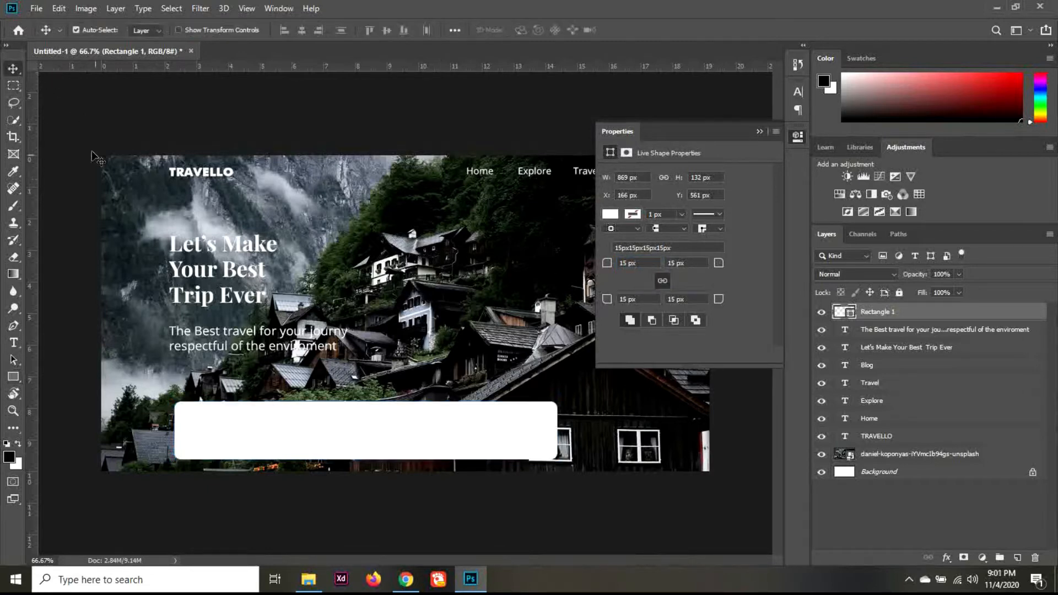
{"action": "key", "text": "shift+Up"}
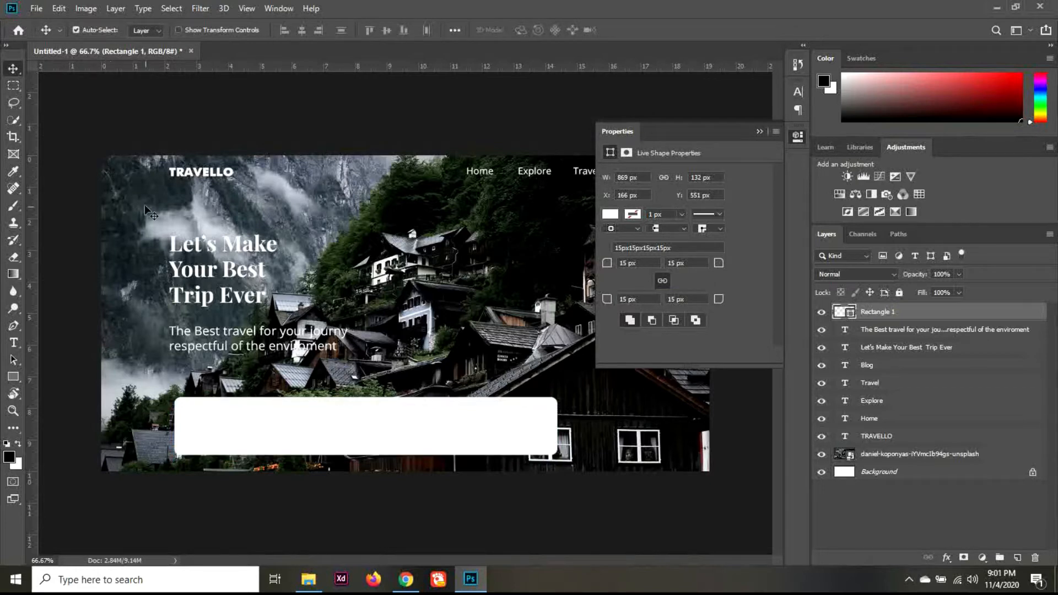
{"action": "key", "text": "shift+Up"}
{"action": "key", "text": "shift+Down"}
{"action": "left_click", "coordinate": [760, 131]}
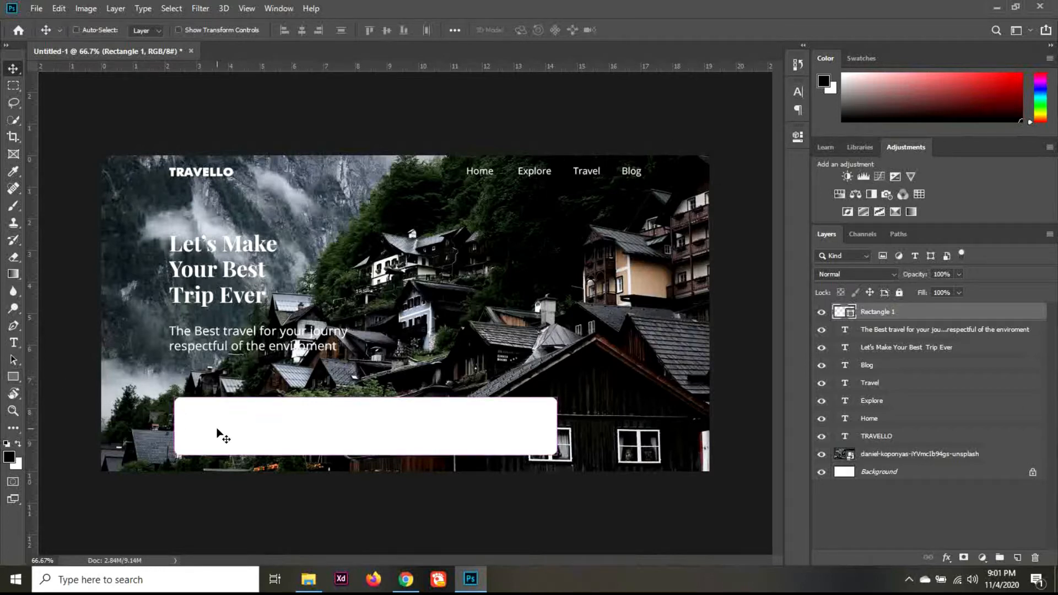
Duplicate the white rounded rectangle and move the copy straight up so it sits directly above the original.
{"action": "key", "text": "ctrl+j"}
{"action": "key", "text": "shift+Up"}
{"action": "key", "text": "shift+Up"}
{"action": "key", "text": "shift+Up"}
{"action": "key", "text": "shift+Up"}
{"action": "key", "text": "shift+Up"}
{"action": "key", "text": "shift+Up"}
{"action": "key", "text": "shift+Up"}
{"action": "key", "text": "shift+Up"}
{"action": "key", "text": "shift+Up"}
{"action": "key", "text": "shift+Up"}
{"action": "key", "text": "shift+Up"}
{"action": "key", "text": "shift+Up"}
{"action": "key", "text": "shift+Up"}
{"action": "key", "text": "shift+Up"}
{"action": "key", "text": "shift+Up"}
{"action": "key", "text": "shift+Up"}
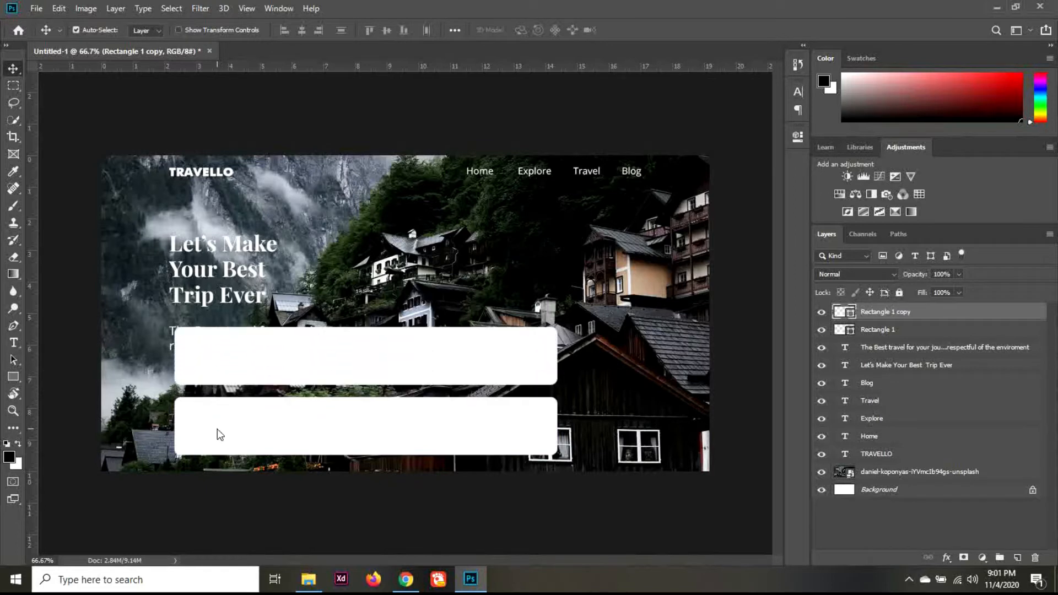
{"action": "key", "text": "shift+Down"}
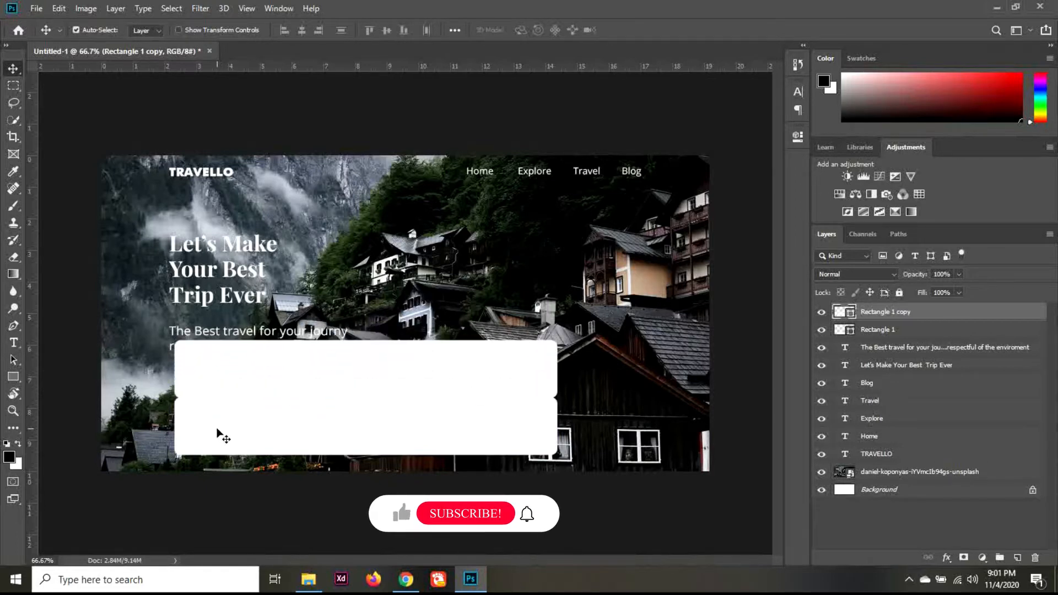
Scale the rectangle copy down to a small tab, about 19% wide and 63% high, at the large box's left end.
{"action": "key", "text": "ctrl+t"}
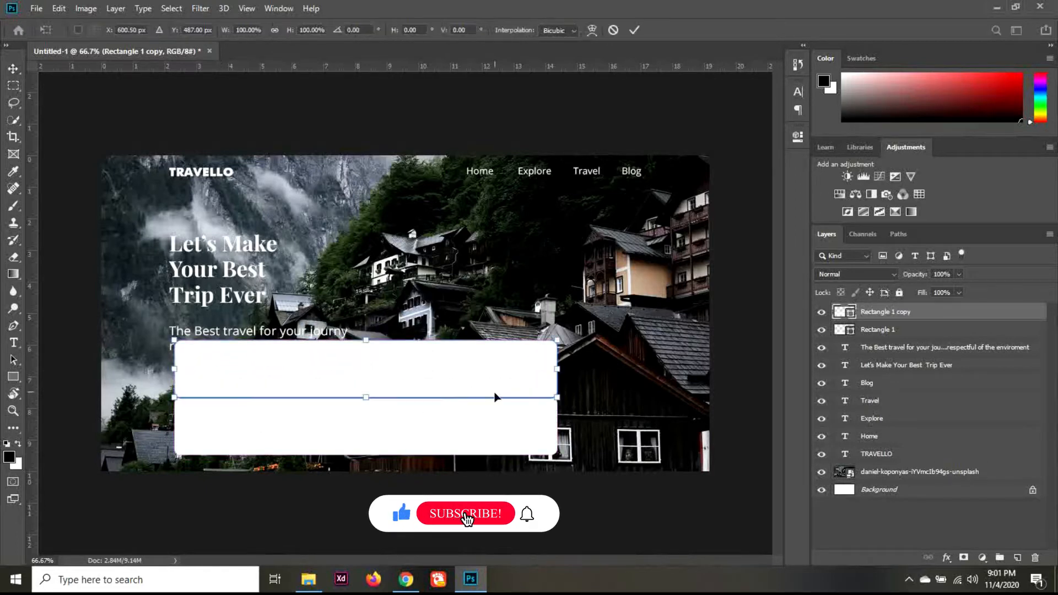
{"action": "left_click_drag", "start_coordinate": [557, 368], "coordinate": [215, 365]}
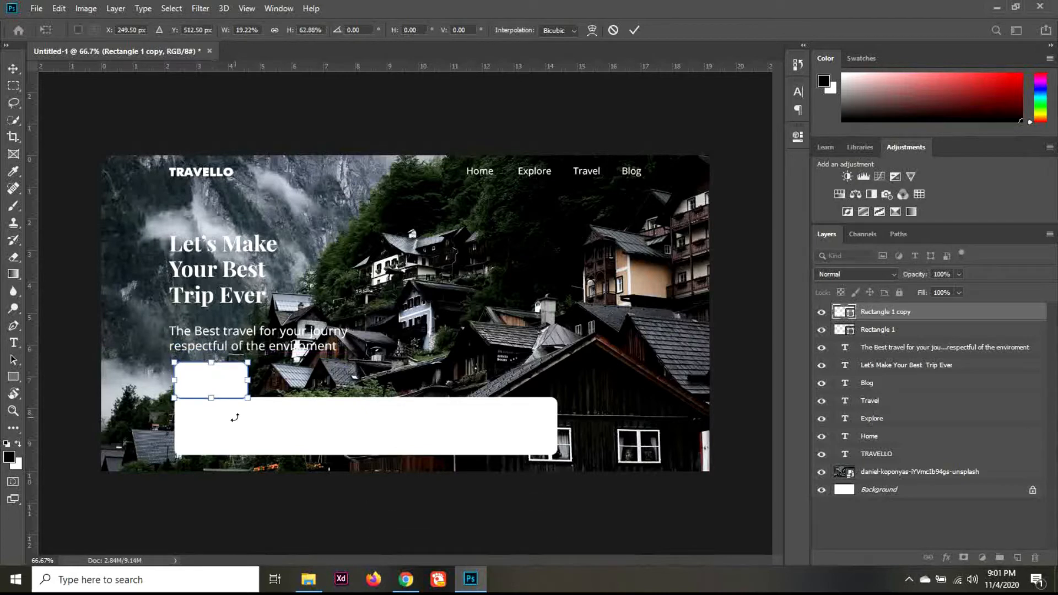
{"action": "scroll", "coordinate": [194, 432], "scroll_direction": "up", "scroll_amount": 5}
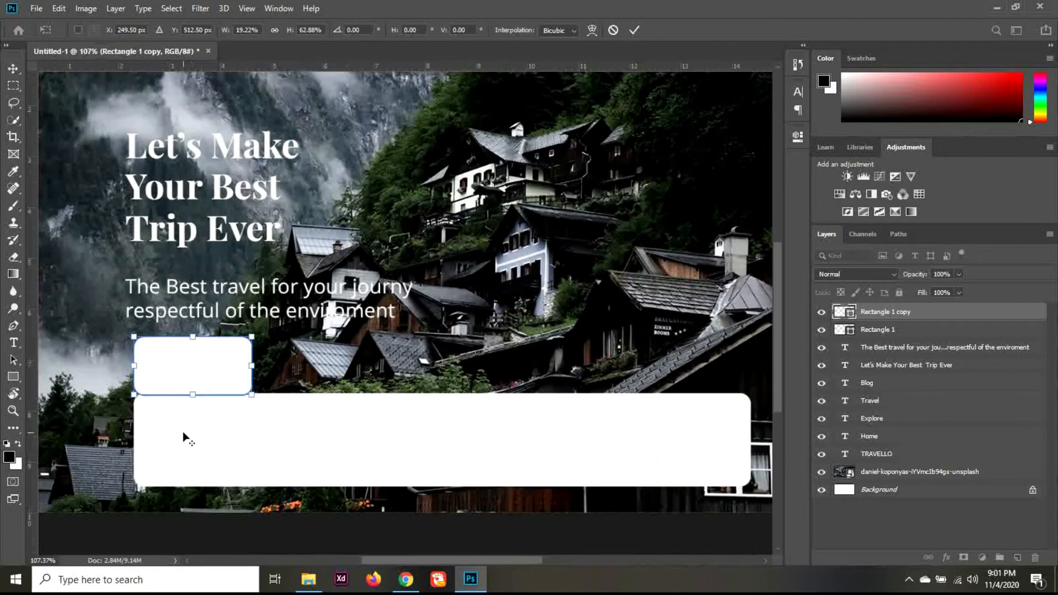
{"action": "key", "text": "alt+space"}
{"action": "key", "text": "Escape"}
{"action": "key", "text": "Return"}
Nudge the small tab down until its lower rounded corners overlap the large white box.
{"action": "key", "text": "Down"}
{"action": "key", "text": "Down"}
{"action": "key", "text": "Down"}
{"action": "key", "text": "Down"}
{"action": "key", "text": "Down"}
{"action": "key", "text": "Down"}
{"action": "key", "text": "Down"}
{"action": "key", "text": "Down"}
{"action": "key", "text": "Down"}
{"action": "key", "text": "Down"}
{"action": "key", "text": "Down"}
{"action": "key", "text": "Down"}
{"action": "key", "text": "Down"}
{"action": "key", "text": "Down"}
{"action": "key", "text": "Down"}
{"action": "key", "text": "Down"}
{"action": "key", "text": "Down"}
{"action": "key", "text": "Down"}
{"action": "key", "text": "Down"}
{"action": "key", "text": "Down"}
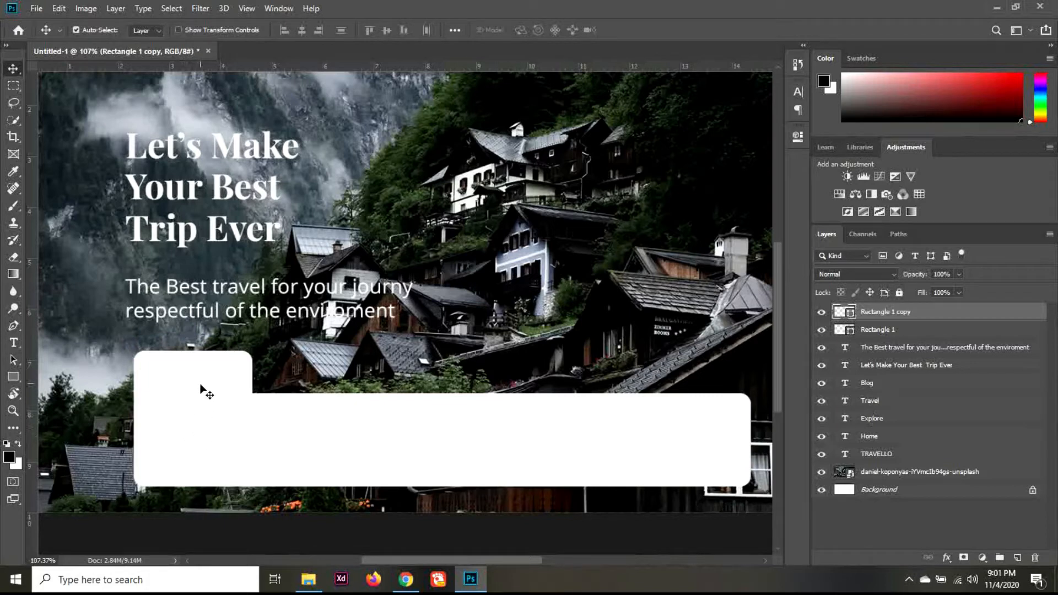
Duplicate the small tab and move the copy right until it sits flush against the first tab.
{"action": "key", "text": "ctrl+j"}
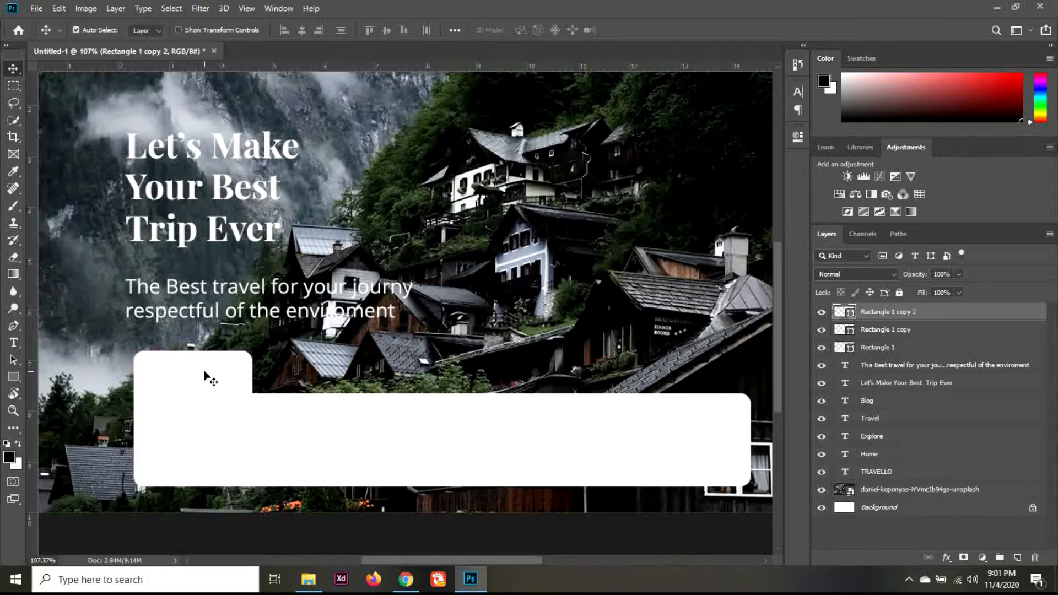
{"action": "key", "text": "shift+Right"}
{"action": "key", "text": "shift+Right"}
{"action": "key", "text": "shift+Right"}
{"action": "key", "text": "shift+Right"}
{"action": "key", "text": "shift+Right"}
{"action": "key", "text": "shift+Right"}
{"action": "key", "text": "shift+Right"}
{"action": "key", "text": "shift+Right"}
{"action": "key", "text": "shift+Right"}
{"action": "key", "text": "shift+Right"}
{"action": "key", "text": "shift+Right"}
{"action": "key", "text": "shift+Right"}
{"action": "key", "text": "shift+Right"}
{"action": "key", "text": "shift+Right"}
{"action": "key", "text": "shift+Right"}
{"action": "key", "text": "shift+Right"}
{"action": "key", "text": "shift+Right"}
{"action": "key", "text": "shift+Right"}
{"action": "key", "text": "shift+Right"}
{"action": "key", "text": "shift+Right"}
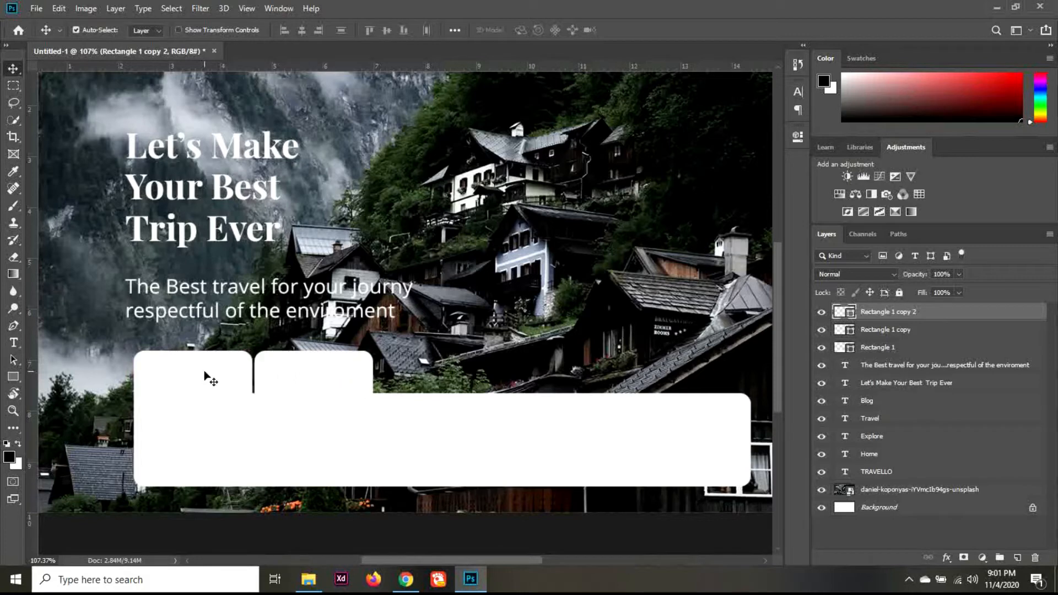
{"action": "key", "text": "Left"}
{"action": "key", "text": "Left"}
{"action": "key", "text": "Left"}
{"action": "key", "text": "Left"}
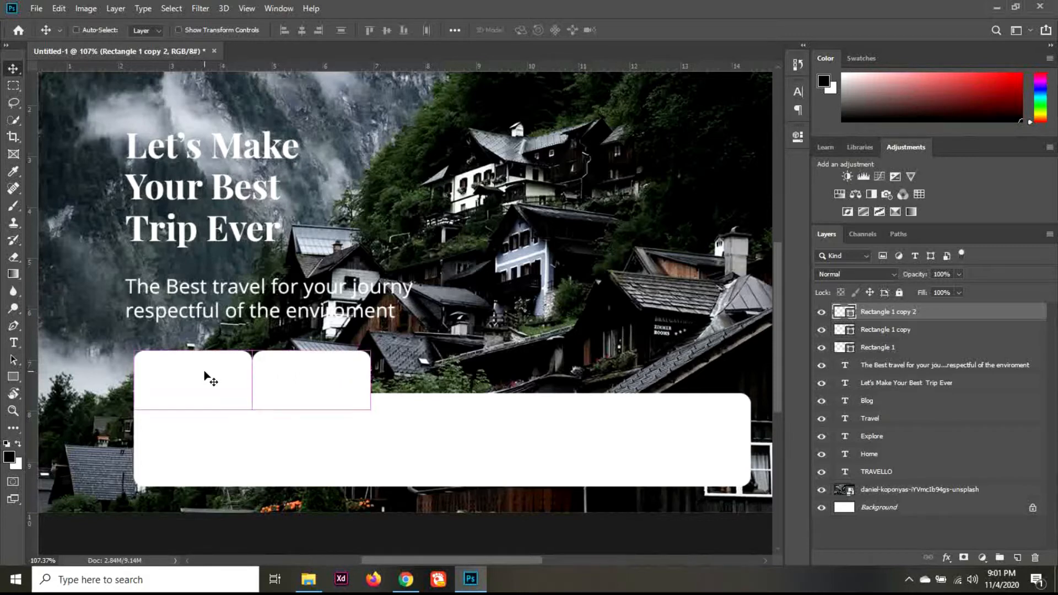
Duplicate the second tab and move the copy right to form a third tab flush beside it.
{"action": "key", "text": "ctrl+j"}
{"action": "key", "text": "shift+Right"}
{"action": "key", "text": "shift+Right"}
{"action": "key", "text": "shift+Right"}
{"action": "key", "text": "shift+Right"}
{"action": "key", "text": "shift+Right"}
{"action": "key", "text": "shift+Right"}
{"action": "key", "text": "shift+Right"}
{"action": "key", "text": "shift+Right"}
{"action": "key", "text": "shift+Right"}
{"action": "key", "text": "shift+Right"}
{"action": "key", "text": "shift+Right"}
{"action": "key", "text": "shift+Right"}
{"action": "key", "text": "shift+Right"}
{"action": "key", "text": "shift+Right"}
{"action": "key", "text": "shift+Right"}
{"action": "key", "text": "shift+Right"}
{"action": "key", "text": "shift+Right"}
{"action": "key", "text": "shift+Right"}
{"action": "key", "text": "shift+Right"}
{"action": "key", "text": "shift+Right"}
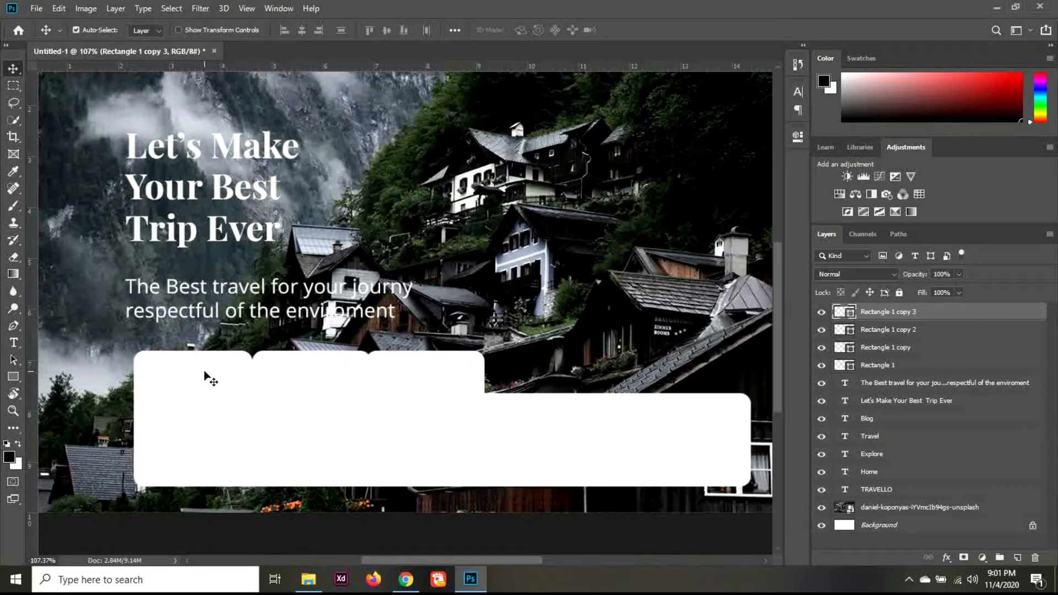
{"action": "key", "text": "Right"}
{"action": "key", "text": "Right"}
{"action": "key", "text": "Right"}
{"action": "key", "text": "Right"}
{"action": "key", "text": "Right"}
Set the opacity of the second and third tabs to 50%.
{"action": "left_click", "coordinate": [329, 373]}
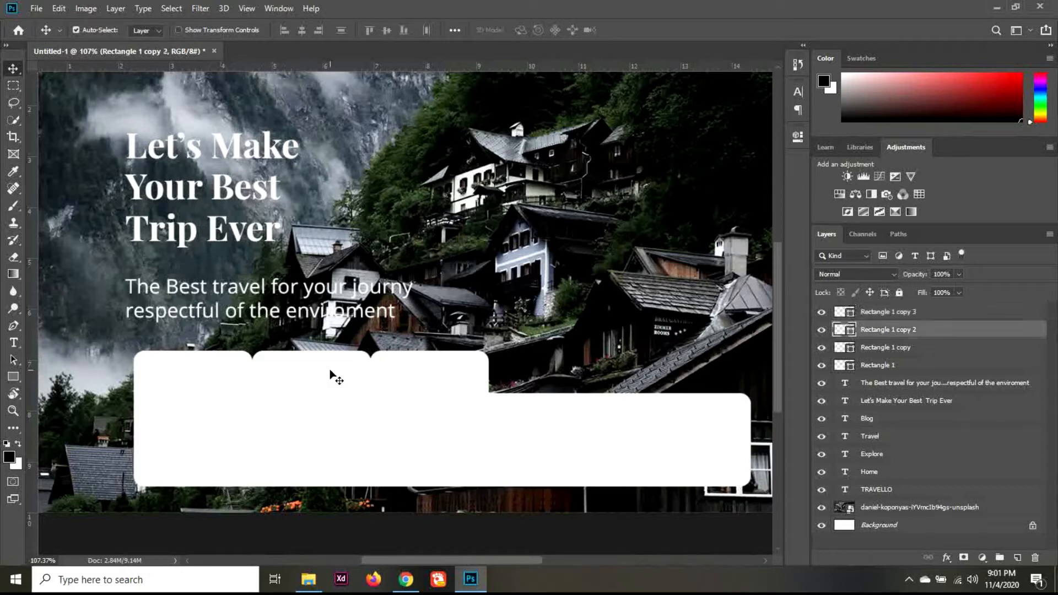
{"action": "left_click", "coordinate": [931, 274]}
{"action": "type", "text": "50"}
{"action": "key", "text": "Return"}
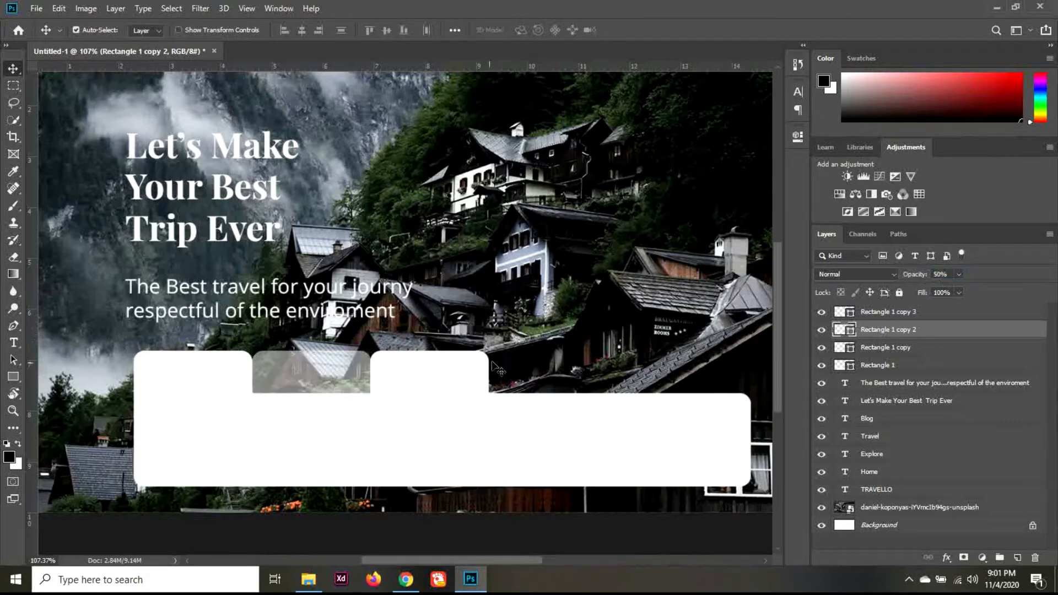
{"action": "left_click", "coordinate": [467, 378]}
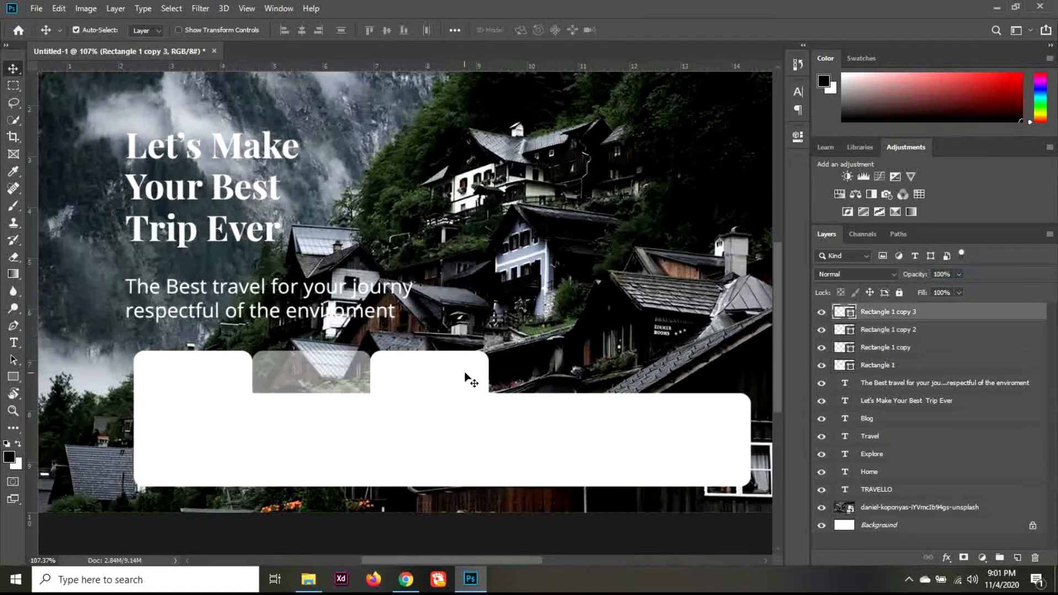
{"action": "left_click", "coordinate": [950, 276]}
{"action": "type", "text": "50"}
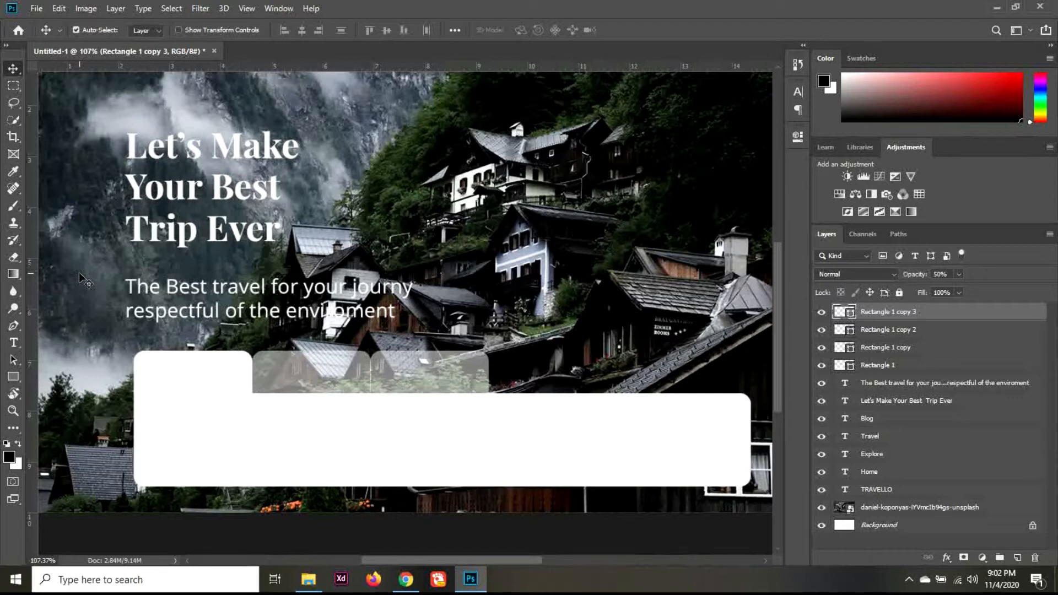
Add the text "One Way" on a new layer over the large white box and select all of it.
{"action": "key", "text": "t"}
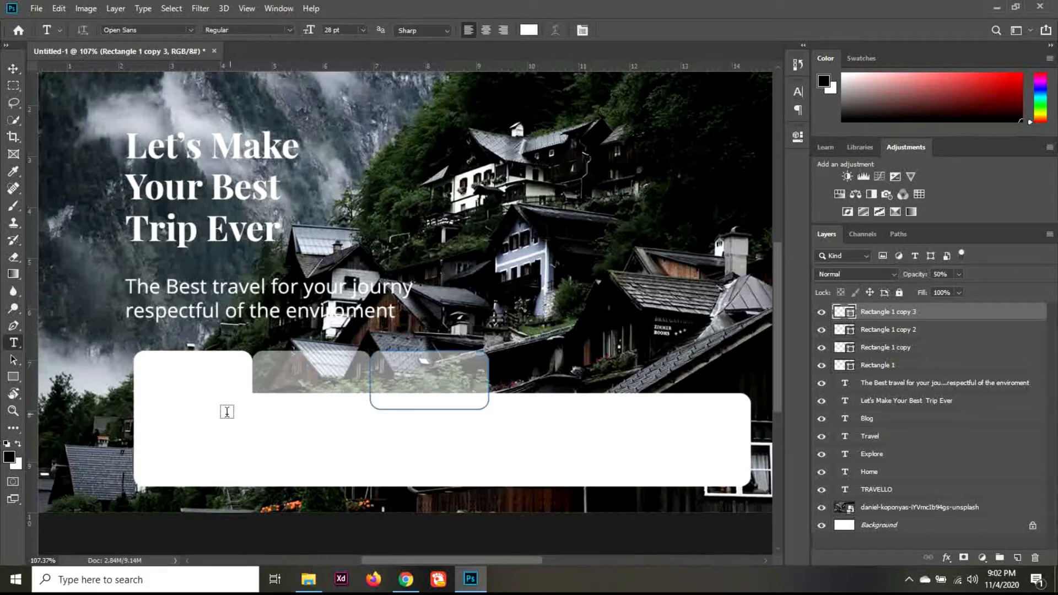
{"action": "left_click", "coordinate": [1016, 559]}
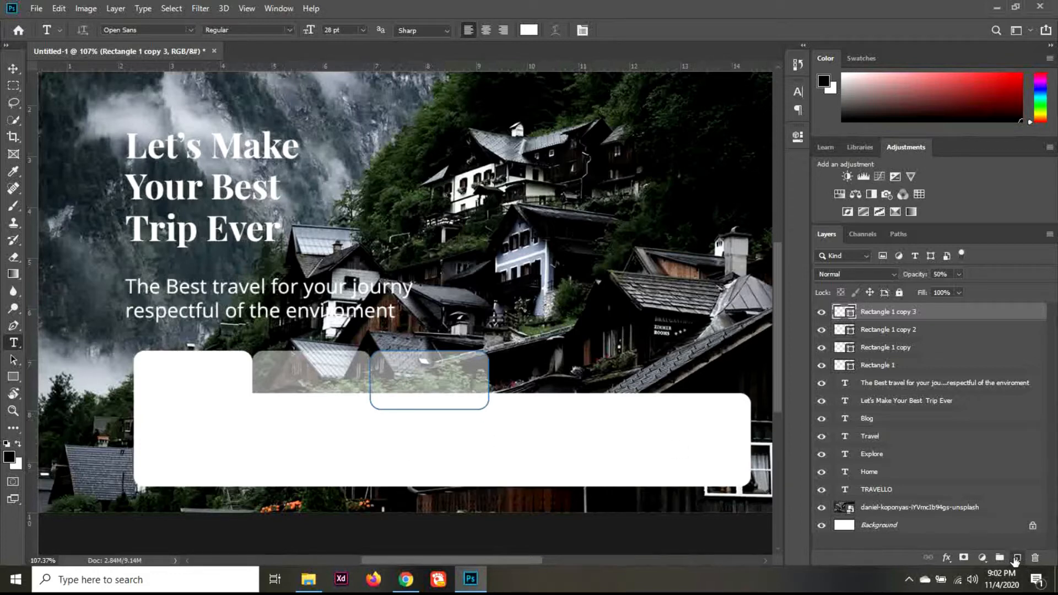
{"action": "left_click", "coordinate": [265, 438]}
{"action": "key", "text": "BackSpace"}
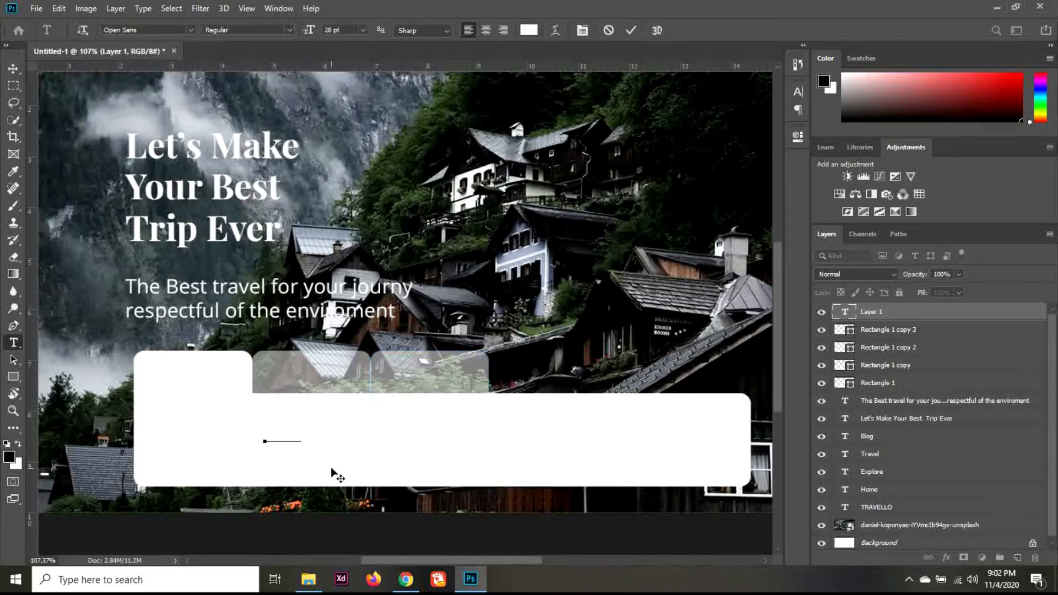
{"action": "key", "text": "BackSpace"}
{"action": "key", "text": "BackSpace"}
{"action": "key", "text": "BackSpace"}
{"action": "type", "text": "Flne Fl"}
{"action": "key", "text": "ctrl+a"}
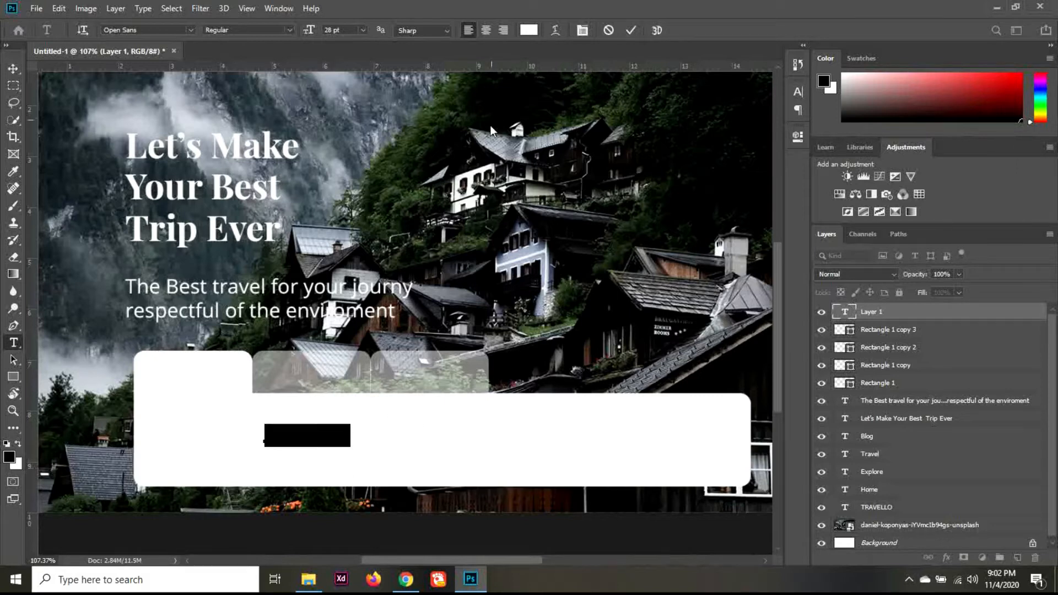
Change the "One Way" text color to orange, f29a00.
{"action": "left_click", "coordinate": [527, 30]}
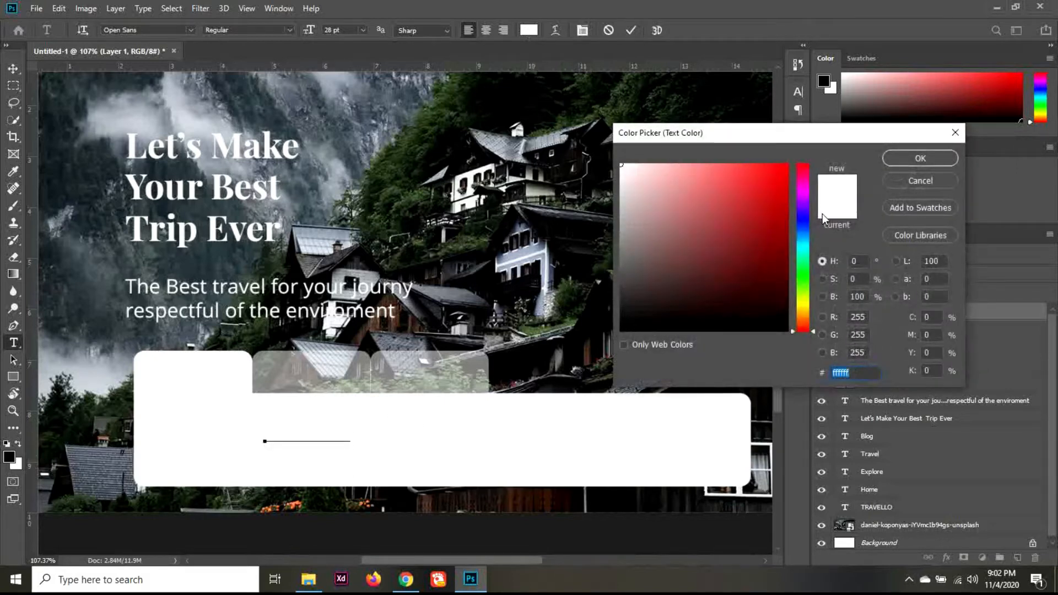
{"action": "left_click", "coordinate": [803, 314]}
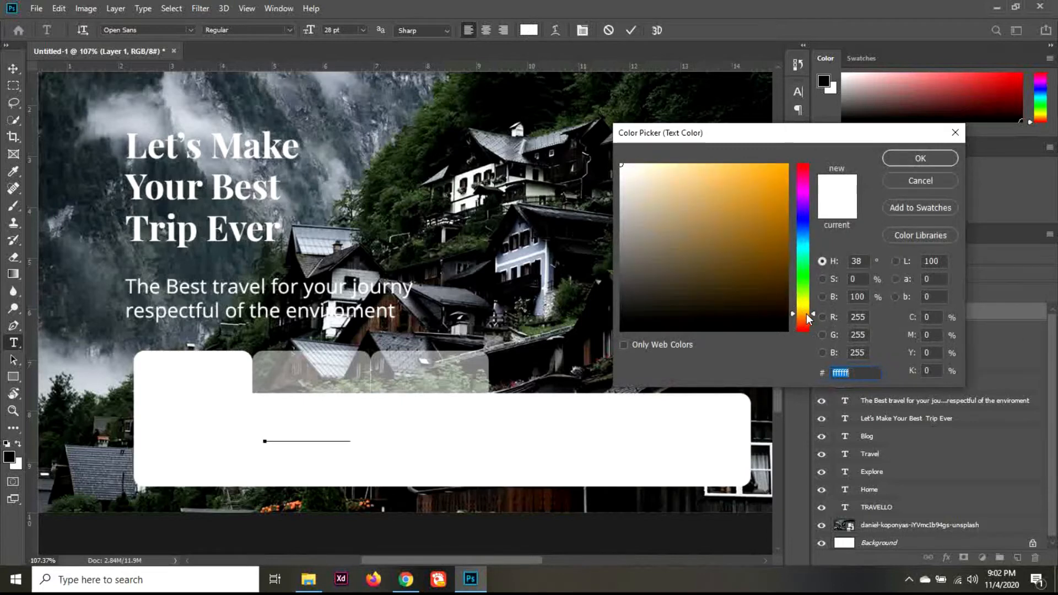
{"action": "left_click_drag", "start_coordinate": [766, 185], "coordinate": [766, 164]}
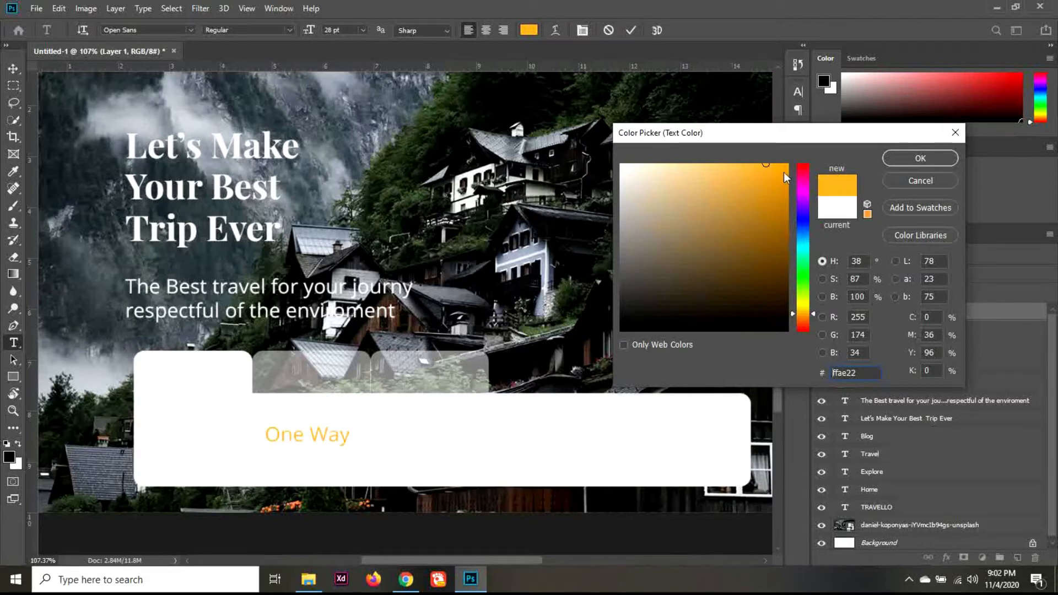
{"action": "left_click_drag", "start_coordinate": [784, 172], "coordinate": [791, 172]}
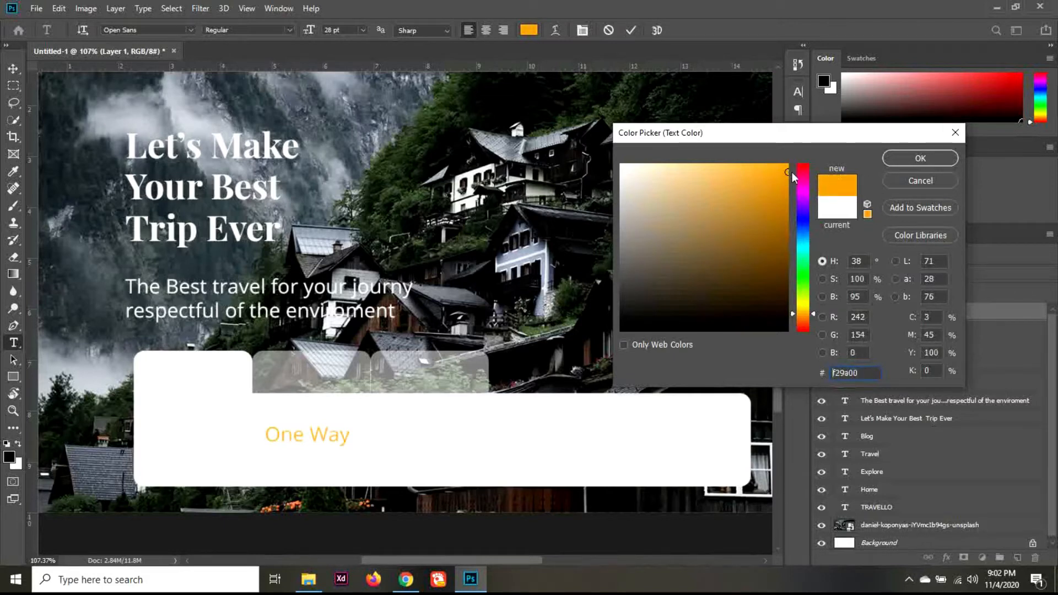
{"action": "left_click", "coordinate": [899, 159]}
{"action": "left_click", "coordinate": [799, 92]}
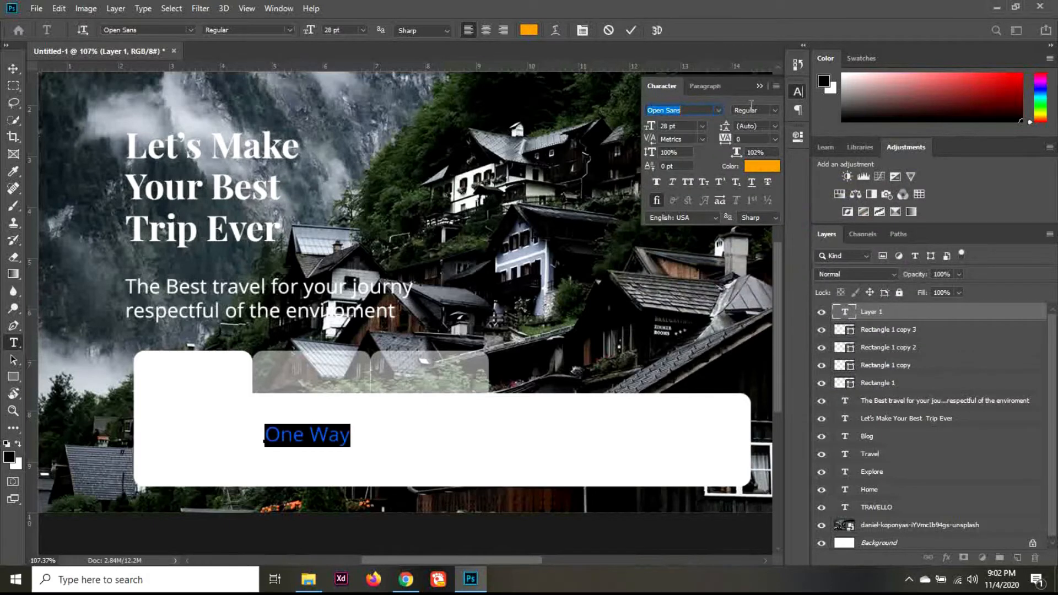
{"action": "left_click", "coordinate": [759, 85]}
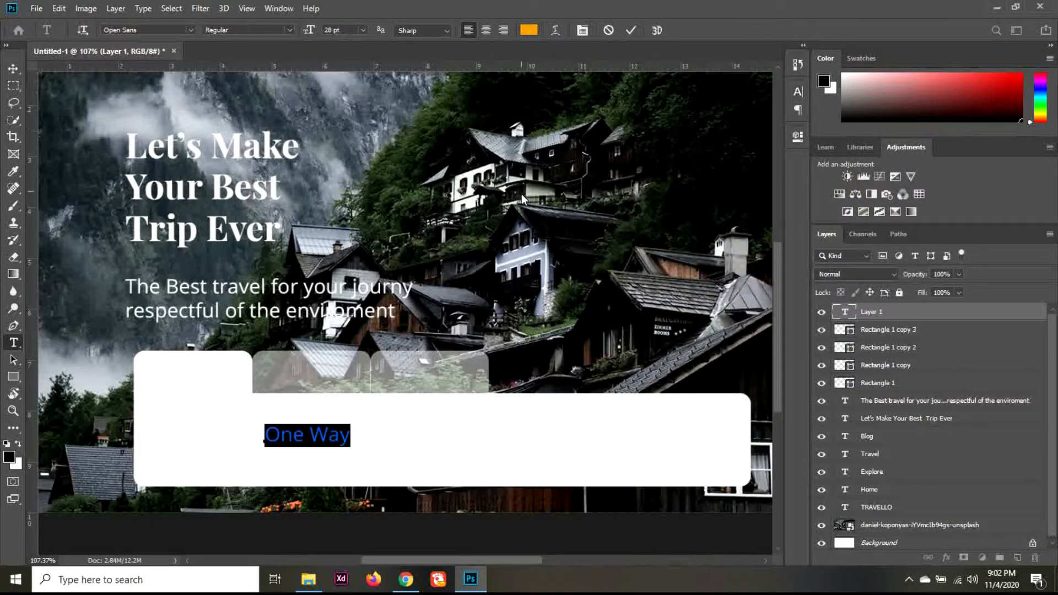
Move the "One Way" label left and up to center it on the first white tab.
{"action": "left_click", "coordinate": [17, 73]}
{"action": "key", "text": "shift+Left"}
{"action": "key", "text": "shift+Left"}
{"action": "key", "text": "shift+Left"}
{"action": "key", "text": "shift+Left"}
{"action": "key", "text": "shift+Left"}
{"action": "key", "text": "shift+Left"}
{"action": "key", "text": "shift+Left"}
{"action": "key", "text": "shift+Left"}
{"action": "key", "text": "shift+Left"}
{"action": "key", "text": "shift+Left"}
{"action": "key", "text": "shift+Left"}
{"action": "key", "text": "shift+Left"}
{"action": "key", "text": "shift+Left"}
{"action": "key", "text": "shift+Left"}
{"action": "key", "text": "shift+Left"}
{"action": "key", "text": "shift+Left"}
{"action": "key", "text": "shift+Left"}
{"action": "key", "text": "shift+Left"}
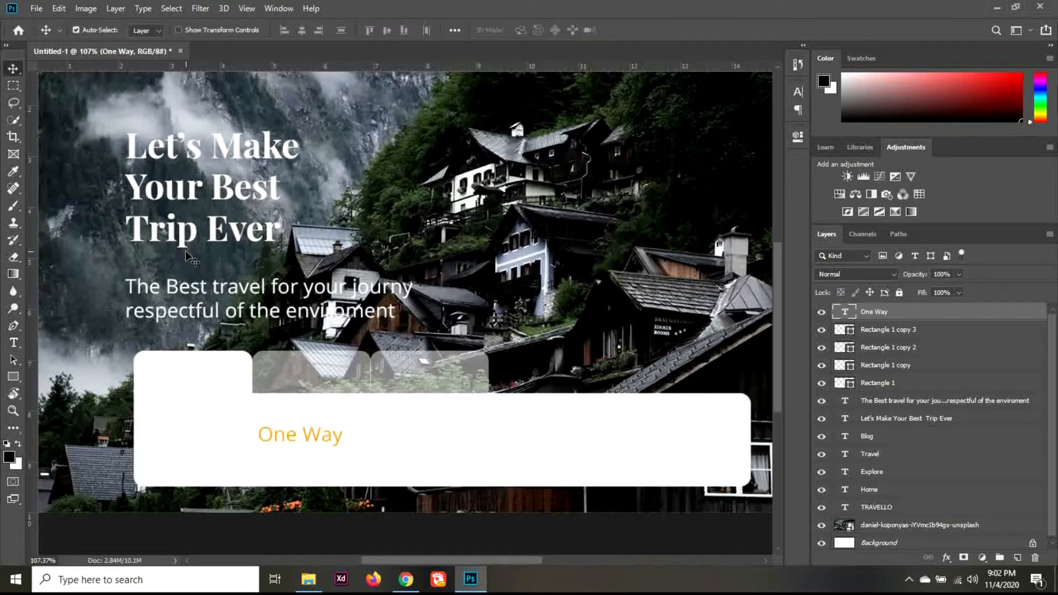
{"action": "key", "text": "shift+Left"}
{"action": "key", "text": "shift+Up"}
{"action": "key", "text": "shift+Up"}
{"action": "key", "text": "shift+Up"}
{"action": "key", "text": "shift+Up"}
{"action": "key", "text": "shift+Up"}
{"action": "key", "text": "shift+Up"}
{"action": "key", "text": "shift+Up"}
{"action": "key", "text": "shift+Up"}
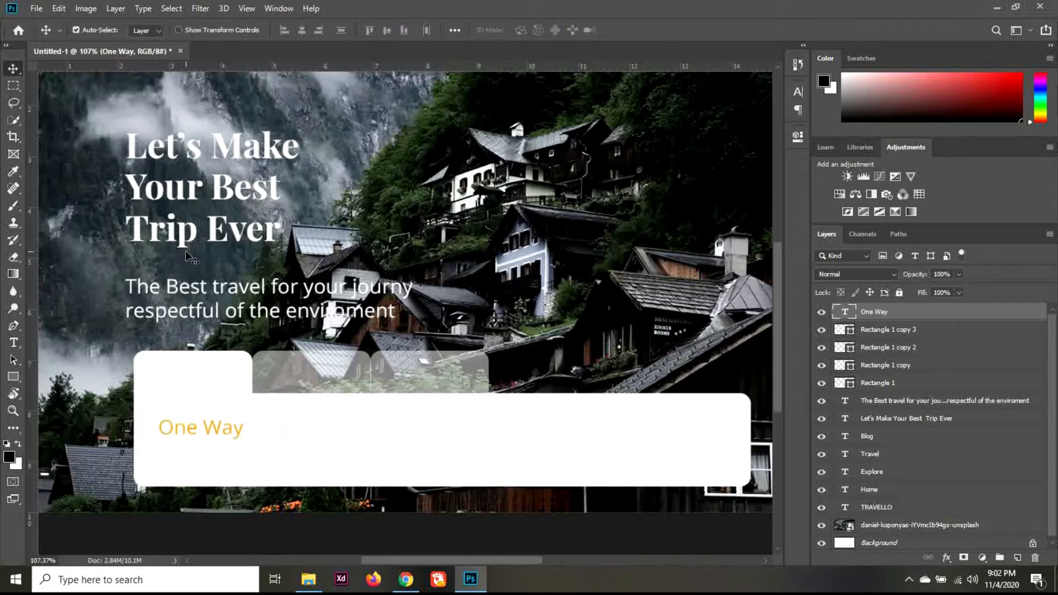
{"action": "key", "text": "shift+Up"}
{"action": "key", "text": "shift+Up"}
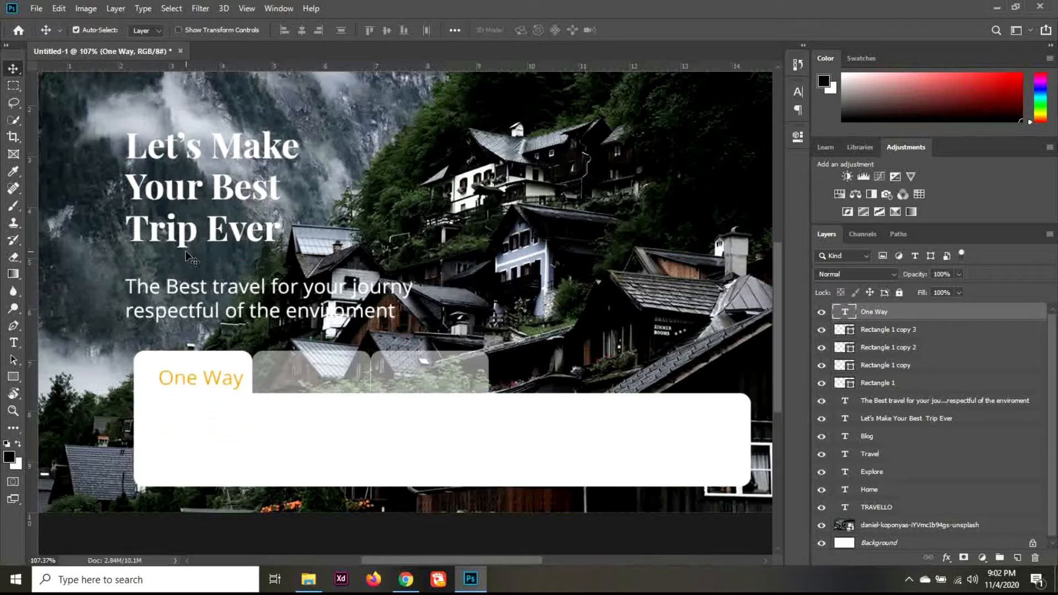
Finish centering the "One Way" label on the first tab and duplicate it onto the second tab.
{"action": "key", "text": "shift+Left"}
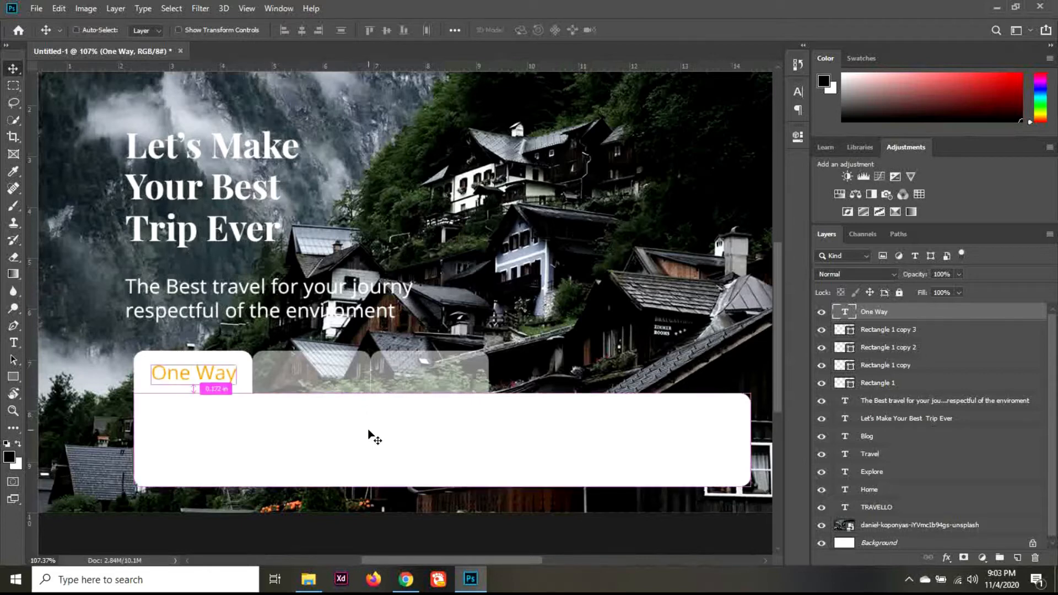
{"action": "key", "text": "ctrl+j"}
{"action": "key", "text": "shift+Right"}
{"action": "key", "text": "shift+Right"}
{"action": "key", "text": "shift+Right"}
{"action": "key", "text": "shift+Right"}
{"action": "key", "text": "shift+Right"}
{"action": "key", "text": "shift+Right"}
{"action": "key", "text": "shift+Right"}
{"action": "key", "text": "shift+Right"}
{"action": "key", "text": "shift+Right"}
{"action": "key", "text": "shift+Right"}
{"action": "key", "text": "shift+Right"}
{"action": "key", "text": "shift+Right"}
{"action": "key", "text": "shift+Right"}
{"action": "key", "text": "shift+Right"}
{"action": "key", "text": "shift+Right"}
{"action": "key", "text": "shift+Right"}
{"action": "key", "text": "shift+Right"}
{"action": "key", "text": "shift+Right"}
{"action": "key", "text": "shift+Right"}
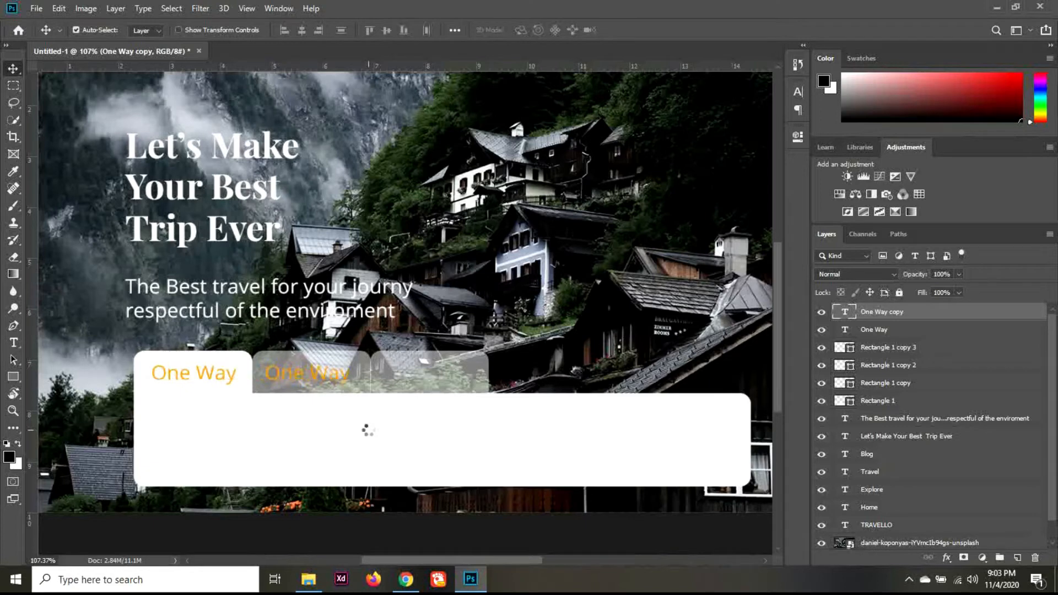
Replace the text of the duplicated label on the second tab with "Road Trip".
{"action": "key", "text": "t"}
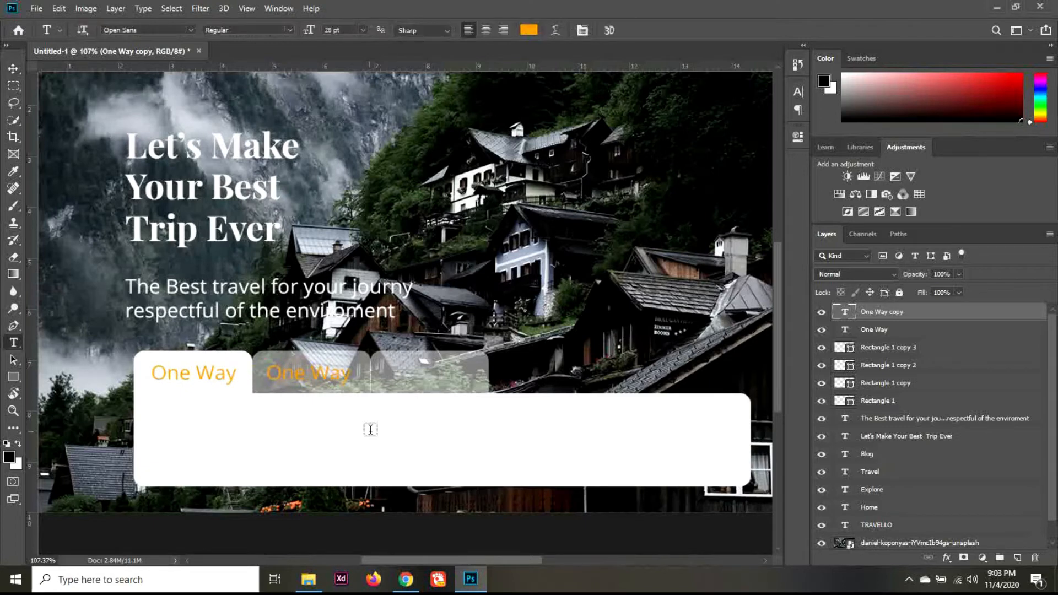
{"action": "triple_click", "coordinate": [345, 387]}
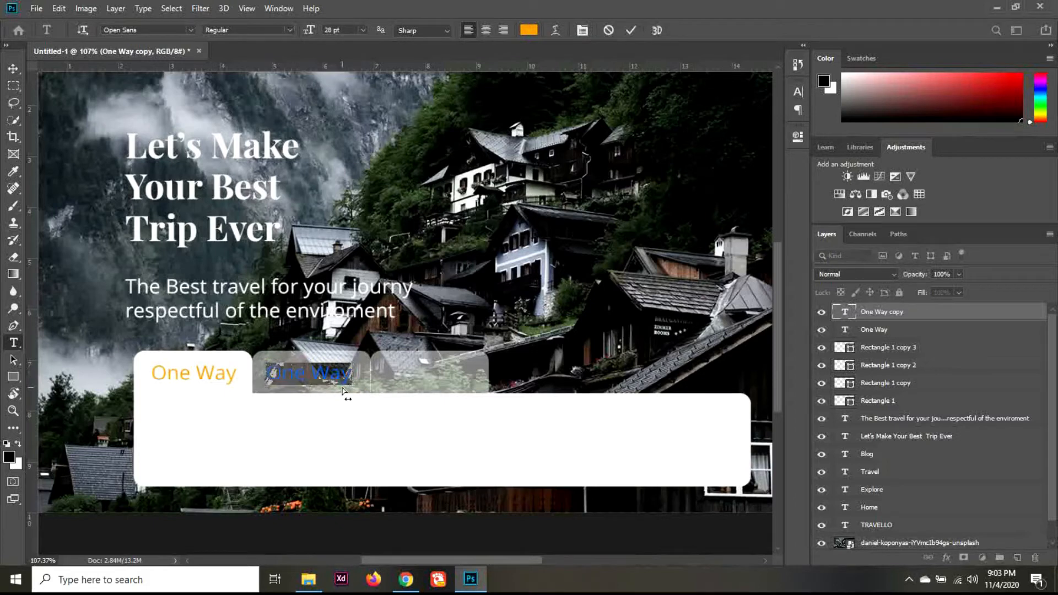
{"action": "type", "text": "Road"}
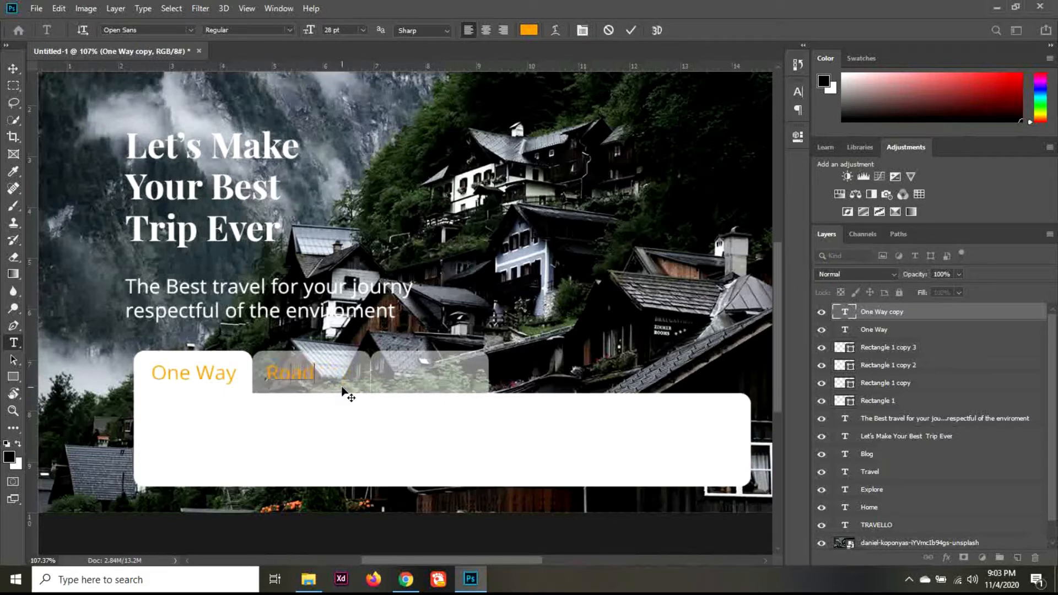
{"action": "type", "text": " Trip"}
Change the color of the whole "Road Trip" text to white, ffffff.
{"action": "key", "text": "ctrl+a"}
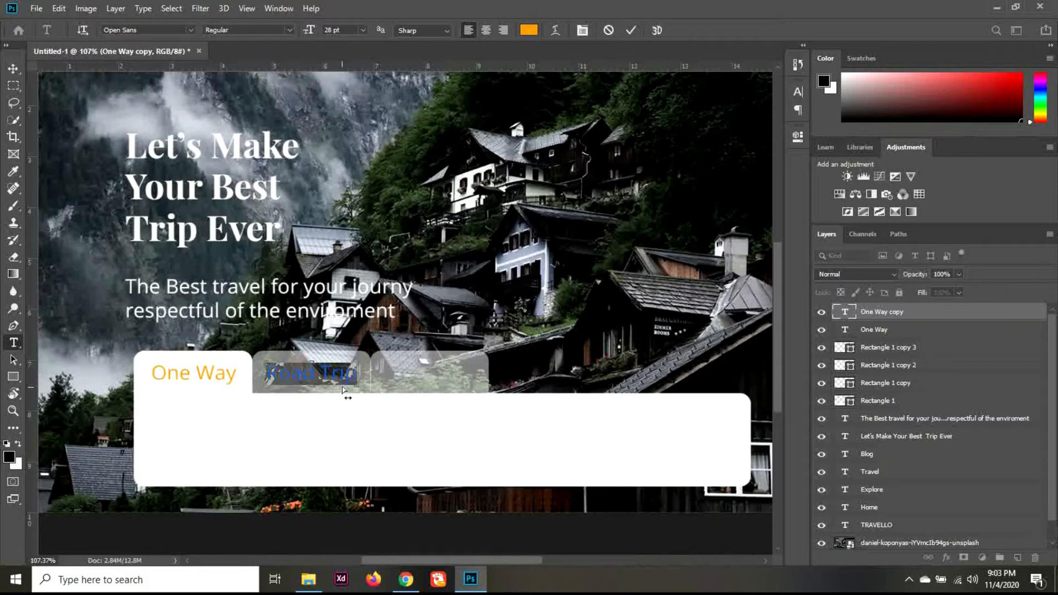
{"action": "left_click", "coordinate": [532, 30]}
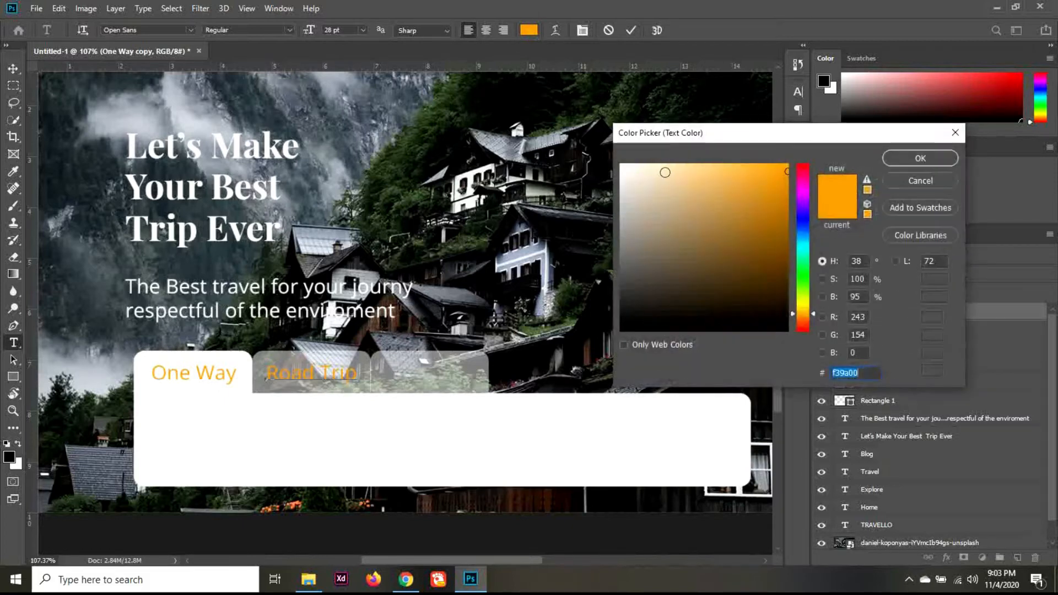
{"action": "left_click_drag", "start_coordinate": [663, 172], "coordinate": [621, 164]}
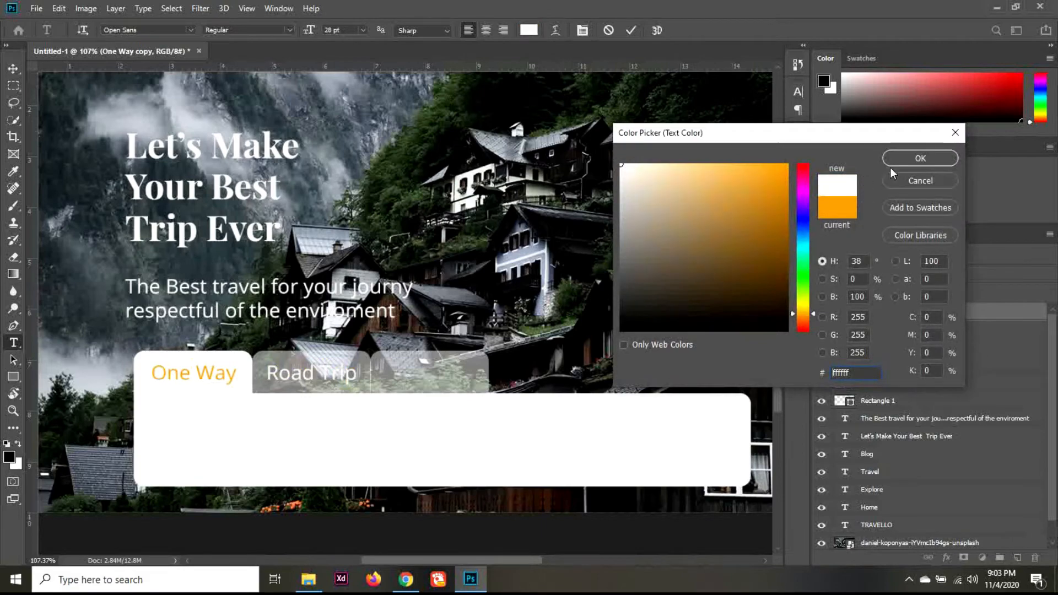
{"action": "left_click", "coordinate": [901, 156]}
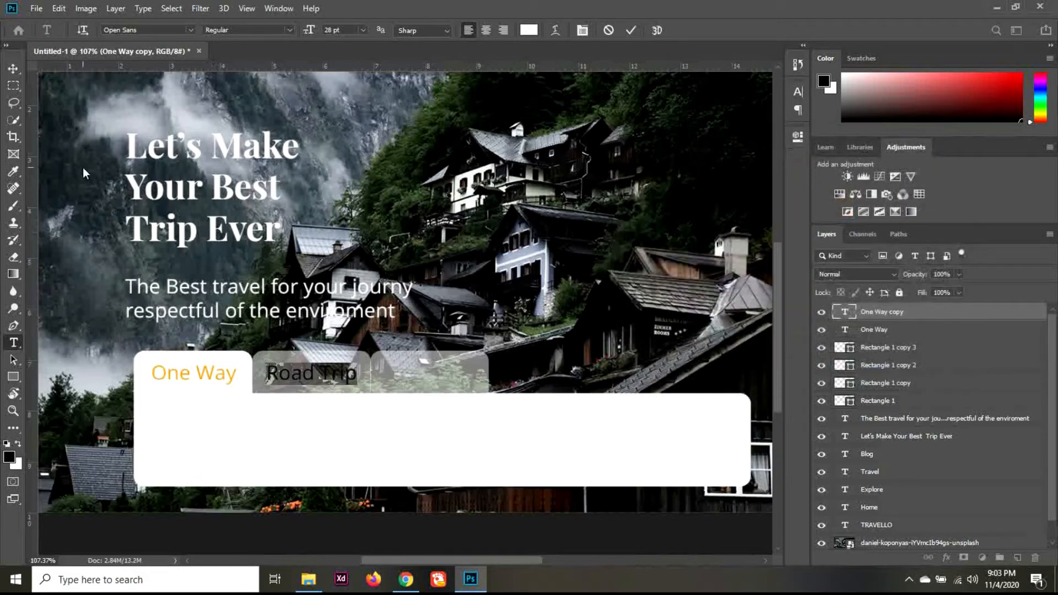
{"action": "left_click", "coordinate": [14, 69]}
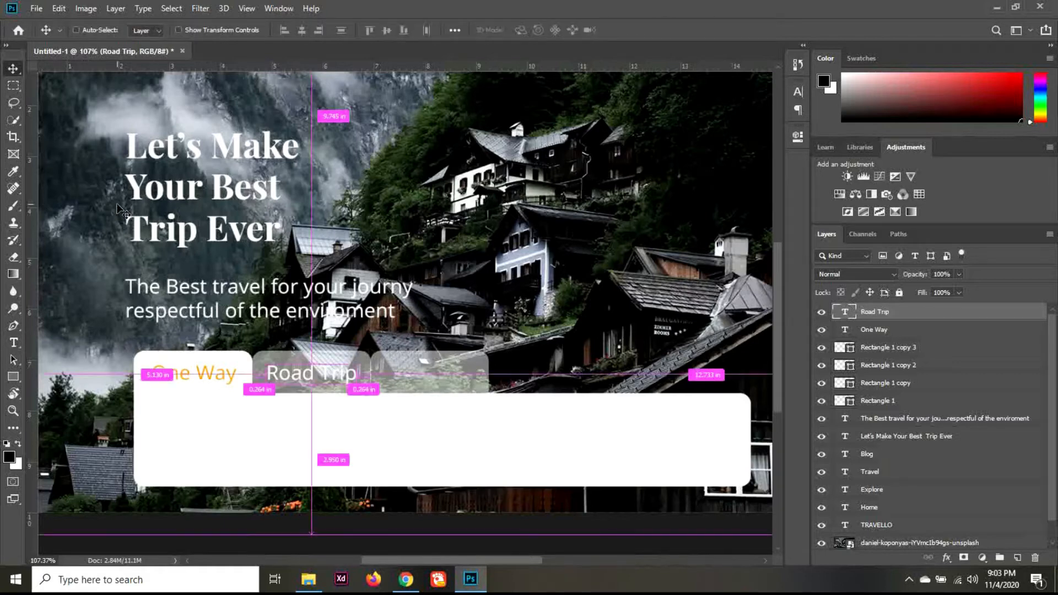
Duplicate the "Road Trip" label and move the copy straight across onto the third tab.
{"action": "key", "text": "ctrl+j"}
{"action": "key", "text": "shift+Right"}
{"action": "key", "text": "shift+Right"}
{"action": "key", "text": "shift+Right"}
{"action": "key", "text": "shift+Right"}
{"action": "key", "text": "shift+Right"}
{"action": "key", "text": "shift+Right"}
{"action": "key", "text": "shift+Right"}
{"action": "key", "text": "shift+Right"}
{"action": "key", "text": "shift+Right"}
{"action": "key", "text": "shift+Right"}
{"action": "key", "text": "shift+Right"}
{"action": "key", "text": "shift+Right"}
{"action": "key", "text": "shift+Right"}
{"action": "key", "text": "shift+Right"}
{"action": "key", "text": "shift+Right"}
{"action": "key", "text": "shift+Right"}
{"action": "key", "text": "shift+Right"}
{"action": "key", "text": "shift+Right"}
{"action": "key", "text": "shift+Right"}
{"action": "key", "text": "shift+Right"}
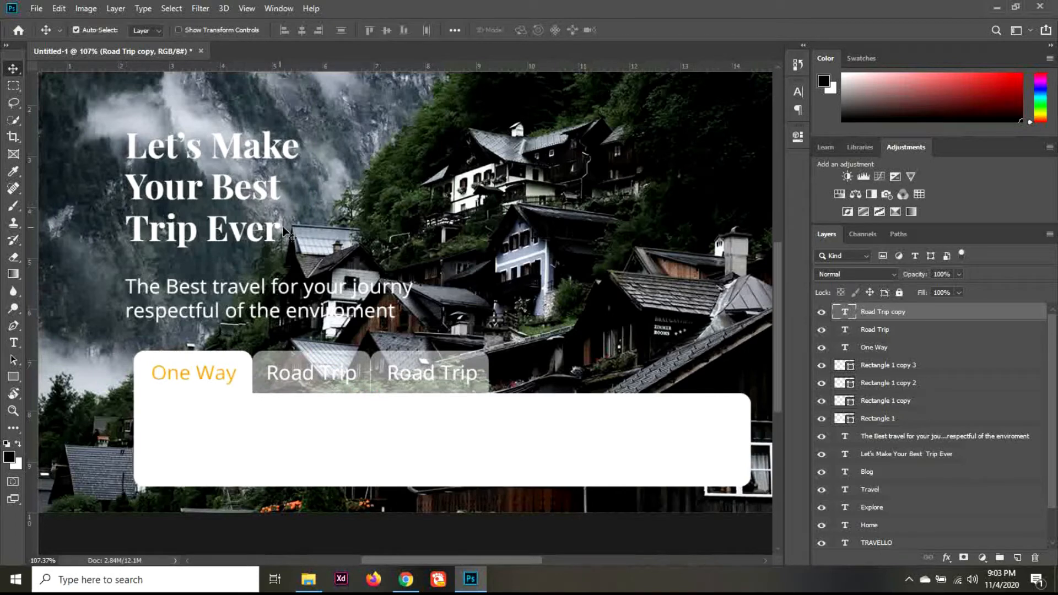
Replace the text of the label on the third tab with "Multi - City".
{"action": "key", "text": "t"}
{"action": "triple_click", "coordinate": [436, 369]}
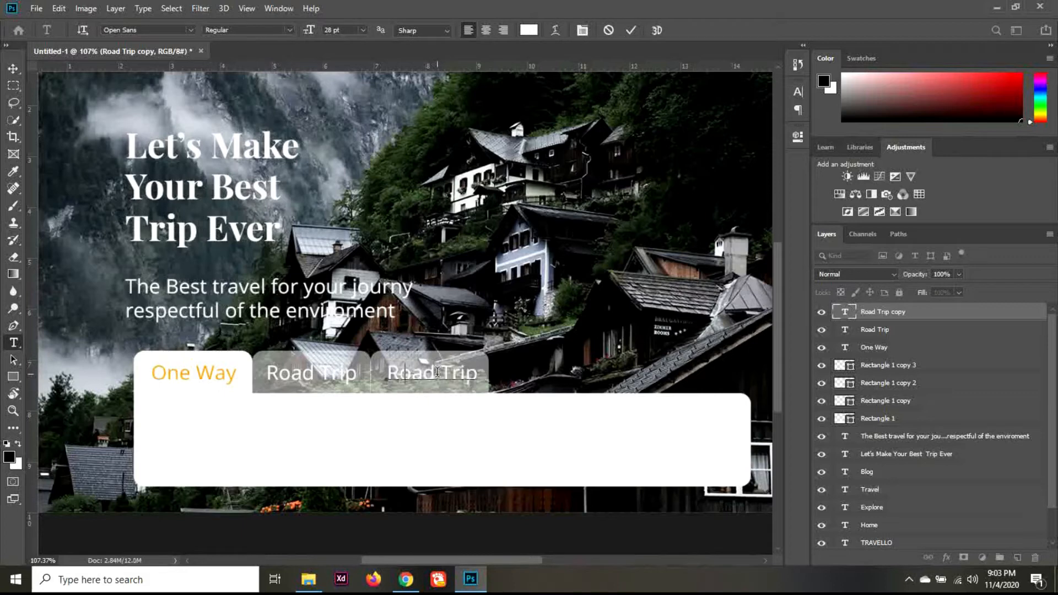
{"action": "type", "text": "Multi- City"}
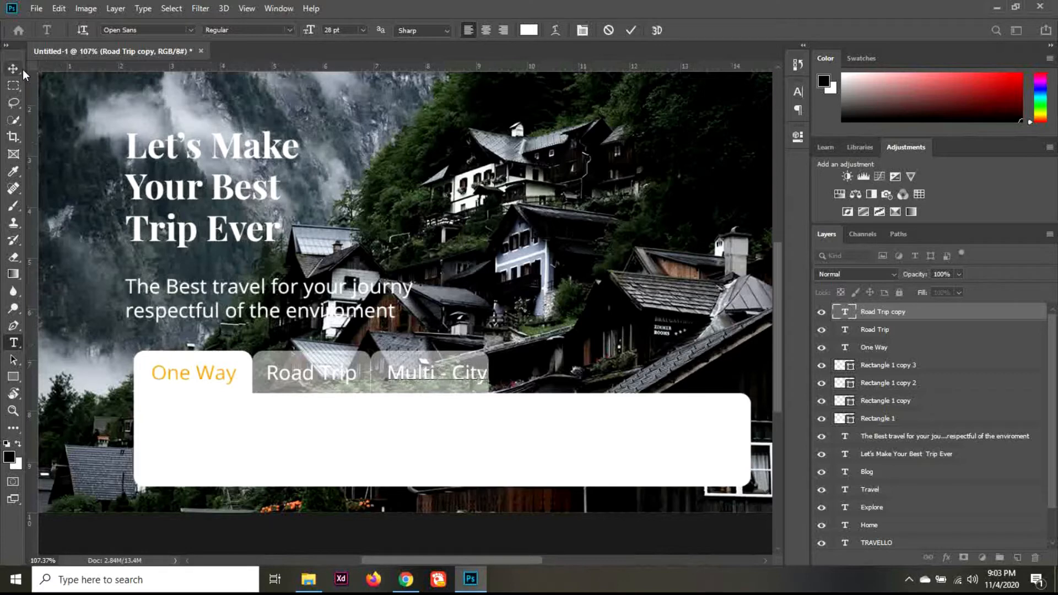
{"action": "left_click", "coordinate": [15, 69]}
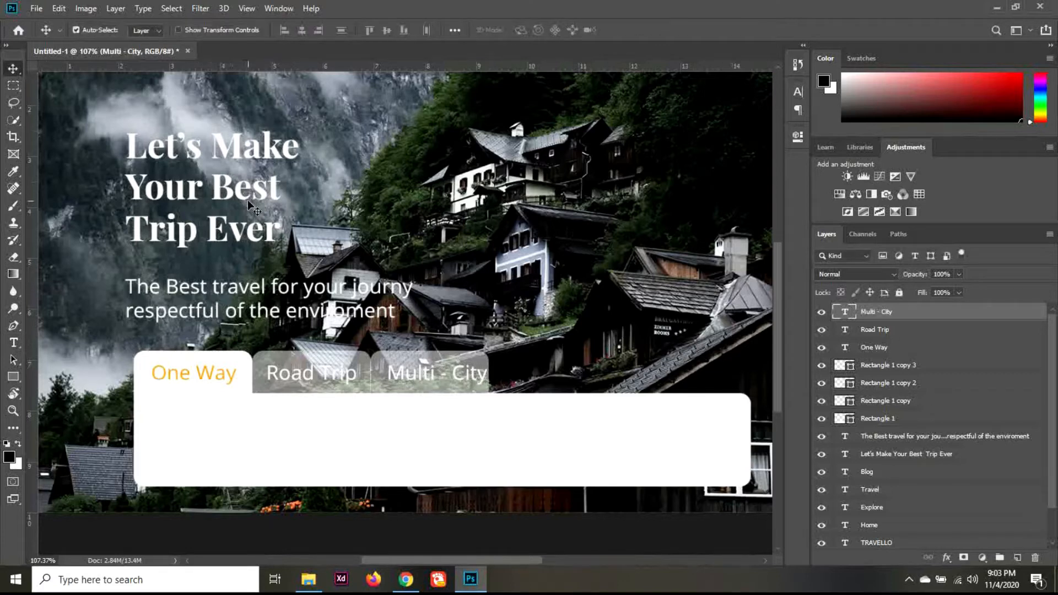
Nudge the "Multi - City" label slightly left to center it on the third tab.
{"action": "key", "text": "Left"}
{"action": "key", "text": "Left"}
{"action": "key", "text": "Left"}
{"action": "key", "text": "Left"}
{"action": "key", "text": "Left"}
{"action": "key", "text": "Left"}
{"action": "key", "text": "Left"}
{"action": "key", "text": "Left"}
{"action": "key", "text": "Left"}
{"action": "key", "text": "Left"}
{"action": "key", "text": "Left"}
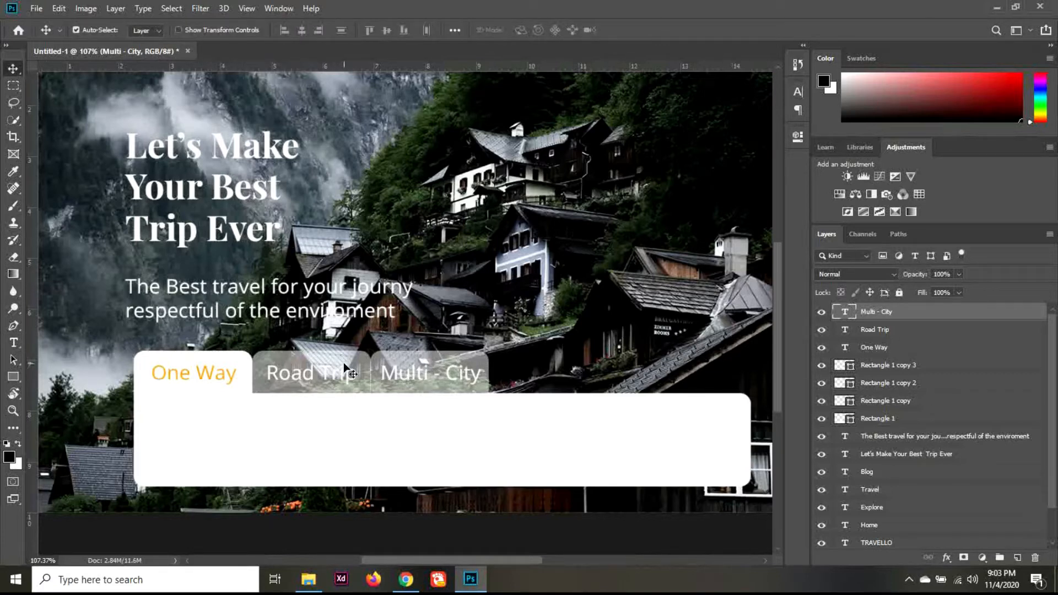
Set the opacity of the second and third tab rectangles to 40%.
{"action": "left_click", "coordinate": [357, 358]}
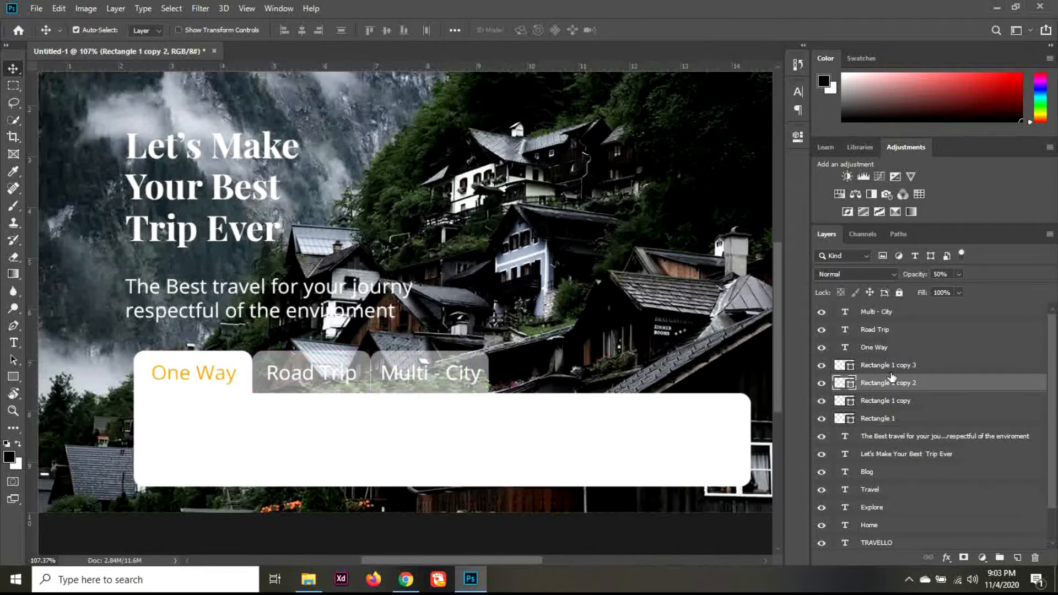
{"action": "left_click", "coordinate": [904, 365], "text": "shift"}
{"action": "left_click", "coordinate": [944, 274]}
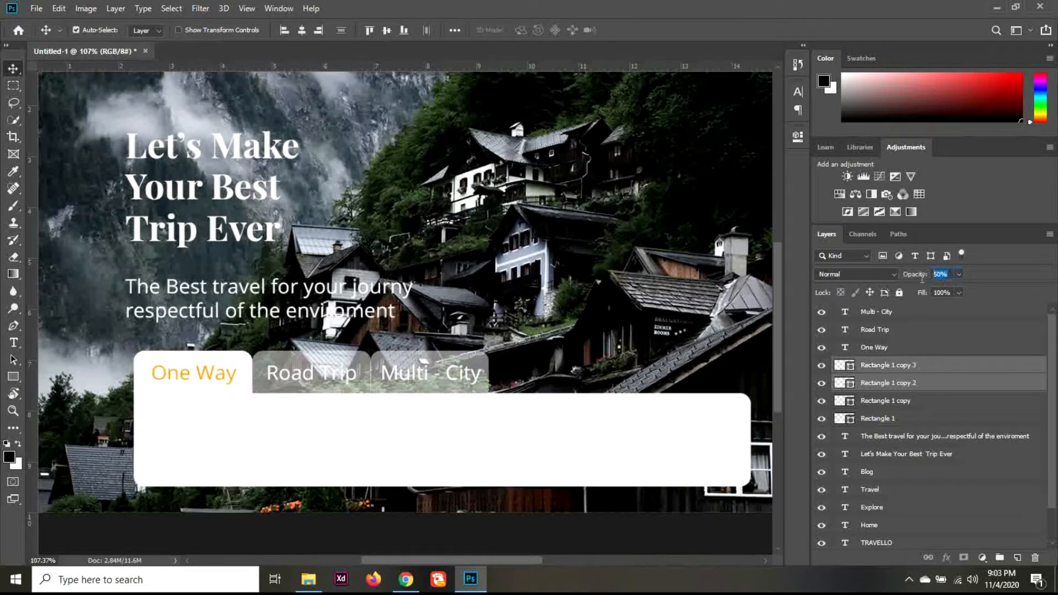
{"action": "type", "text": "40"}
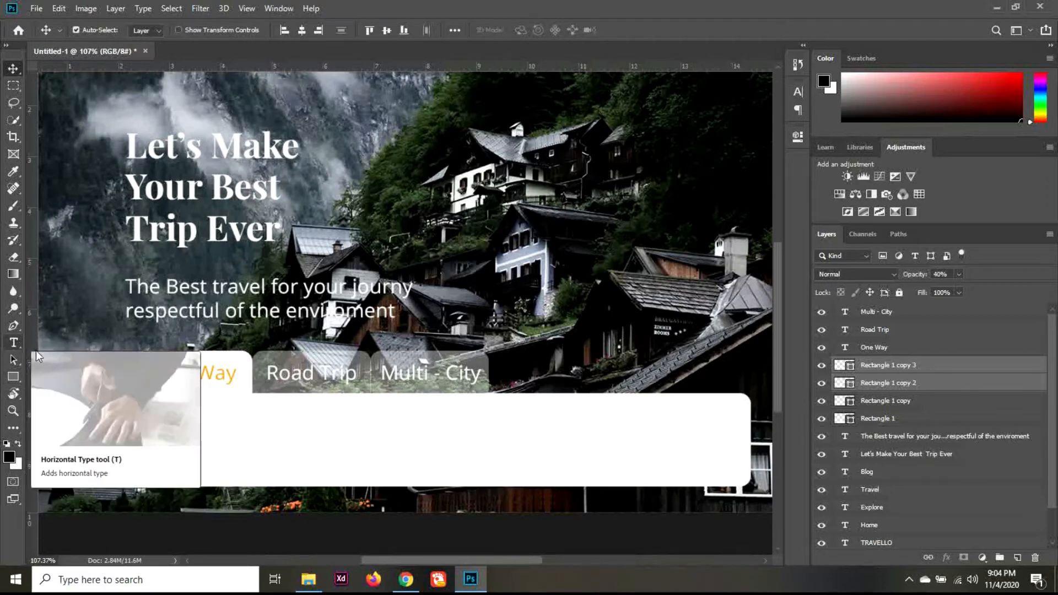
Add a new text layer reading "From" on the photo above the large white box.
{"action": "left_click", "coordinate": [13, 343]}
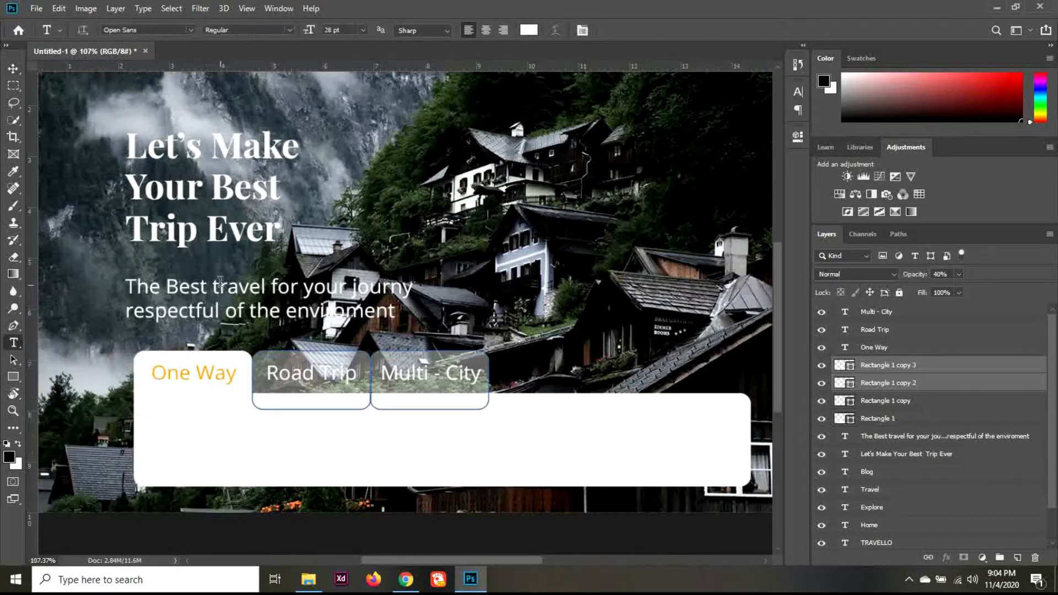
{"action": "left_click", "coordinate": [506, 301]}
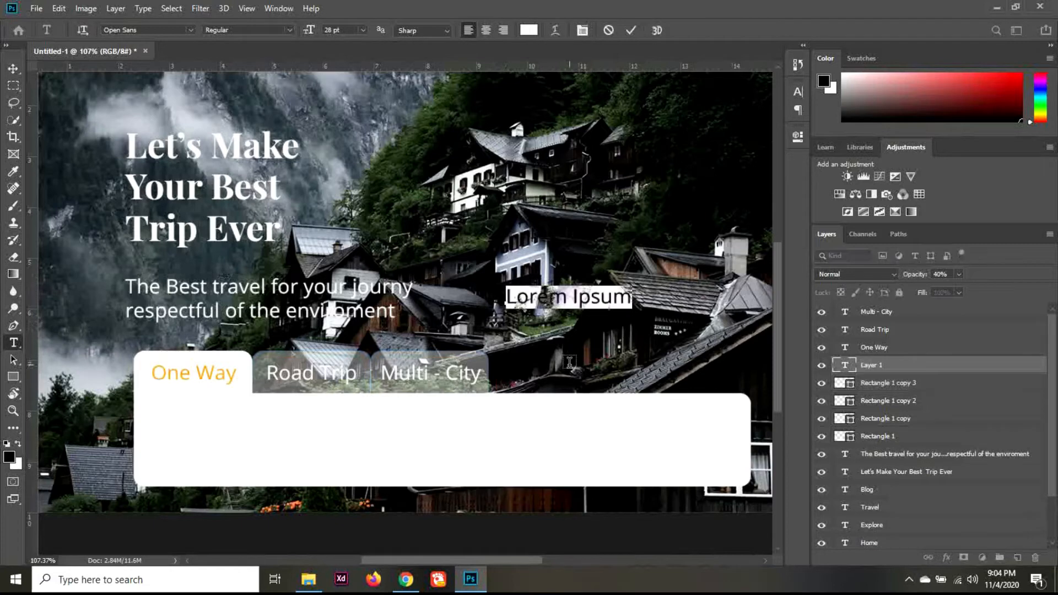
{"action": "type", "text": "From"}
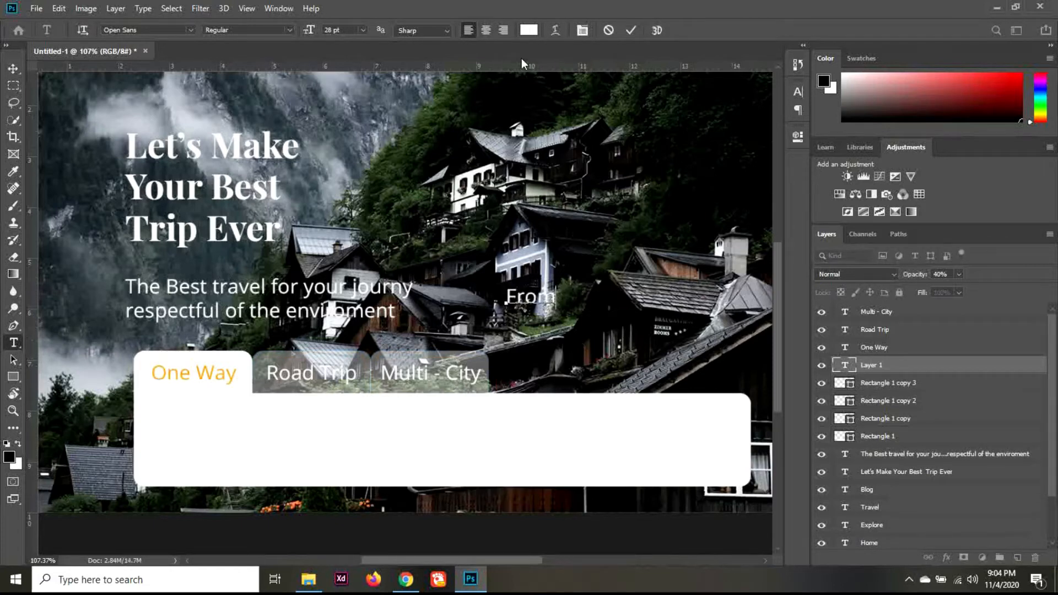
Try to color the "From" text a darker orange, c77900, starting from a color sampled on the "One Way" label.
{"action": "left_click", "coordinate": [528, 31]}
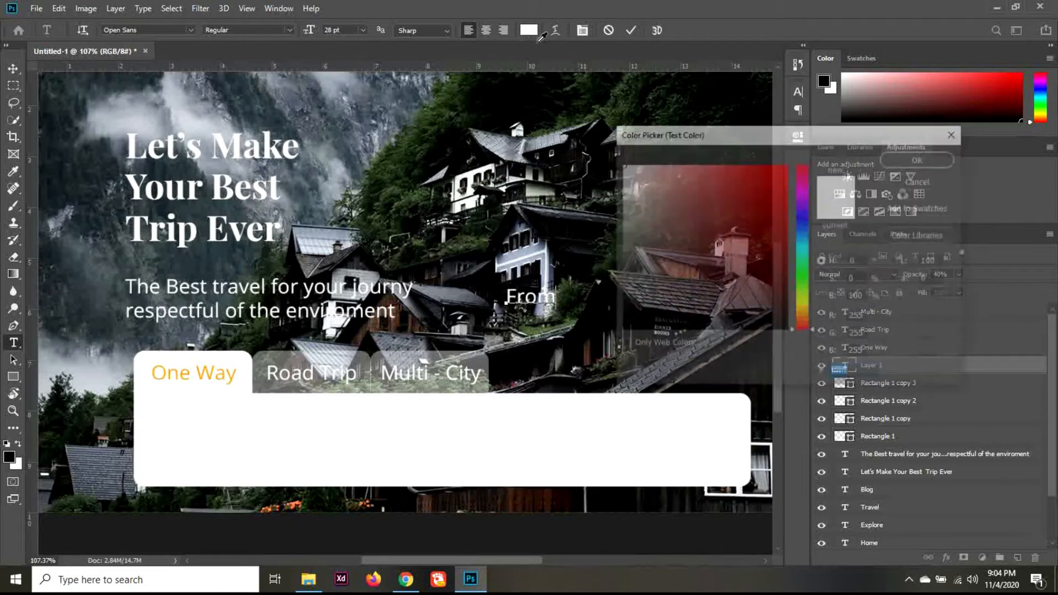
{"action": "left_click", "coordinate": [214, 367]}
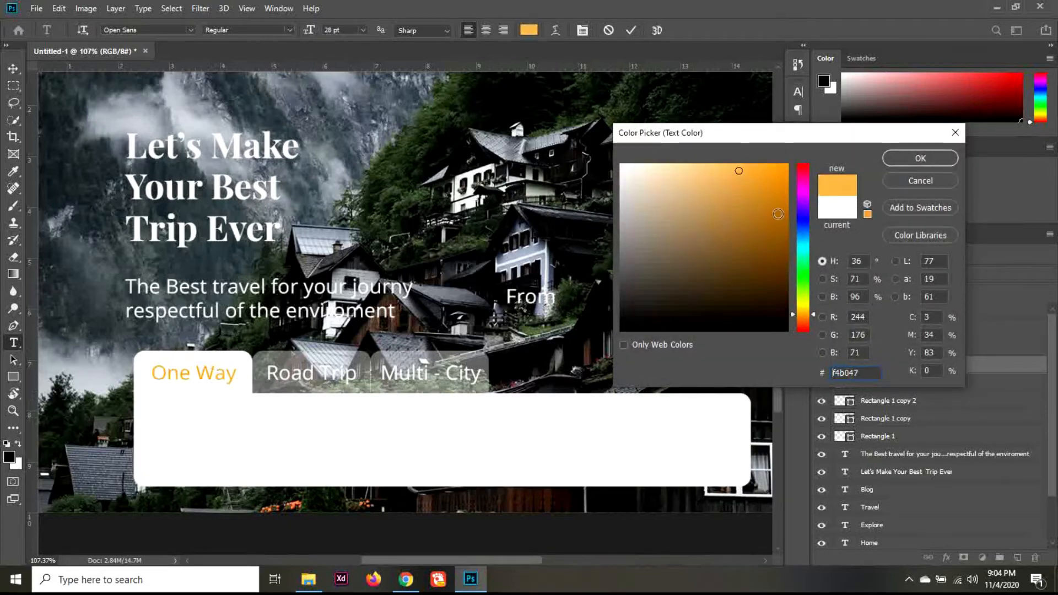
{"action": "left_click", "coordinate": [790, 202]}
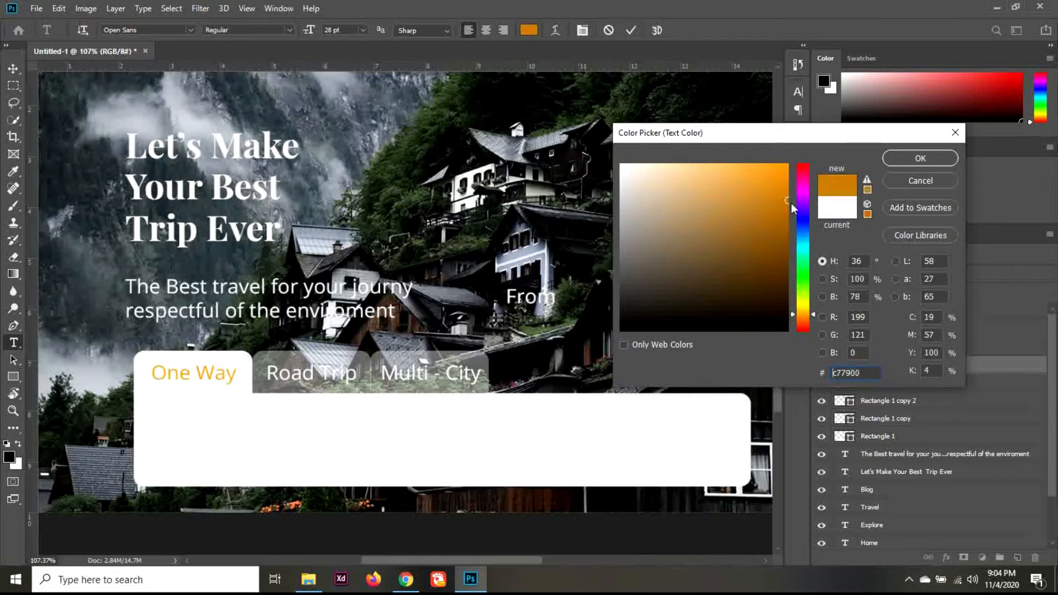
{"action": "left_click", "coordinate": [937, 159]}
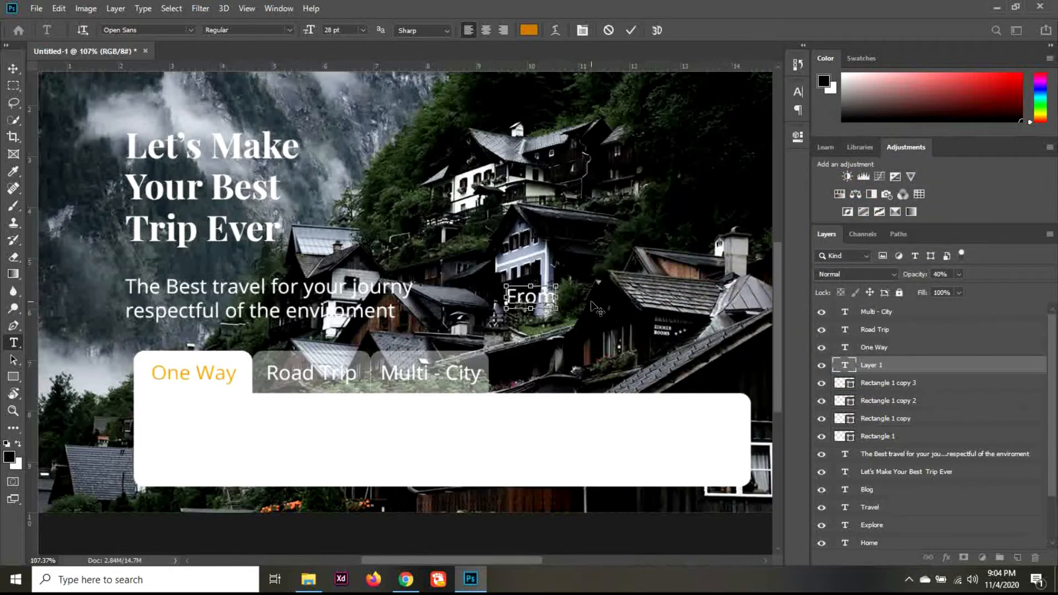
{"action": "left_click", "coordinate": [529, 29]}
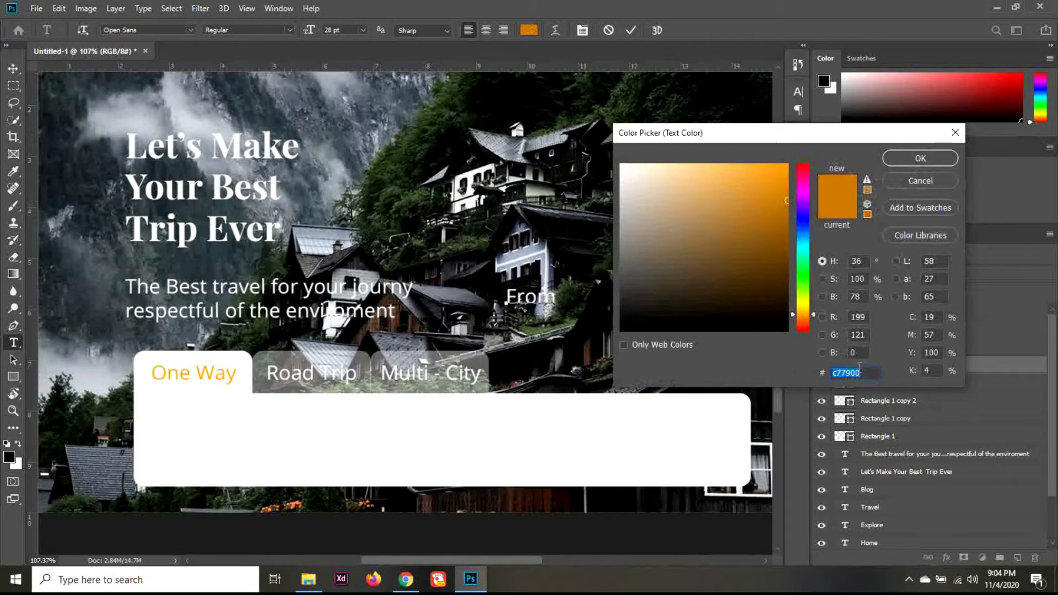
{"action": "left_click", "coordinate": [947, 154]}
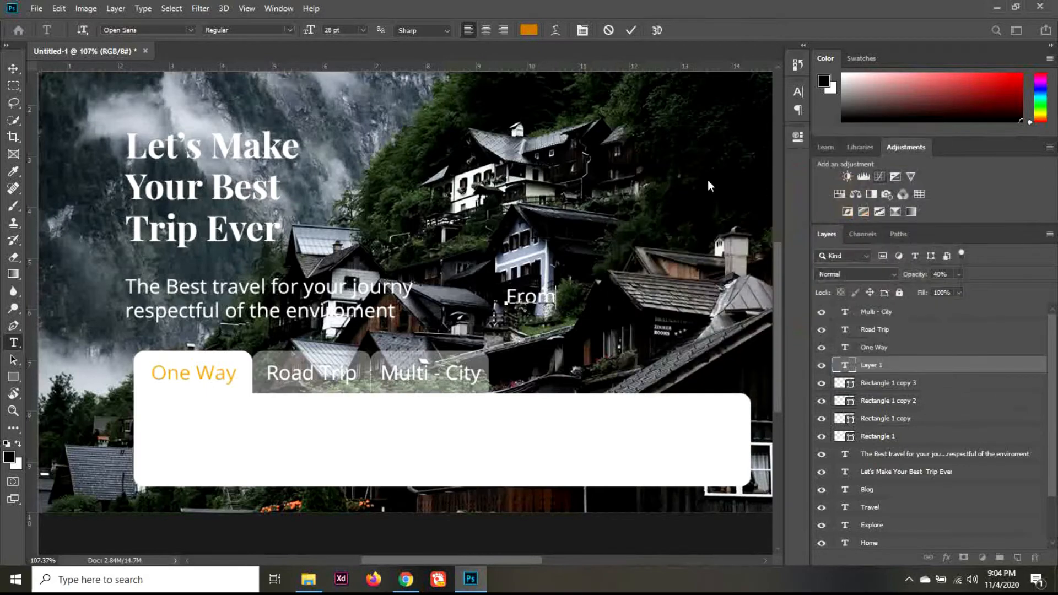
Select all of the "From" text and set its color to dark orange, c77900.
{"action": "key", "text": "ctrl+a"}
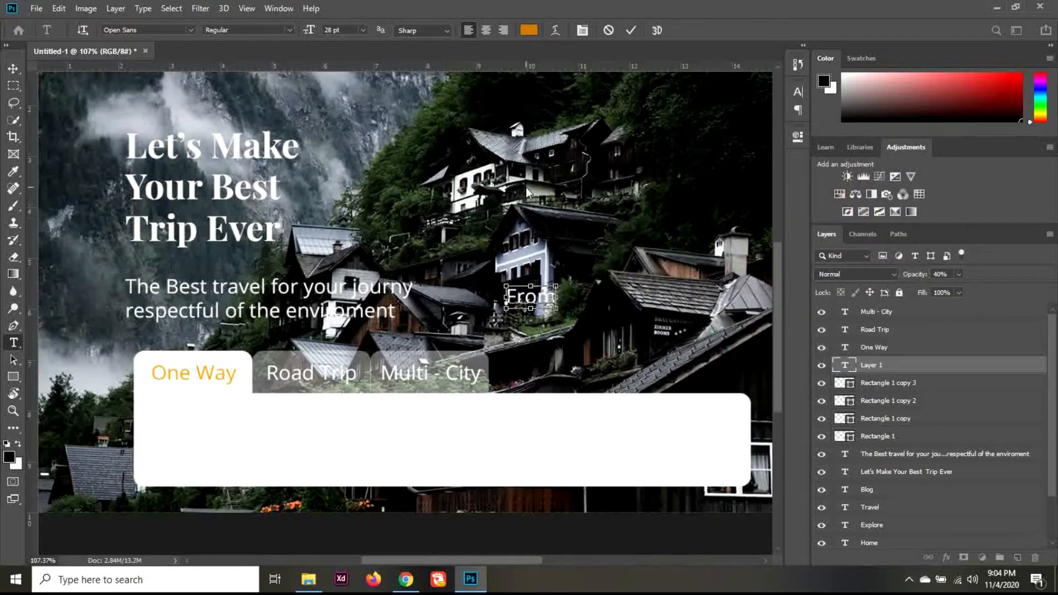
{"action": "left_click", "coordinate": [528, 31]}
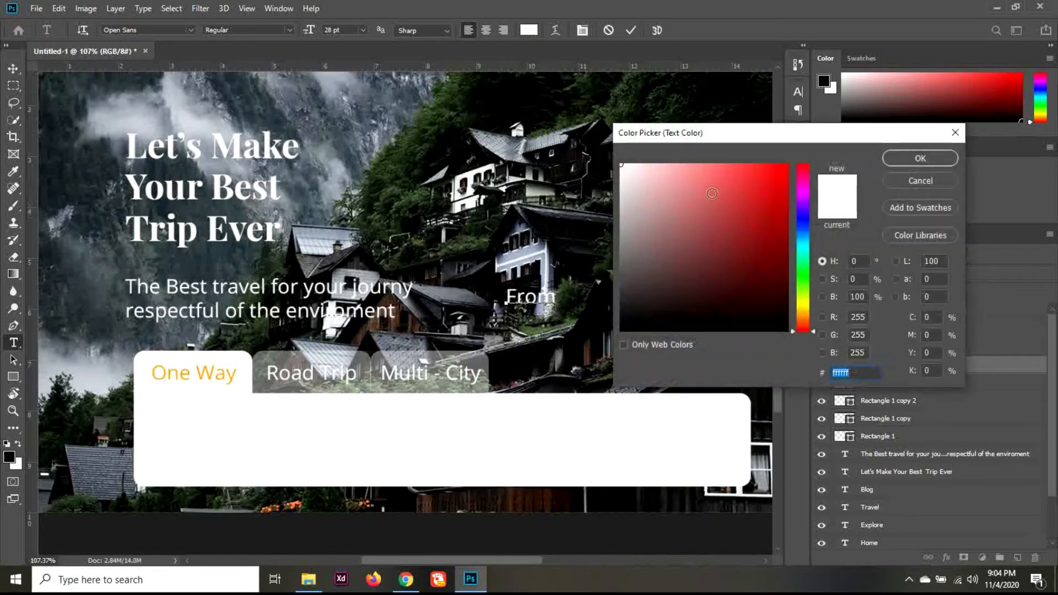
{"action": "type", "text": "c77900"}
{"action": "key", "text": "Return"}
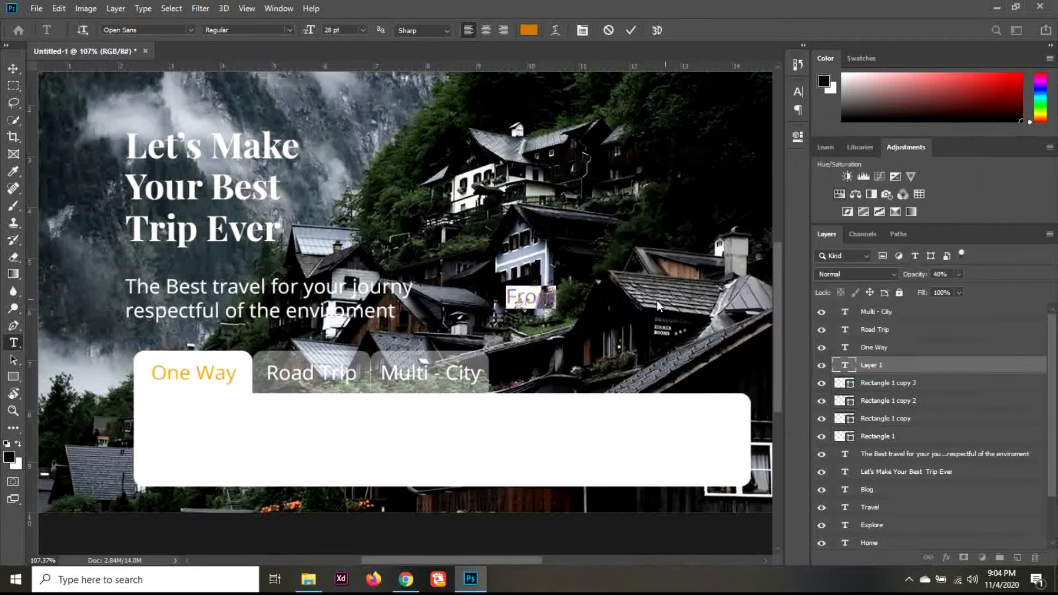
Move the "From" label into the upper-left area of the large white box and set its font size to 19 pt.
{"action": "left_click", "coordinate": [14, 69]}
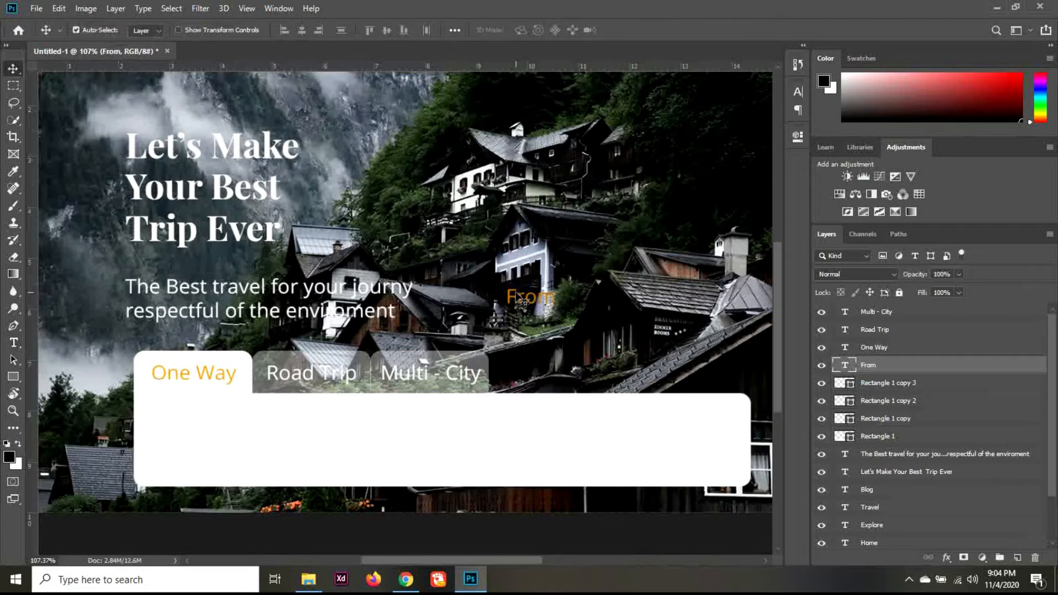
{"action": "left_click_drag", "start_coordinate": [520, 302], "coordinate": [179, 426]}
{"action": "double_click", "coordinate": [212, 433]}
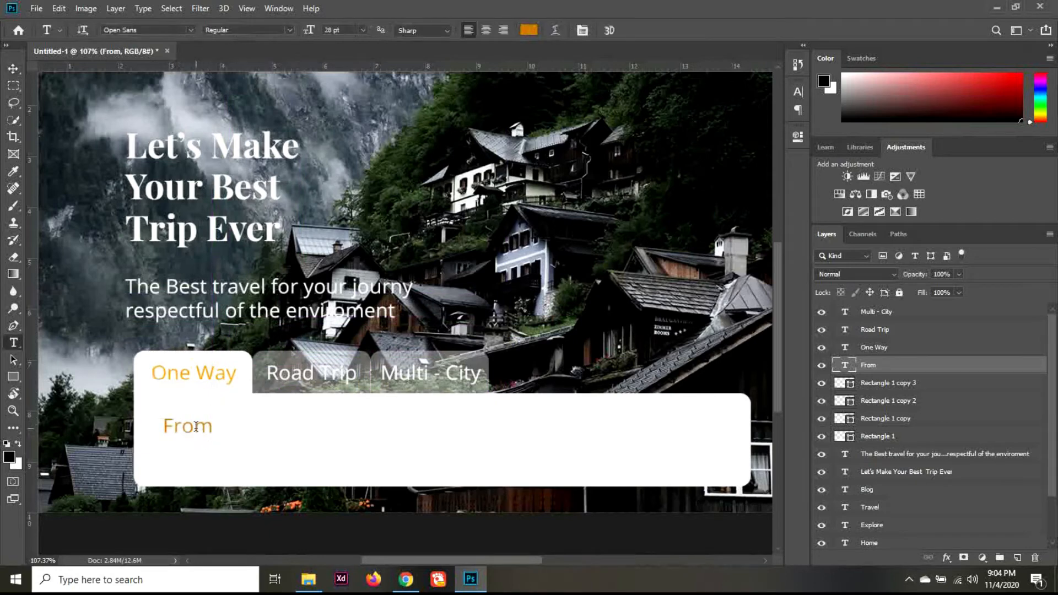
{"action": "left_click", "coordinate": [340, 28]}
{"action": "scroll", "coordinate": [340, 29], "scroll_direction": "down", "scroll_amount": 8}
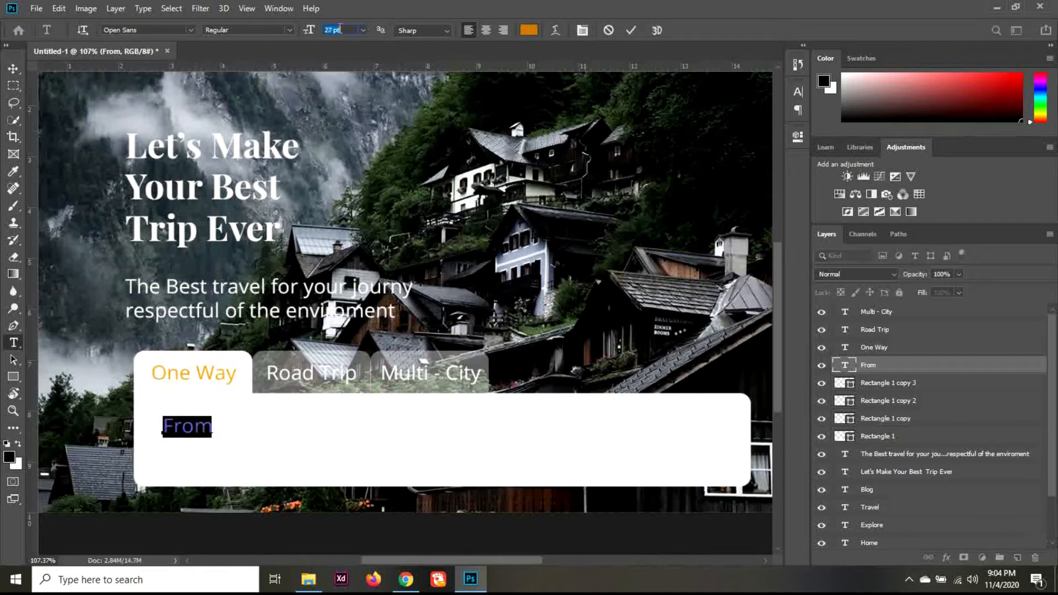
{"action": "scroll", "coordinate": [341, 28], "scroll_direction": "down", "scroll_amount": 1}
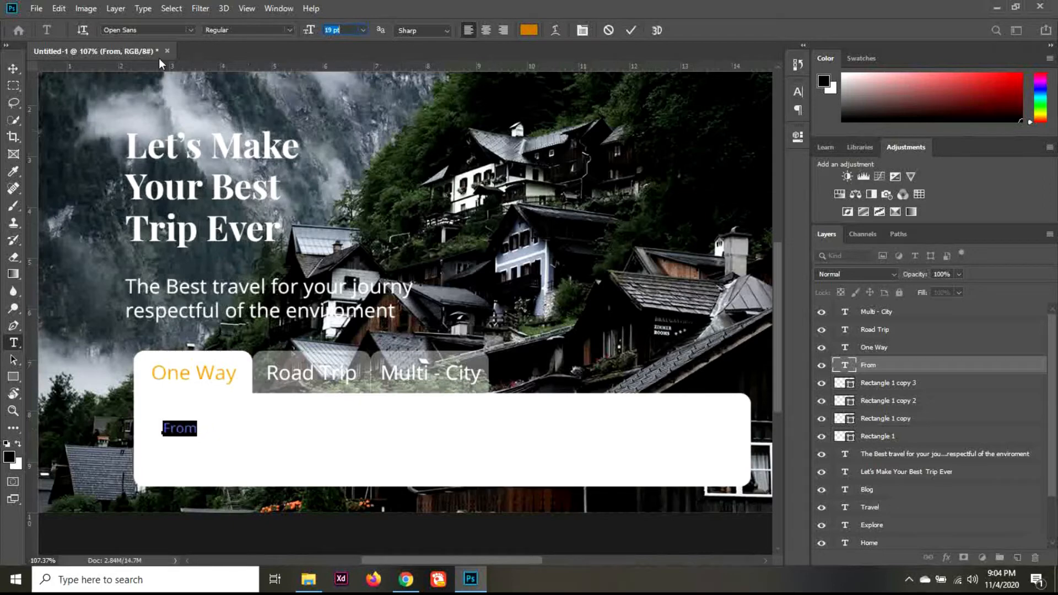
{"action": "left_click", "coordinate": [13, 69]}
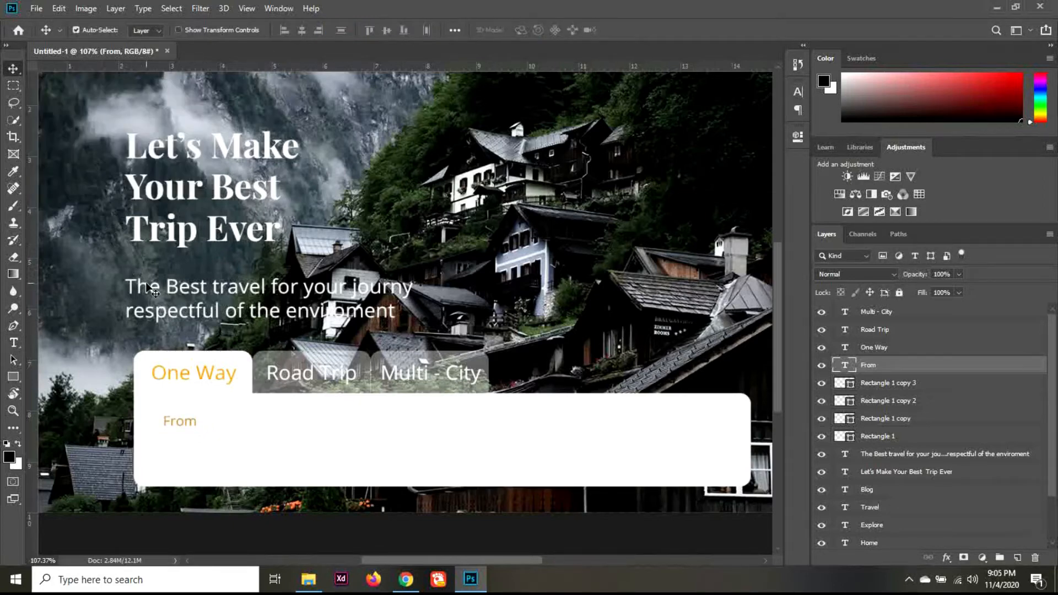
Select all of the "From" label's text and set its font style to SemiBold.
{"action": "key", "text": "t"}
{"action": "left_click", "coordinate": [179, 422]}
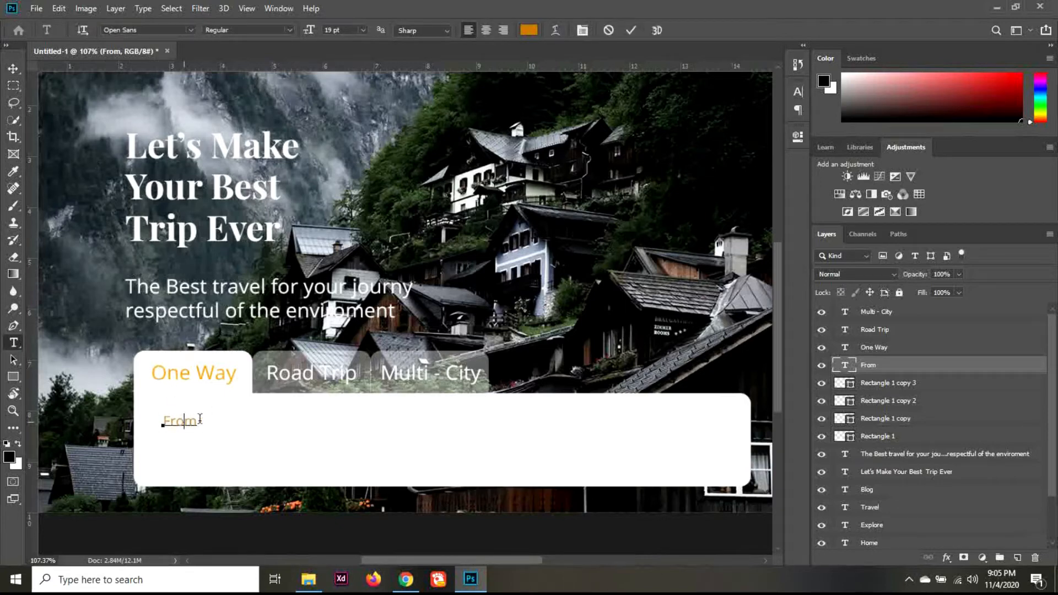
{"action": "key", "text": "ctrl+a"}
{"action": "key", "text": "Down"}
{"action": "key", "text": "Down"}
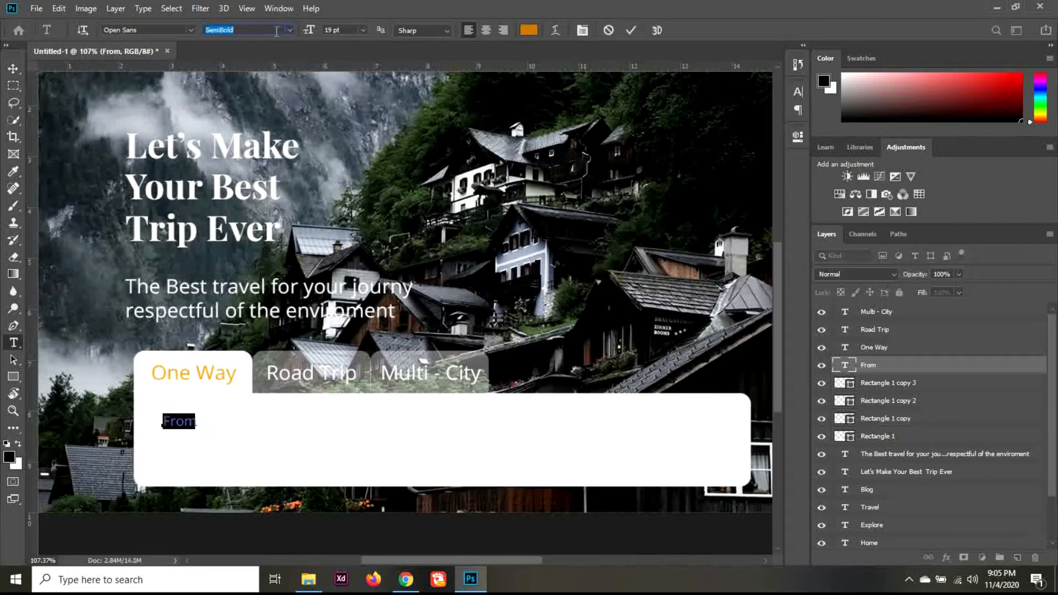
{"action": "left_click", "coordinate": [13, 69]}
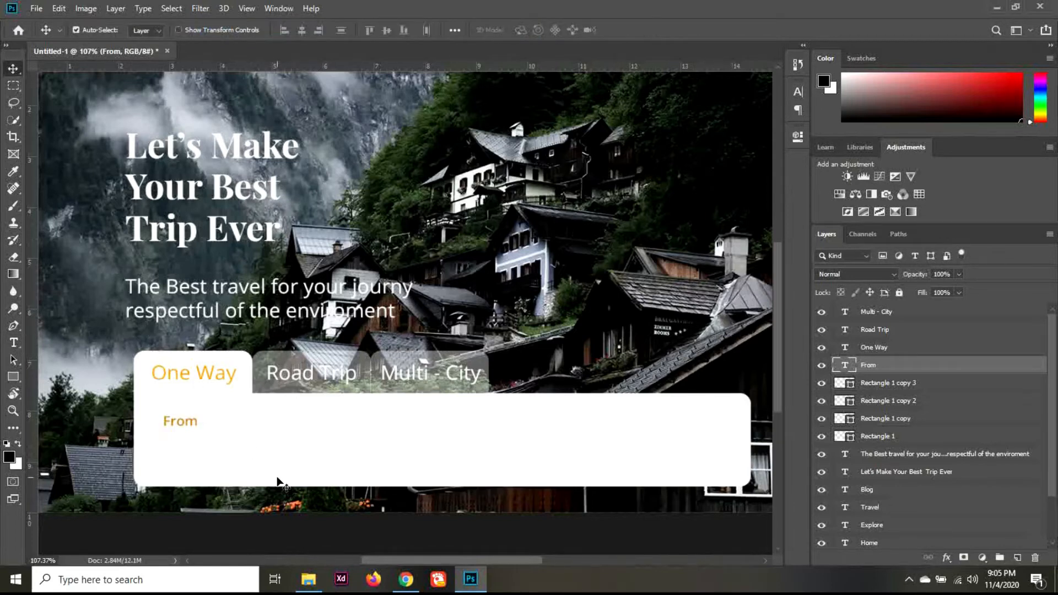
Duplicate the "From" label and shift the copy horizontally to the middle of the white box.
{"action": "key", "text": "ctrl+j"}
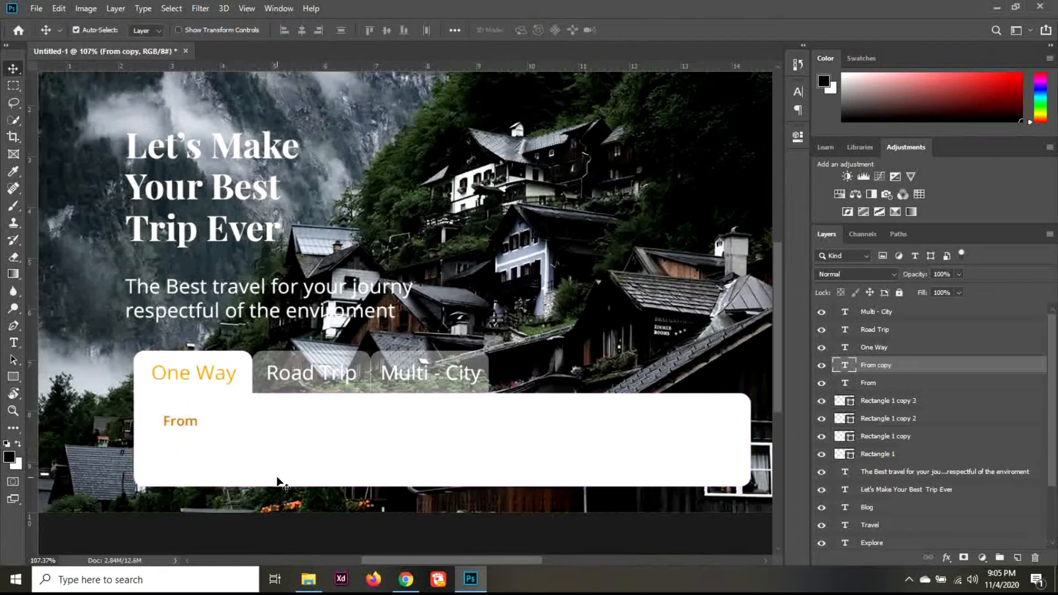
{"action": "key", "text": "shift+Right"}
{"action": "key", "text": "shift+Right"}
{"action": "key", "text": "shift+Right"}
{"action": "key", "text": "shift+Right"}
{"action": "key", "text": "shift+Right"}
{"action": "key", "text": "shift+Right"}
{"action": "key", "text": "shift+Right"}
{"action": "key", "text": "shift+Right"}
{"action": "key", "text": "shift+Right"}
{"action": "key", "text": "shift+Right"}
{"action": "key", "text": "shift+Right"}
{"action": "key", "text": "shift+Right"}
{"action": "key", "text": "shift+Right"}
{"action": "key", "text": "shift+Right"}
{"action": "key", "text": "shift+Right"}
{"action": "key", "text": "shift+Right"}
{"action": "key", "text": "shift+Right"}
{"action": "key", "text": "shift+Right"}
{"action": "key", "text": "shift+Right"}
{"action": "key", "text": "shift+Right"}
{"action": "key", "text": "shift+Right"}
{"action": "key", "text": "shift+Right"}
{"action": "key", "text": "shift+Right"}
{"action": "key", "text": "shift+Right"}
{"action": "key", "text": "shift+Right"}
{"action": "key", "text": "shift+Right"}
{"action": "key", "text": "shift+Right"}
{"action": "key", "text": "shift+Right"}
{"action": "key", "text": "shift+Right"}
{"action": "key", "text": "shift+Right"}
{"action": "key", "text": "shift+Right"}
{"action": "key", "text": "shift+Right"}
{"action": "key", "text": "shift+Right"}
{"action": "key", "text": "shift+Right"}
{"action": "key", "text": "shift+Right"}
{"action": "key", "text": "shift+Right"}
{"action": "key", "text": "shift+Right"}
Replace the text of the copied label in the middle of the white box with "To".
{"action": "key", "text": "t"}
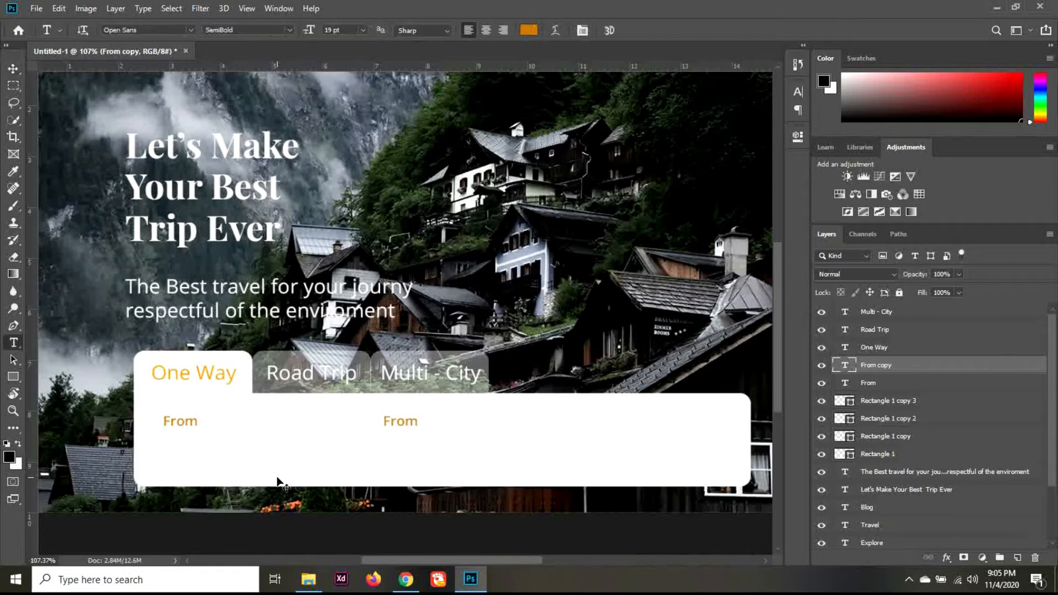
{"action": "double_click", "coordinate": [404, 420]}
{"action": "type", "text": "To"}
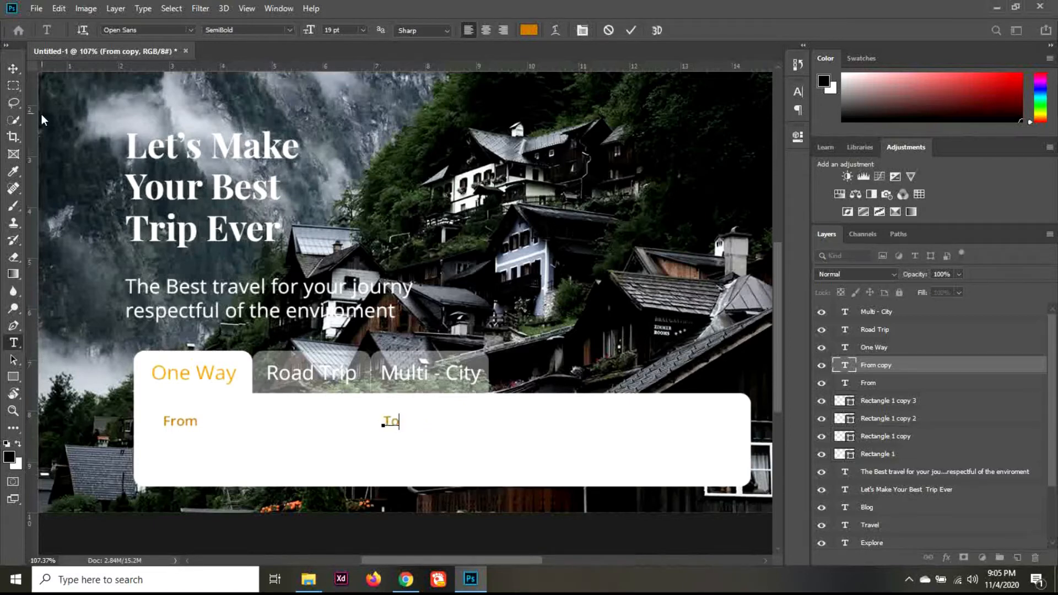
{"action": "key", "text": "ctrl+Return"}
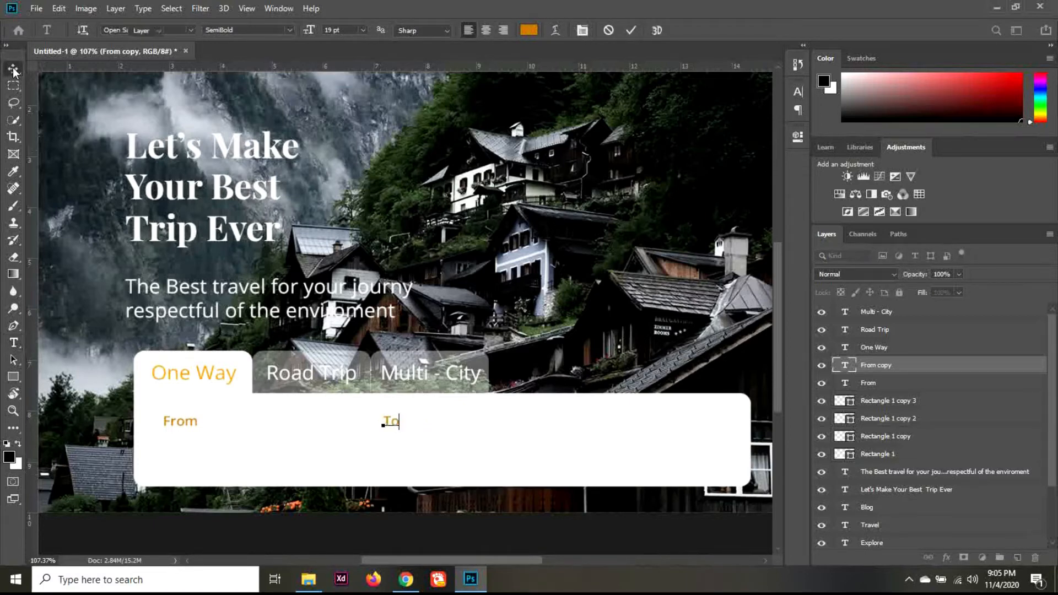
{"action": "key", "text": "v"}
{"action": "key", "text": "ctrl"}
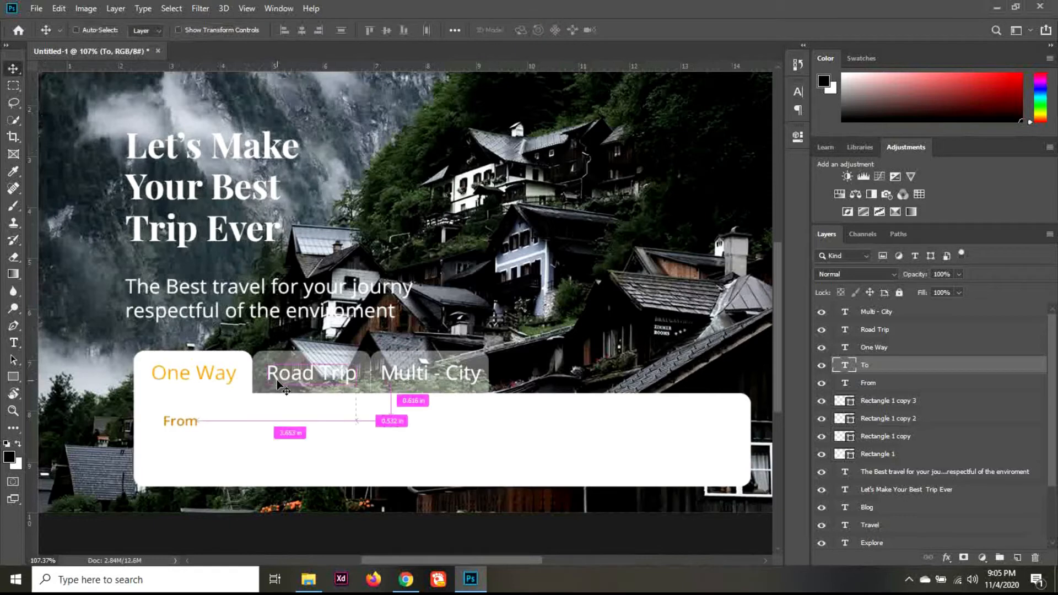
Duplicate the "To" label and shift the copy horizontally into the right part of the white box.
{"action": "key", "text": "ctrl+j"}
{"action": "key", "text": "shift+Right"}
{"action": "key", "text": "shift+Right"}
{"action": "key", "text": "shift+Right"}
{"action": "key", "text": "shift+Right"}
{"action": "key", "text": "shift+Right"}
{"action": "key", "text": "shift+Right"}
{"action": "key", "text": "shift+Right"}
{"action": "key", "text": "shift+Right"}
{"action": "key", "text": "shift+Right"}
{"action": "key", "text": "shift+Right"}
{"action": "key", "text": "shift+Right"}
{"action": "key", "text": "shift+Right"}
{"action": "key", "text": "shift+Right"}
{"action": "key", "text": "shift+Right"}
{"action": "key", "text": "shift+Right"}
{"action": "key", "text": "shift+Right"}
{"action": "key", "text": "shift+Right"}
{"action": "key", "text": "shift+Right"}
{"action": "key", "text": "shift+Right"}
{"action": "key", "text": "shift+Right"}
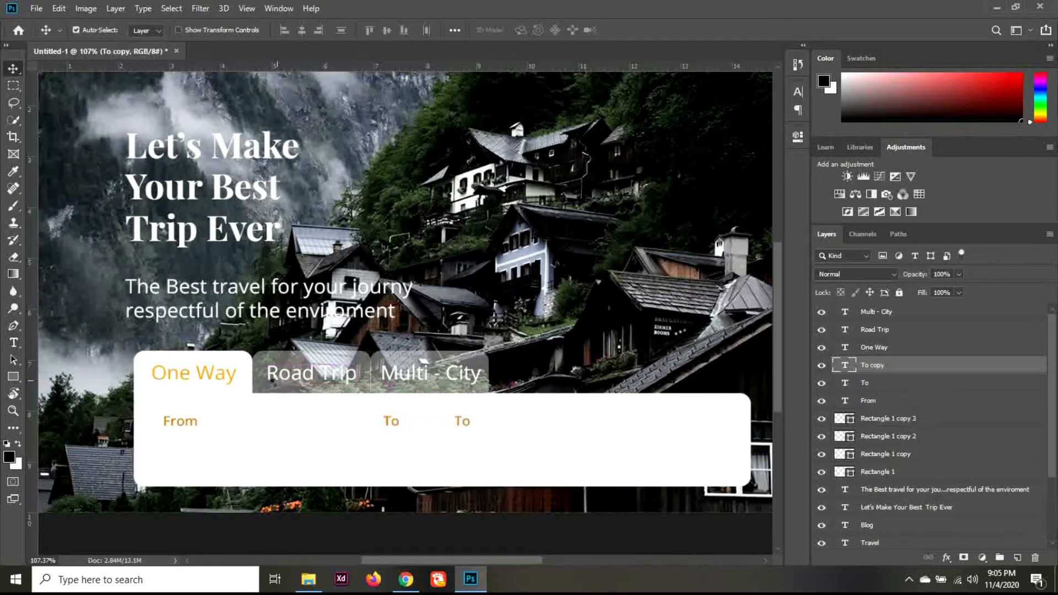
{"action": "key", "text": "shift+Right"}
{"action": "key", "text": "shift+Right"}
{"action": "key", "text": "shift+Right"}
{"action": "key", "text": "shift+Right"}
{"action": "key", "text": "shift+Right"}
{"action": "key", "text": "shift+Right"}
{"action": "key", "text": "shift+Right"}
{"action": "key", "text": "shift+Right"}
Replace the text of the rightmost "To" label with "Expected Date".
{"action": "key", "text": "t"}
{"action": "left_click", "coordinate": [590, 422]}
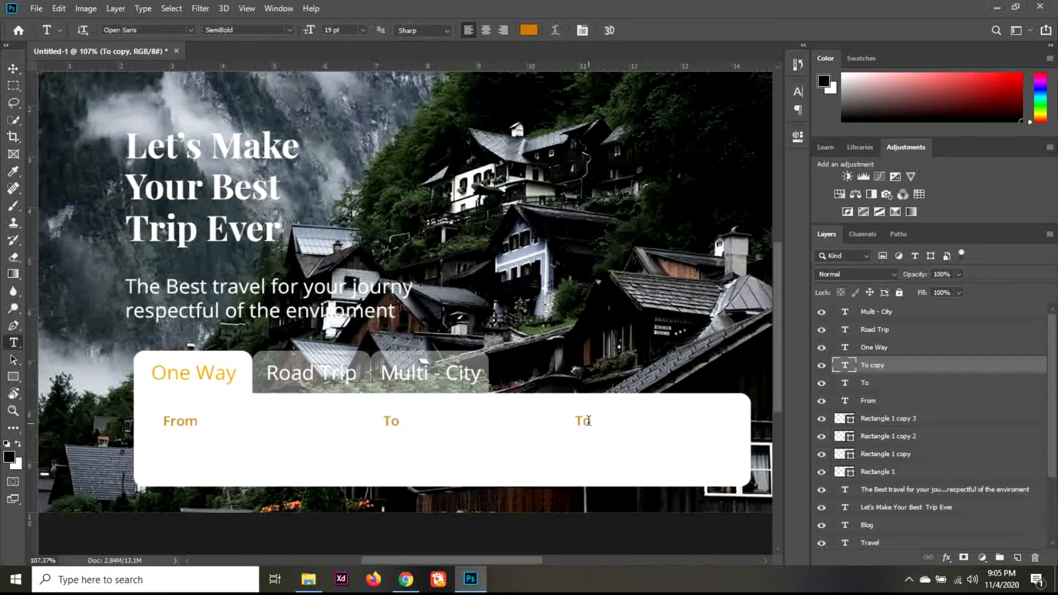
{"action": "key", "text": "ctrl+a"}
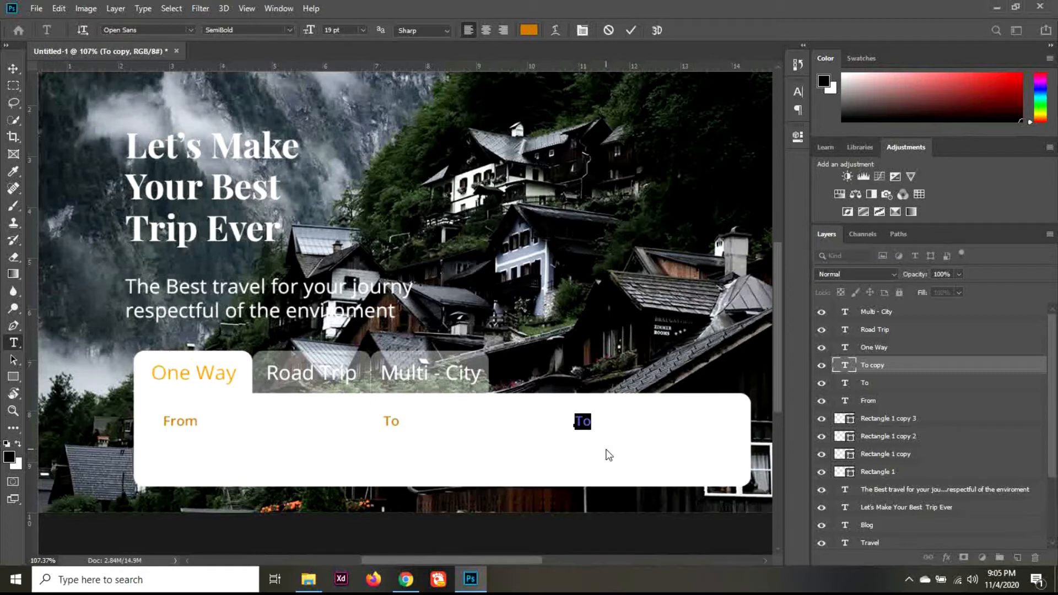
{"action": "type", "text": "Dep"}
{"action": "key", "text": "BackSpace"}
{"action": "type", "text": "pected Date"}
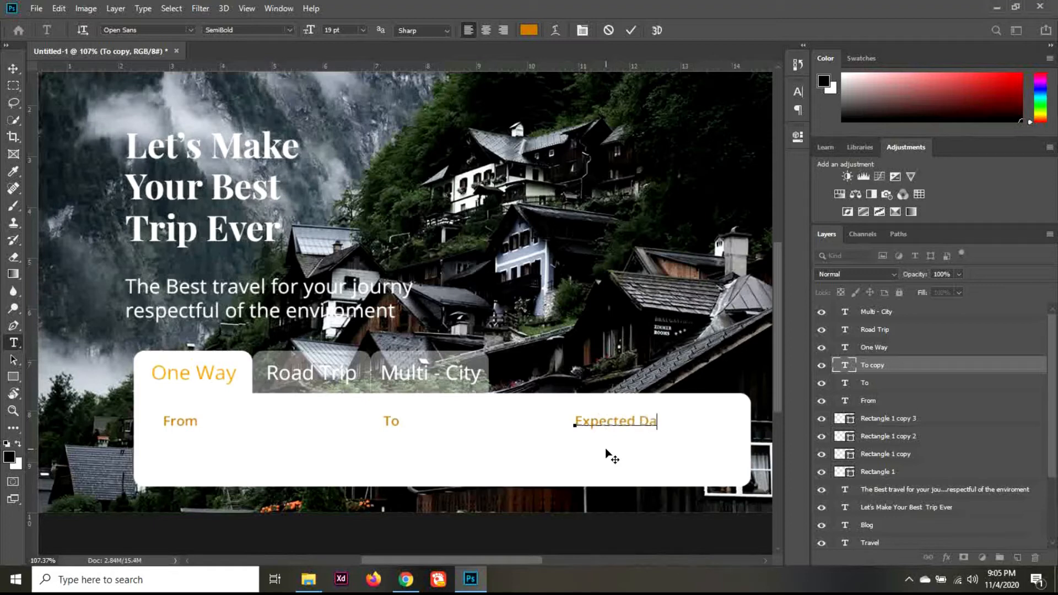
{"action": "left_click", "coordinate": [13, 68]}
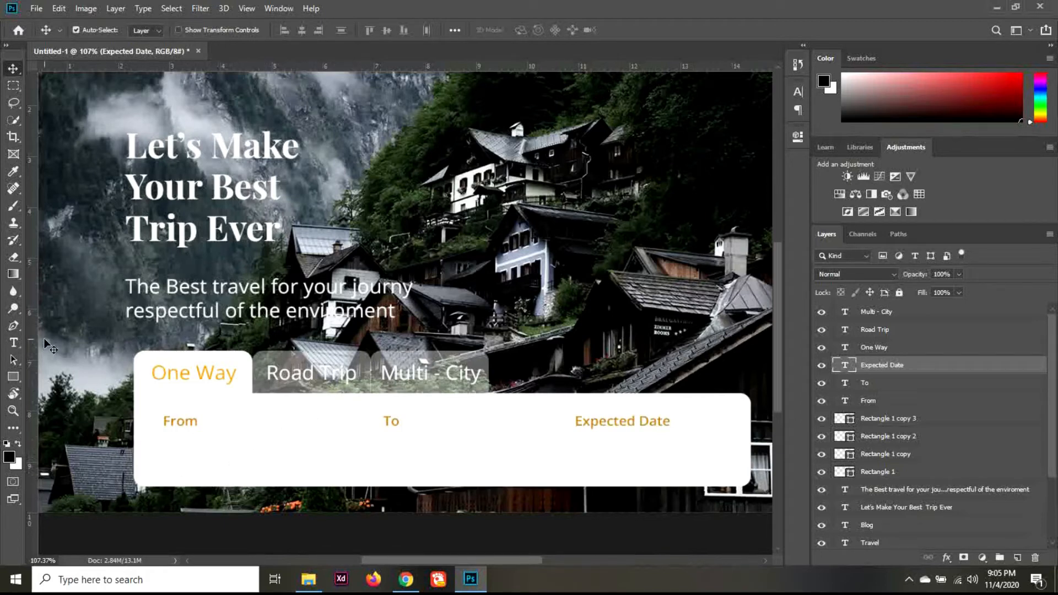
Draw a rectangle about 241 × 50 px on the photo above the white box and remove its fill.
{"action": "left_click", "coordinate": [18, 378]}
{"action": "left_click_drag", "start_coordinate": [394, 194], "coordinate": [563, 228]}
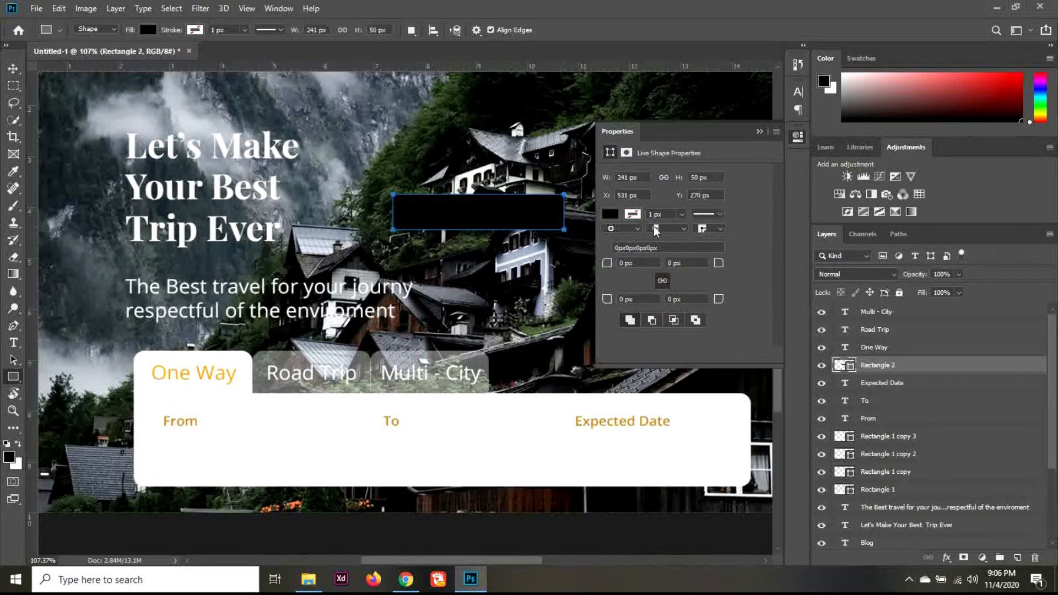
{"action": "left_click", "coordinate": [611, 215]}
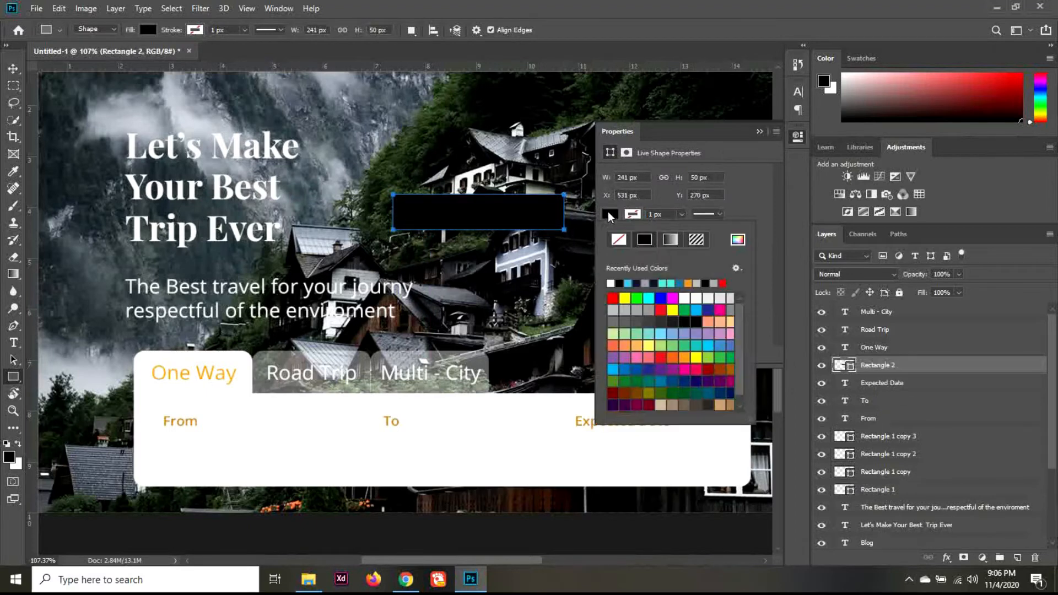
{"action": "left_click", "coordinate": [620, 241]}
Give the new rectangle a 3 px gray stroke.
{"action": "left_click", "coordinate": [656, 213]}
{"action": "left_click", "coordinate": [655, 214]}
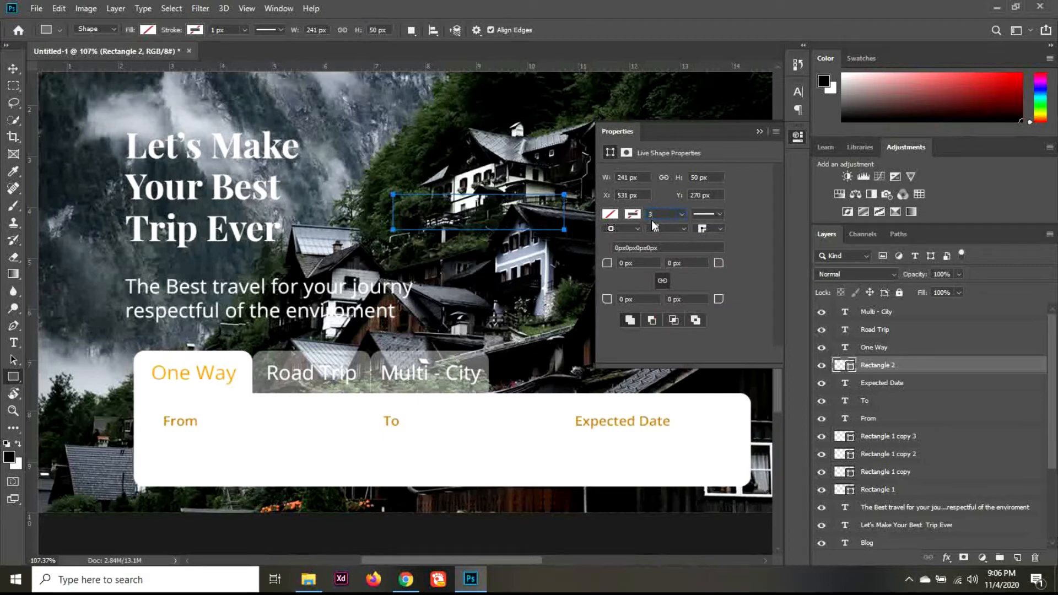
{"action": "key", "text": "Return"}
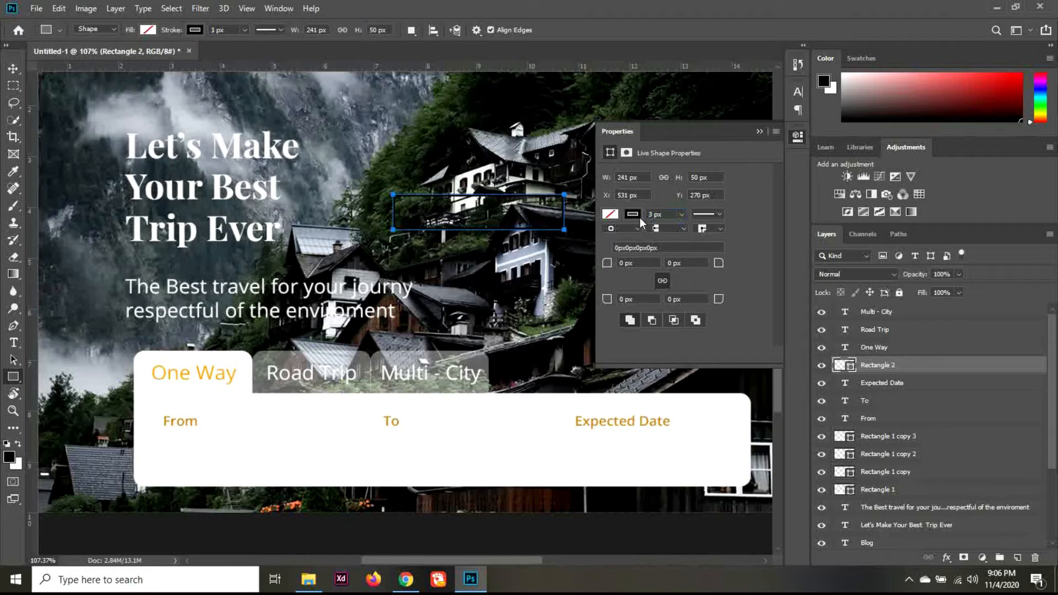
{"action": "left_click", "coordinate": [633, 215]}
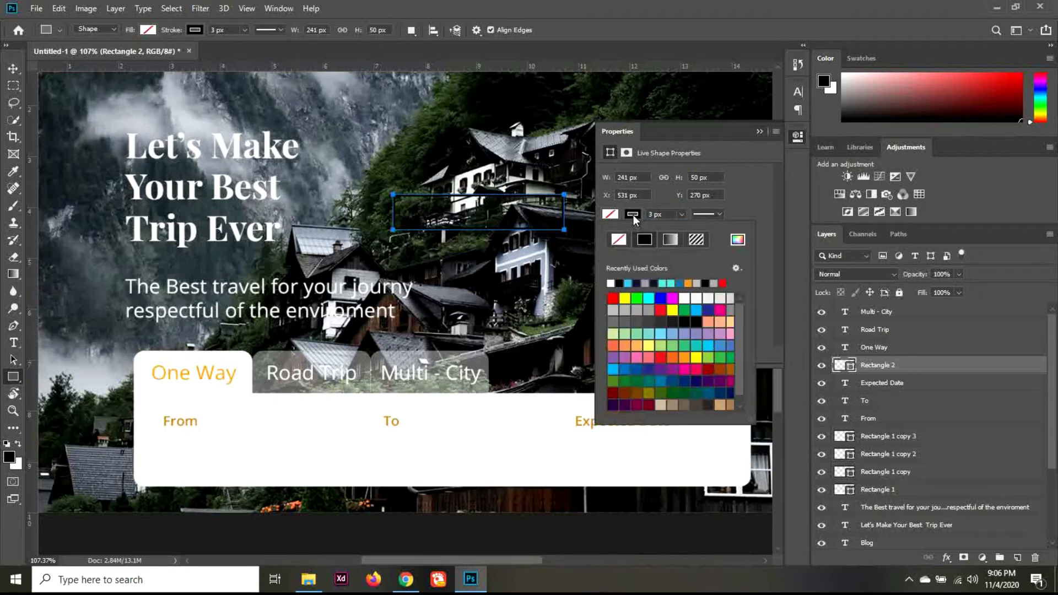
{"action": "left_click", "coordinate": [638, 309]}
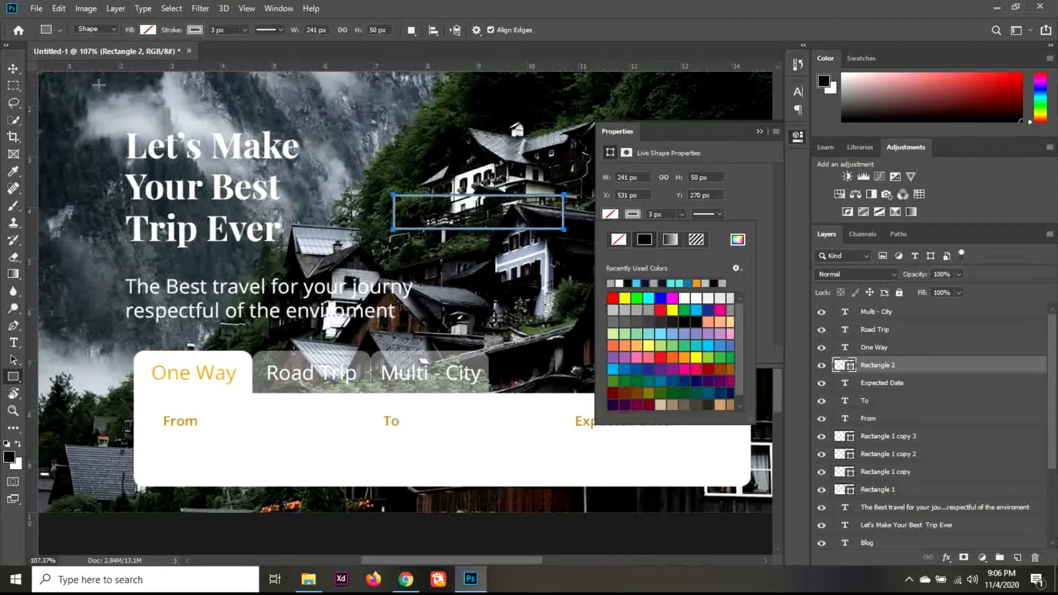
Move the outlined rectangle down into the white box and align it under the "From" label, at about X 211 px, Y 610 px.
{"action": "left_click", "coordinate": [14, 68]}
{"action": "key", "text": "shift+Down"}
{"action": "key", "text": "shift+Down"}
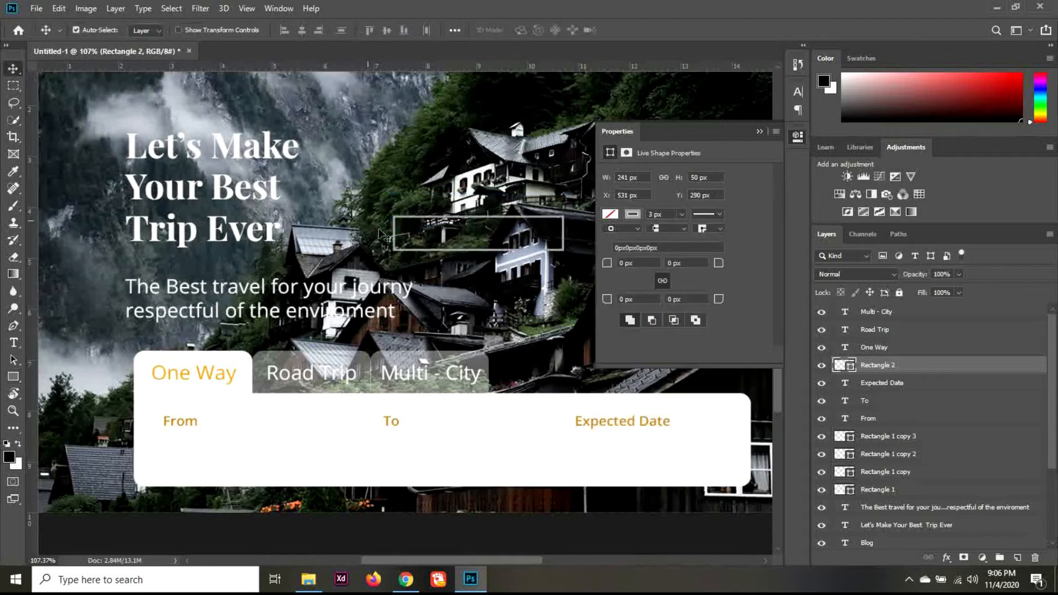
{"action": "key", "text": "shift+Down"}
{"action": "key", "text": "shift+Down"}
{"action": "key", "text": "shift+Down"}
{"action": "key", "text": "shift+Down"}
{"action": "key", "text": "shift+Down"}
{"action": "key", "text": "shift+Down"}
{"action": "key", "text": "shift+Down"}
{"action": "key", "text": "shift+Down"}
{"action": "key", "text": "shift+Down"}
{"action": "key", "text": "shift+Down"}
{"action": "key", "text": "shift+Down"}
{"action": "key", "text": "shift+Down"}
{"action": "key", "text": "shift+Down"}
{"action": "key", "text": "shift+Down"}
{"action": "key", "text": "shift+Down"}
{"action": "key", "text": "shift+Down"}
{"action": "key", "text": "shift+Down"}
{"action": "key", "text": "shift+Down"}
{"action": "key", "text": "shift+Down"}
{"action": "key", "text": "shift+Down"}
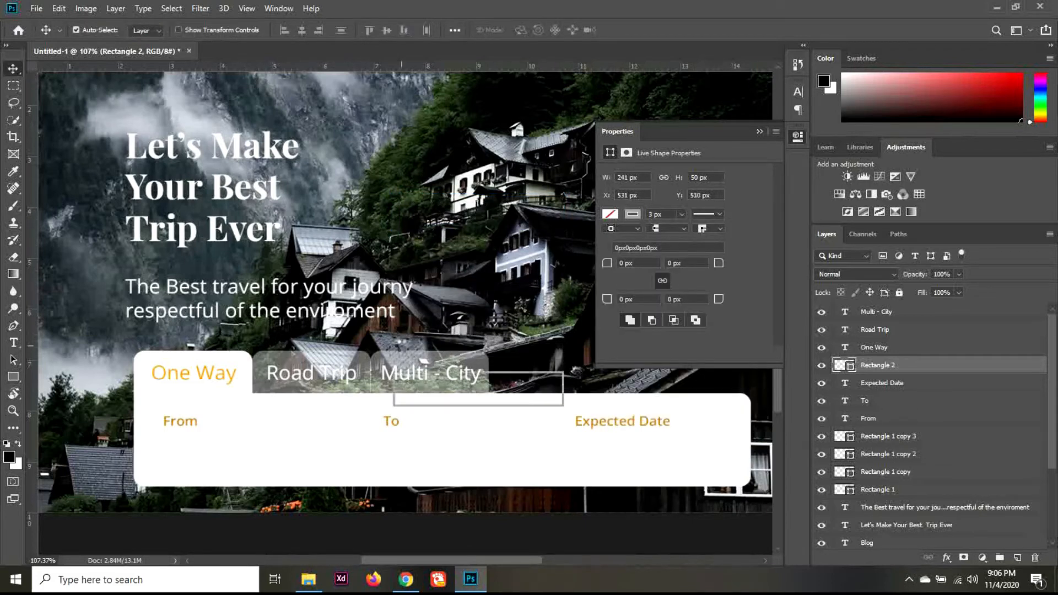
{"action": "key", "text": "shift+Down"}
{"action": "key", "text": "shift+Down"}
{"action": "key", "text": "shift+Down"}
{"action": "key", "text": "shift+Down"}
{"action": "key", "text": "shift+Down"}
{"action": "key", "text": "shift+Down"}
{"action": "key", "text": "shift+Down"}
{"action": "key", "text": "shift+Down"}
{"action": "key", "text": "shift+Down"}
{"action": "key", "text": "shift+Down"}
{"action": "key", "text": "shift+Left"}
{"action": "key", "text": "shift+Left"}
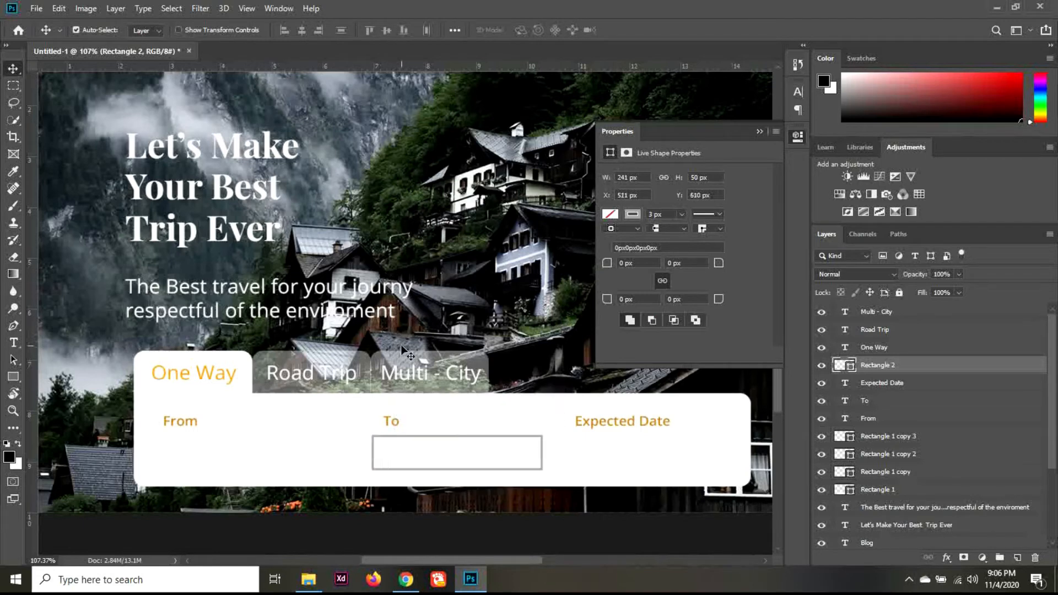
{"action": "key", "text": "shift+Left"}
{"action": "key", "text": "shift+Left"}
{"action": "key", "text": "shift+Left"}
{"action": "key", "text": "shift+Left"}
{"action": "key", "text": "shift+Left"}
{"action": "key", "text": "shift+Left"}
{"action": "key", "text": "shift+Left"}
{"action": "key", "text": "shift+Left"}
{"action": "key", "text": "shift+Left"}
{"action": "key", "text": "shift+Left"}
{"action": "key", "text": "shift+Left"}
{"action": "key", "text": "shift+Left"}
{"action": "key", "text": "shift+Left"}
{"action": "key", "text": "shift+Left"}
{"action": "key", "text": "shift+Left"}
{"action": "key", "text": "shift+Left"}
{"action": "key", "text": "shift+Left"}
{"action": "key", "text": "shift+Left"}
{"action": "key", "text": "shift+Left"}
{"action": "key", "text": "shift+Left"}
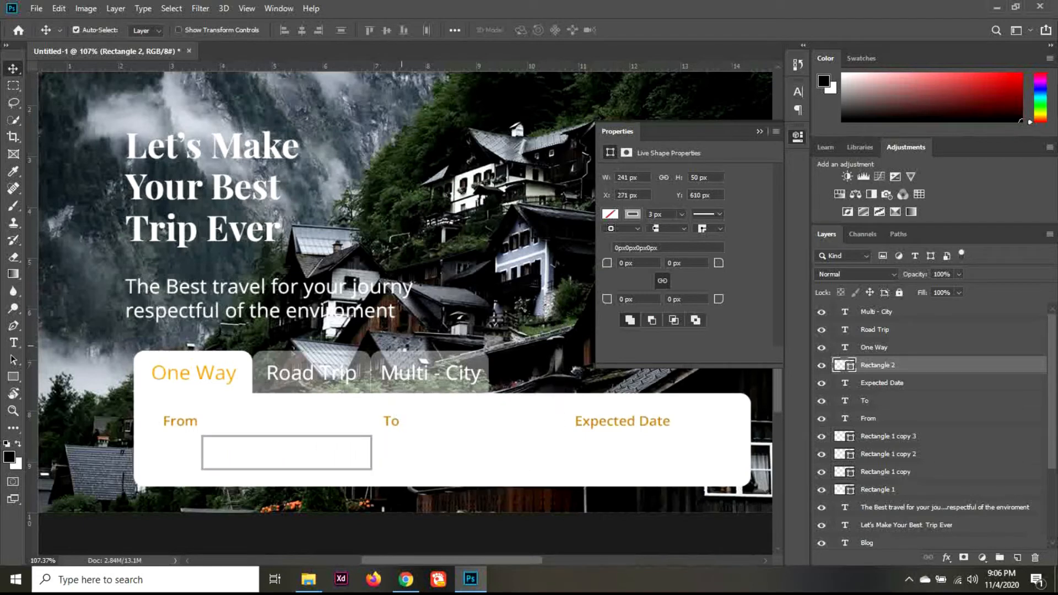
{"action": "key", "text": "shift+Left"}
{"action": "key", "text": "shift+Left"}
{"action": "key", "text": "shift+Left"}
{"action": "key", "text": "shift+Left"}
{"action": "key", "text": "shift+Left"}
{"action": "key", "text": "shift+Left"}
{"action": "key", "text": "shift+Left"}
{"action": "key", "text": "shift+Left"}
{"action": "key", "text": "shift+Left"}
{"action": "key", "text": "shift+Left"}
{"action": "key", "text": "shift+Right"}
{"action": "key", "text": "shift+Right"}
{"action": "key", "text": "shift+Right"}
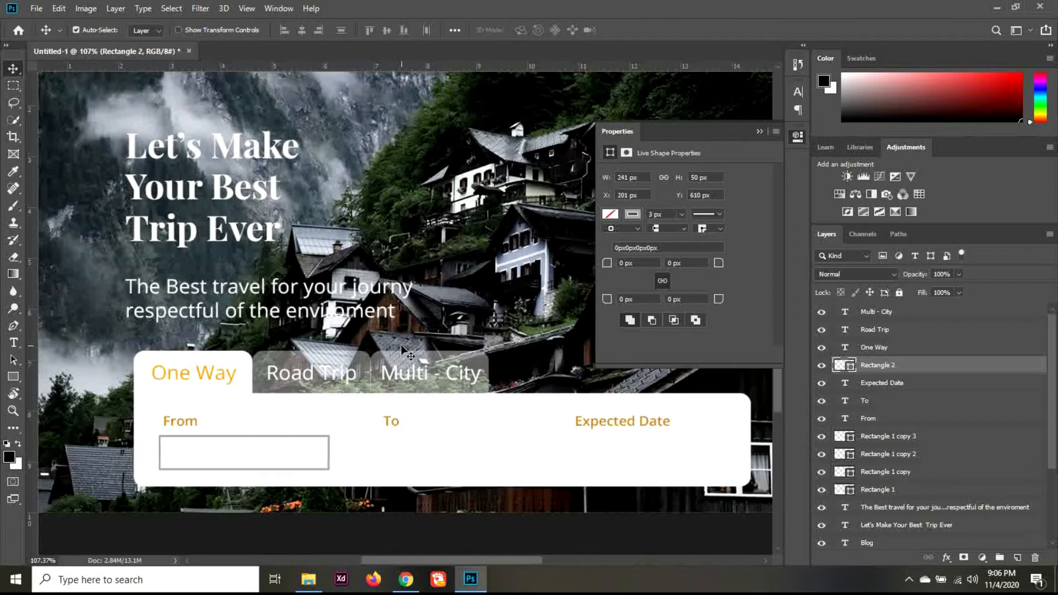
{"action": "key", "text": "shift+Right"}
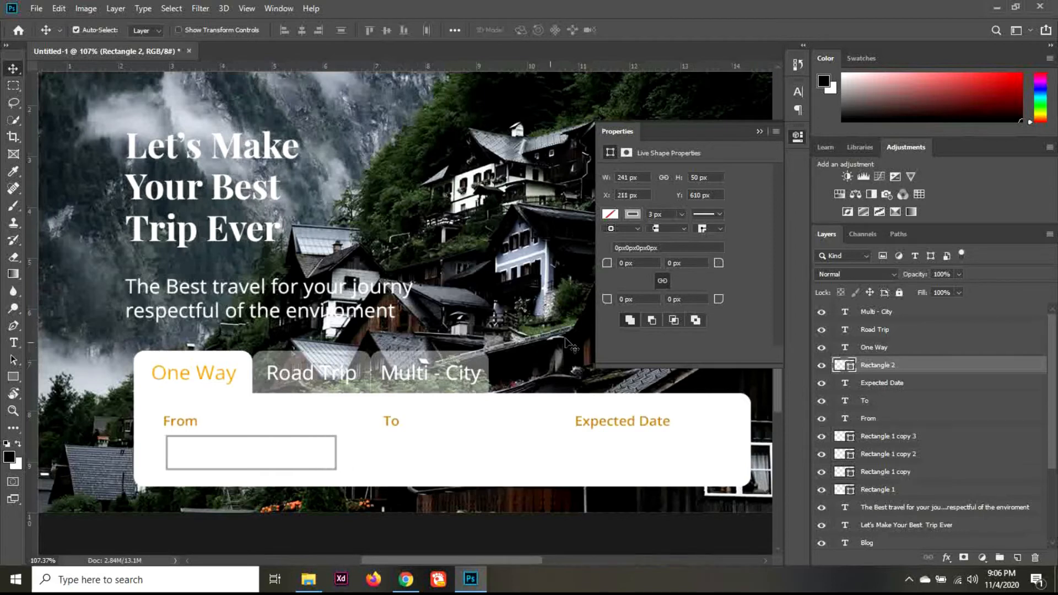
Round all four corners of the "From" input field to 15 px.
{"action": "left_click", "coordinate": [640, 264]}
{"action": "type", "text": "15"}
{"action": "key", "text": "Return"}
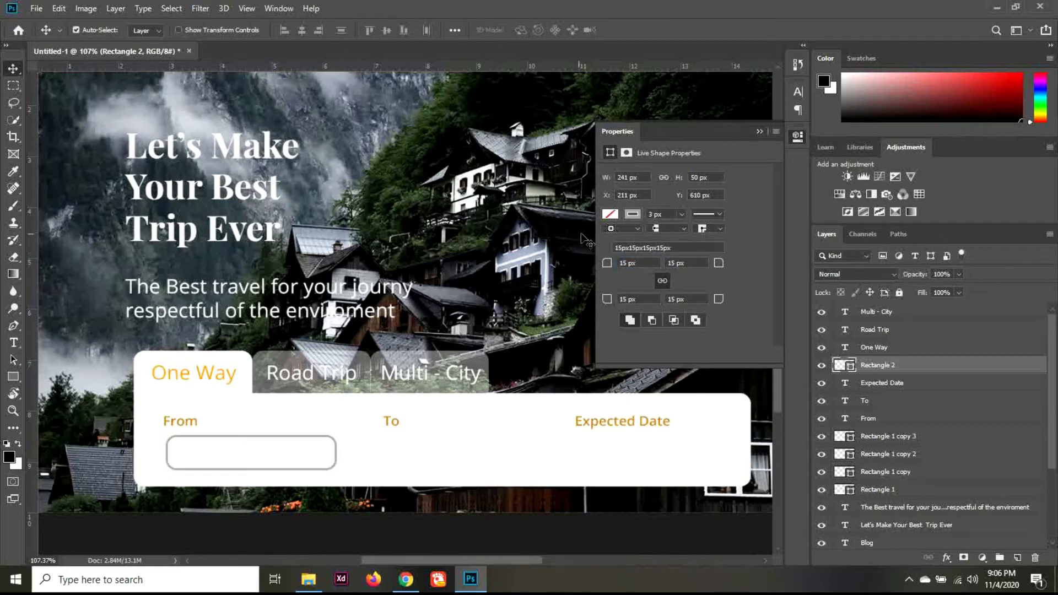
Change the "From" input field's stroke color to a light gray, about #d1d1d1.
{"action": "left_click", "coordinate": [640, 216]}
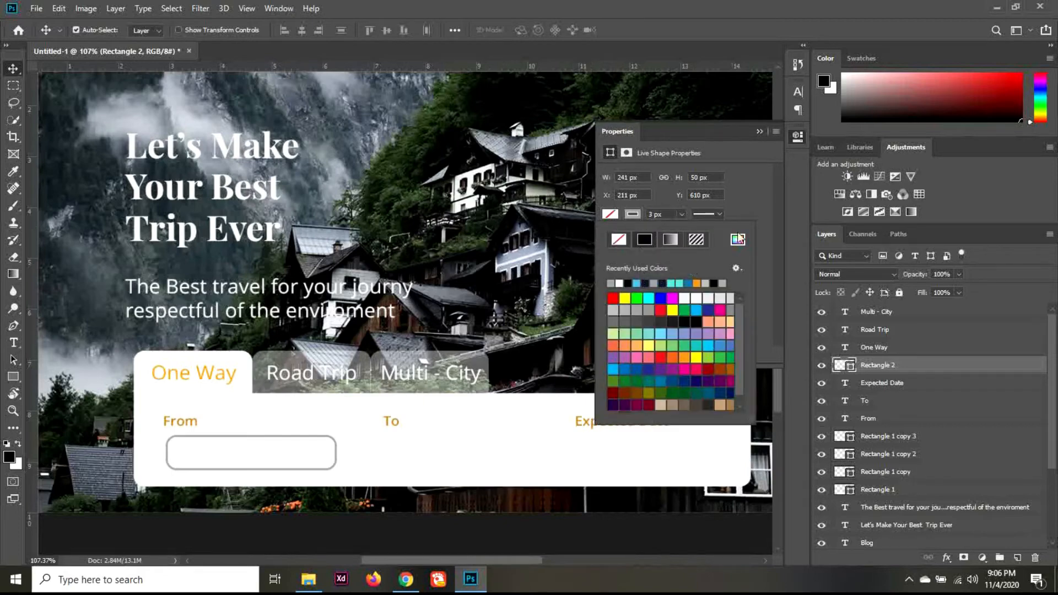
{"action": "left_click", "coordinate": [738, 239]}
{"action": "left_click", "coordinate": [620, 202]}
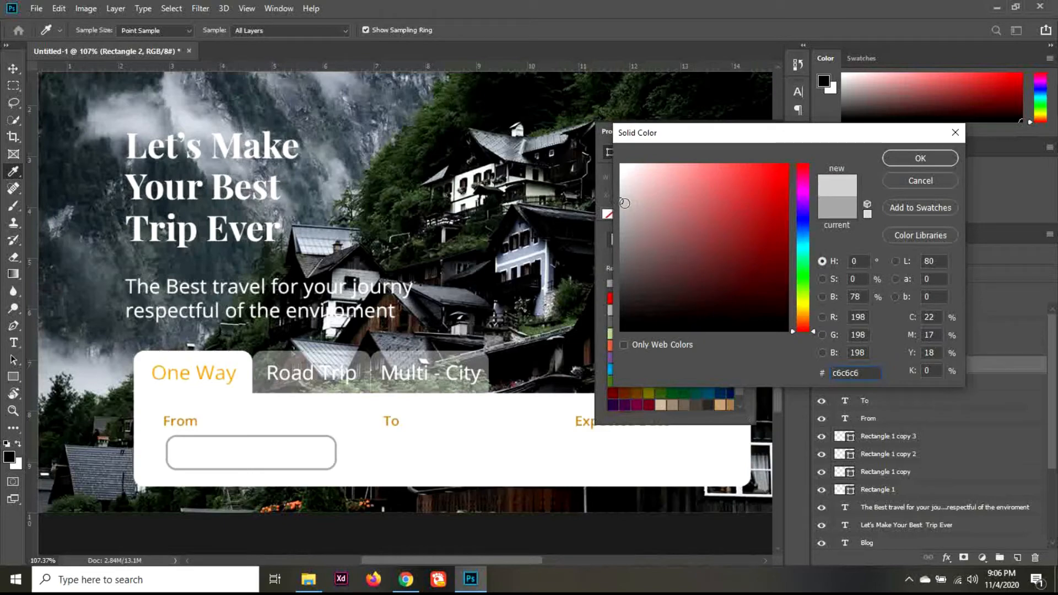
{"action": "left_click_drag", "start_coordinate": [620, 202], "coordinate": [621, 194]}
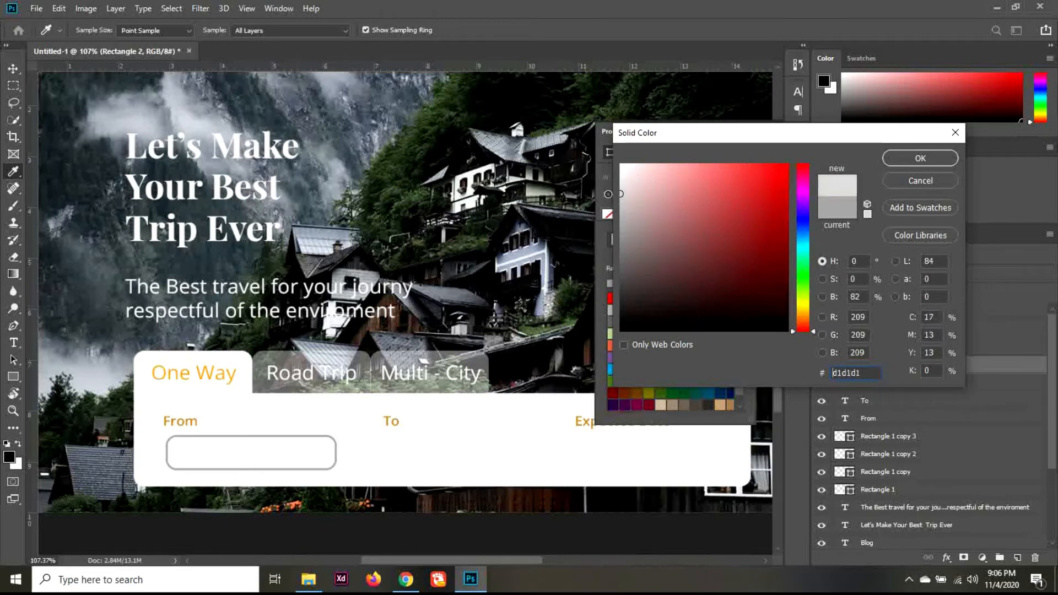
{"action": "left_click", "coordinate": [898, 158]}
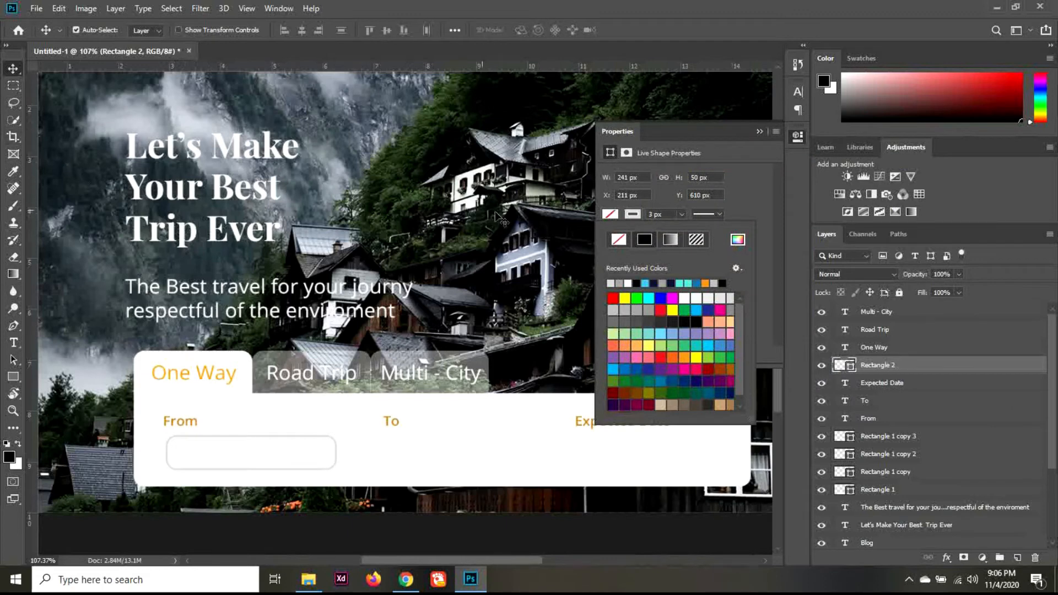
Set the "From" input field's stroke width to 1 px.
{"action": "left_click", "coordinate": [665, 214]}
{"action": "double_click", "coordinate": [665, 215]}
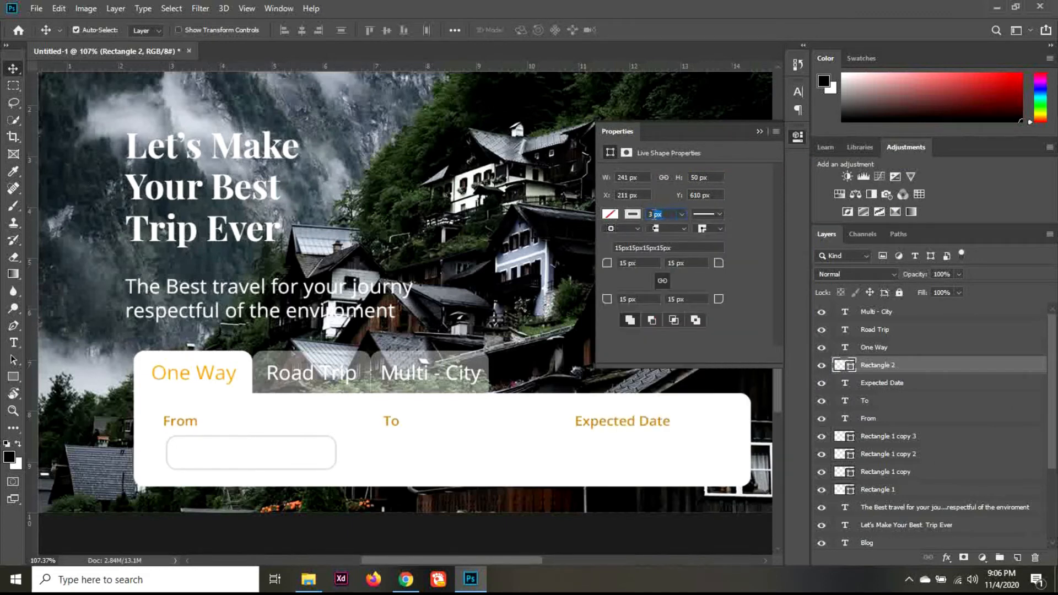
{"action": "key", "text": "Return"}
{"action": "double_click", "coordinate": [663, 215]}
{"action": "type", "text": "1"}
{"action": "key", "text": "Return"}
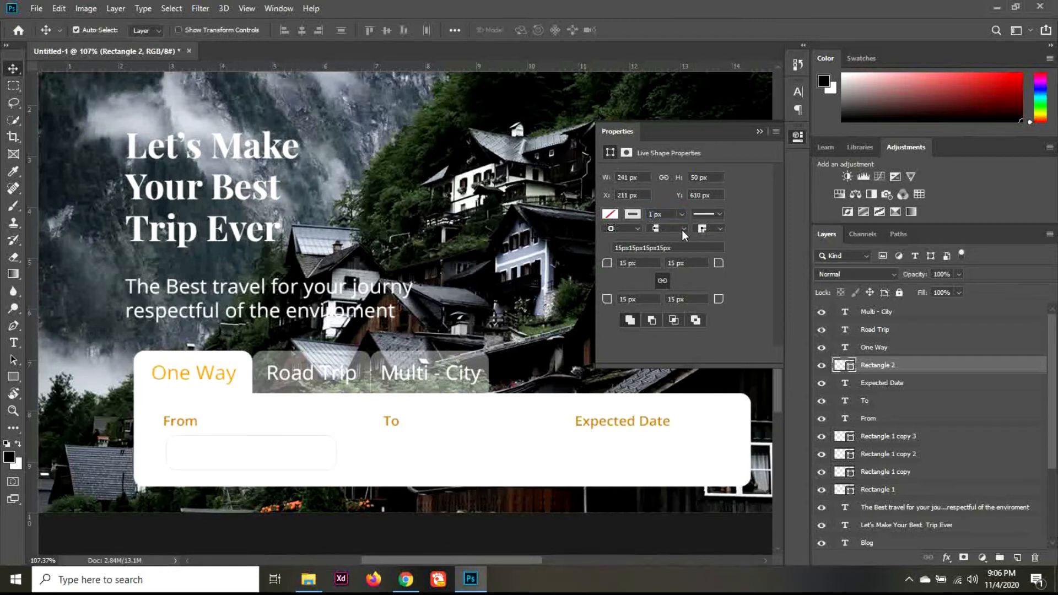
{"action": "left_click", "coordinate": [760, 132]}
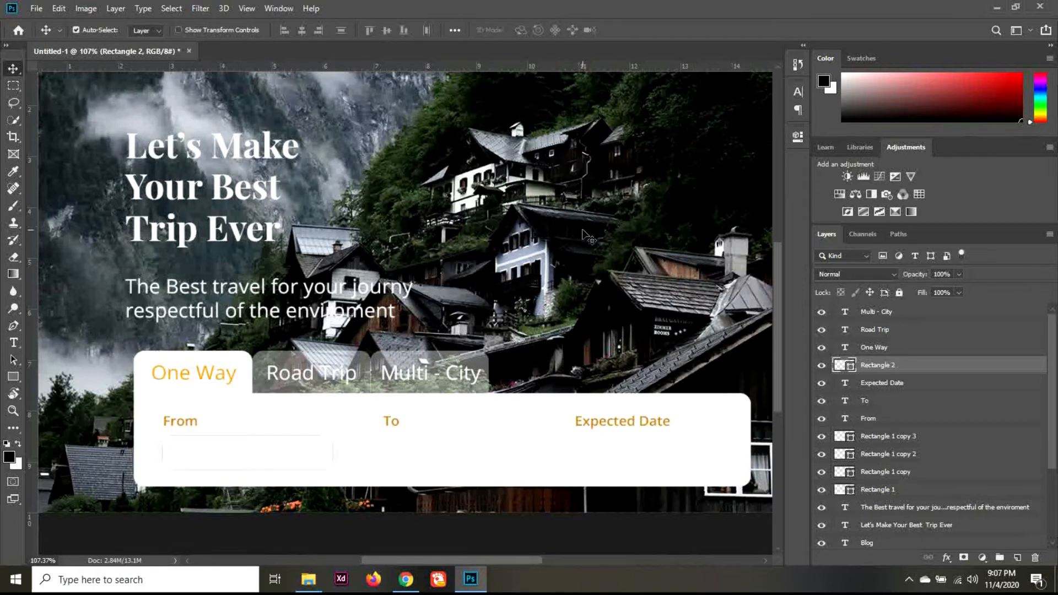
Duplicate the "From" input field and shift the copy horizontally until it lines up under the "To" label.
{"action": "scroll", "coordinate": [375, 468], "scroll_direction": "up", "scroll_amount": 1}
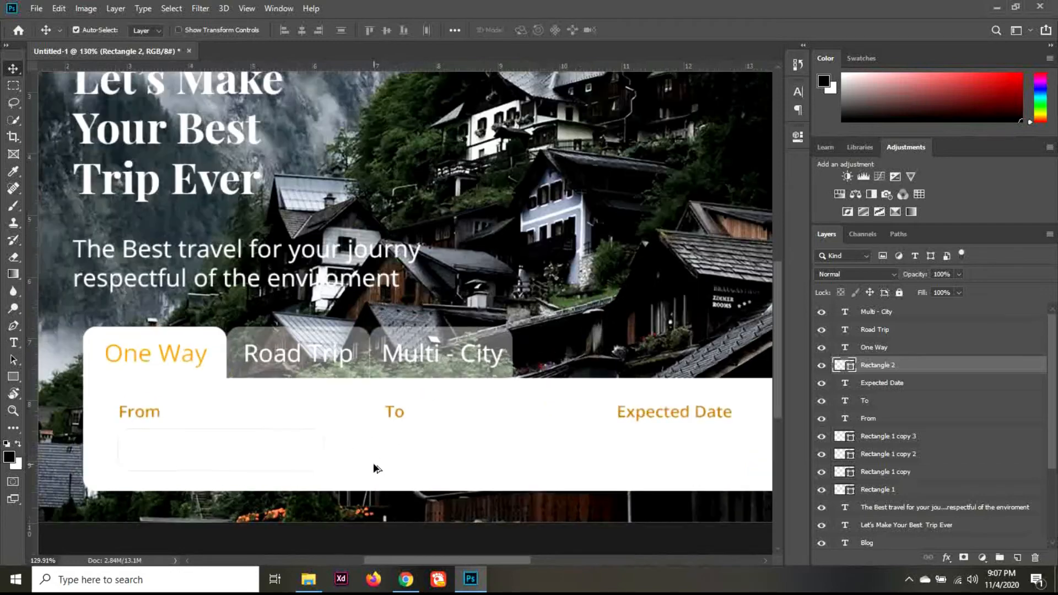
{"action": "scroll", "coordinate": [327, 469], "scroll_direction": "up", "scroll_amount": 1}
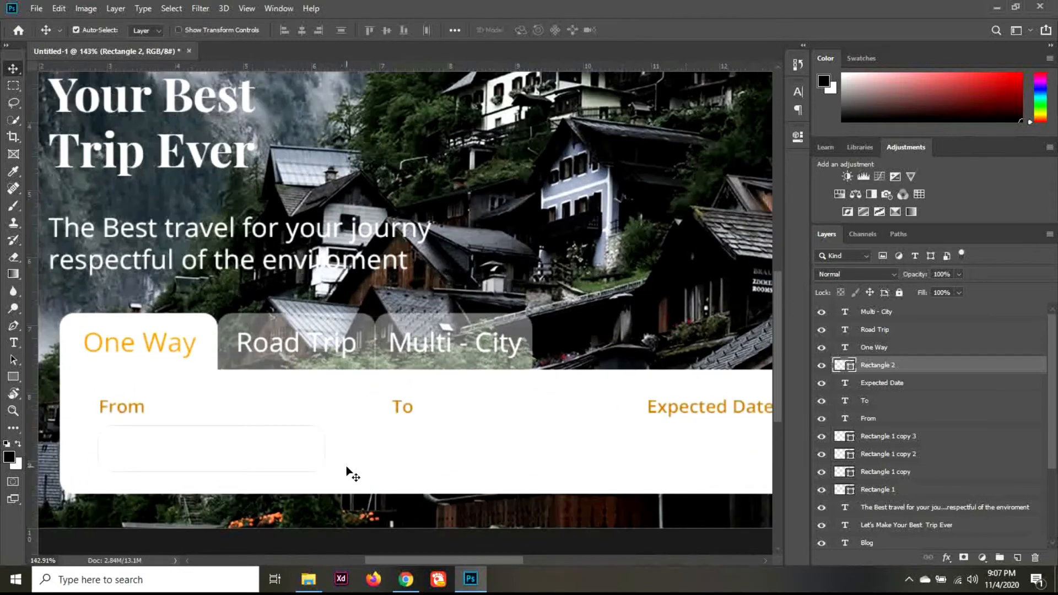
{"action": "key", "text": "ctrl+j"}
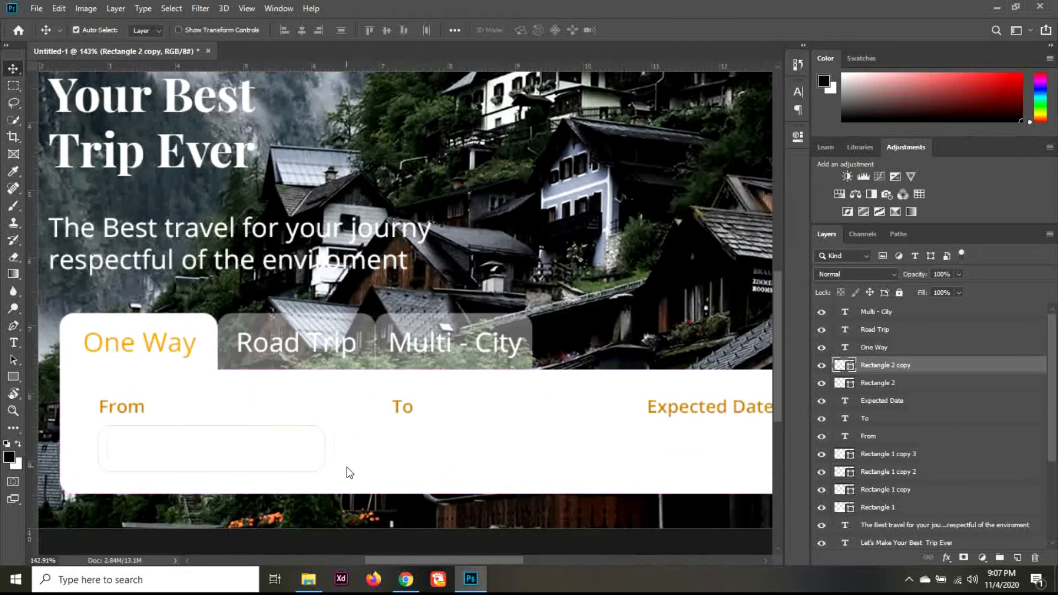
{"action": "key", "text": "shift+Right"}
{"action": "key", "text": "shift+Right"}
{"action": "key", "text": "shift+Right"}
{"action": "key", "text": "shift+Right"}
{"action": "key", "text": "shift+Right"}
{"action": "key", "text": "shift+Right"}
{"action": "key", "text": "shift+Right"}
{"action": "key", "text": "shift+Right"}
{"action": "key", "text": "shift+Right"}
{"action": "key", "text": "shift+Right"}
{"action": "key", "text": "shift+Right"}
{"action": "key", "text": "shift+Right"}
{"action": "key", "text": "shift+Right"}
{"action": "key", "text": "shift+Right"}
{"action": "key", "text": "shift+Right"}
{"action": "key", "text": "shift+Right"}
{"action": "key", "text": "shift+Right"}
{"action": "key", "text": "shift+Right"}
{"action": "key", "text": "shift+Right"}
{"action": "key", "text": "shift+Right"}
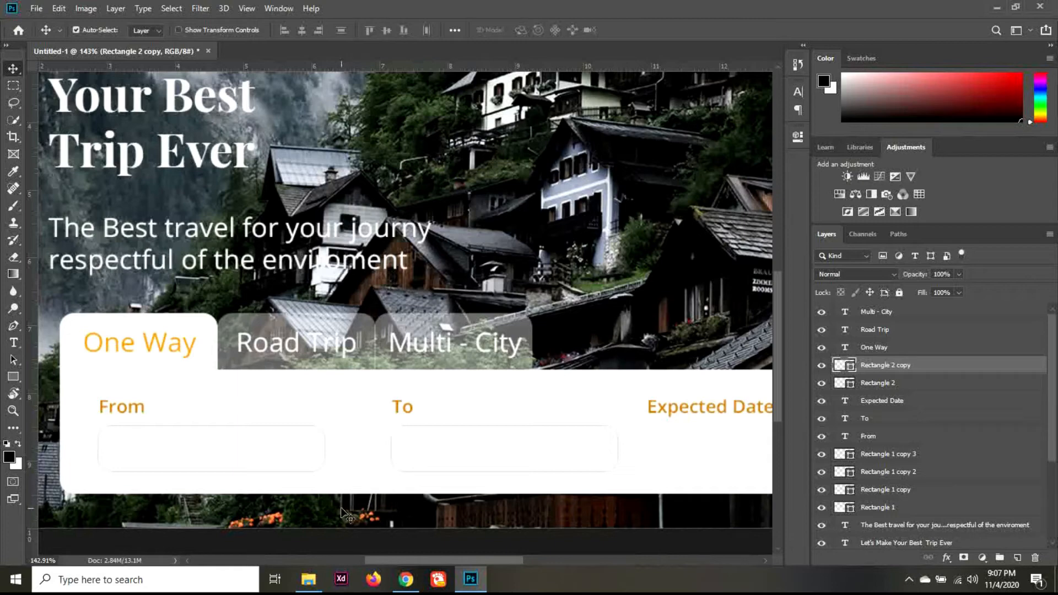
Duplicate the "To" input field and shift the copy horizontally below the "Expected Date" label, keeping the same spacing between fields.
{"action": "scroll", "coordinate": [397, 526], "scroll_direction": "down", "scroll_amount": 2}
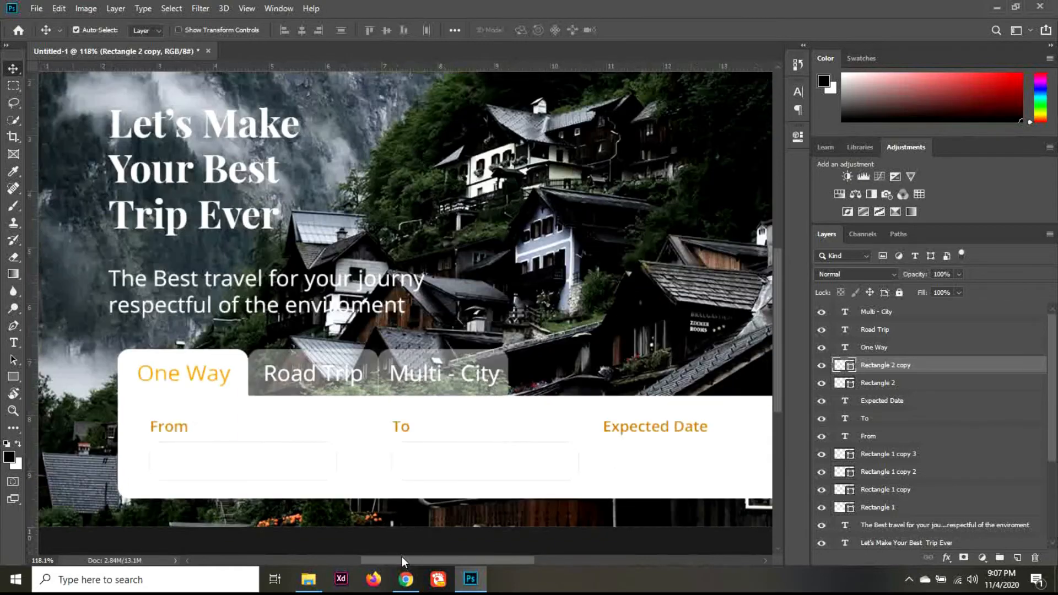
{"action": "left_click_drag", "start_coordinate": [409, 561], "coordinate": [434, 561]}
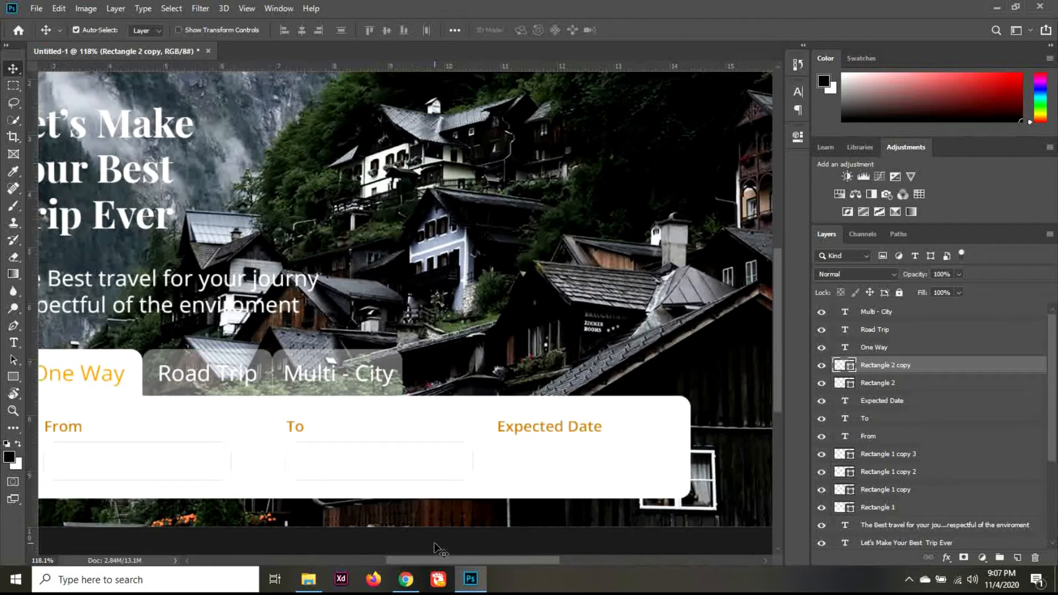
{"action": "key", "text": "ctrl+j"}
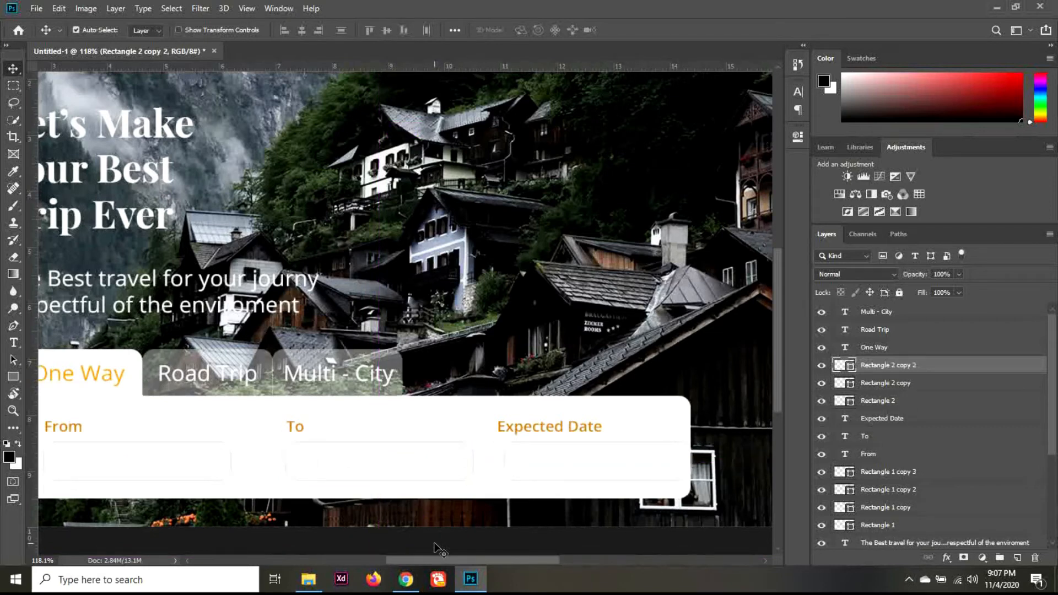
{"action": "key", "text": "shift+Right"}
{"action": "key", "text": "shift+Right"}
{"action": "key", "text": "shift+Right"}
Shift the "Expected Date" label horizontally to align with the start of the third input field.
{"action": "left_click", "coordinate": [545, 434]}
{"action": "key", "text": "shift+Right"}
{"action": "key", "text": "shift+Right"}
{"action": "key", "text": "shift+Right"}
{"action": "key", "text": "shift+Right"}
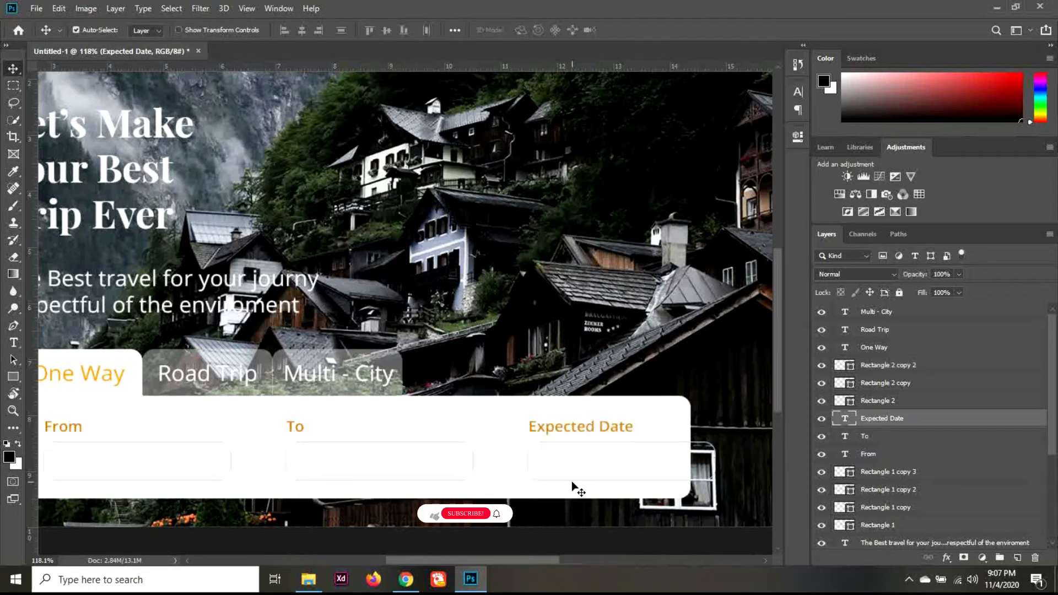
Widen the white booking box to about 109% by extending its right edge beyond the third input field.
{"action": "left_click", "coordinate": [667, 422]}
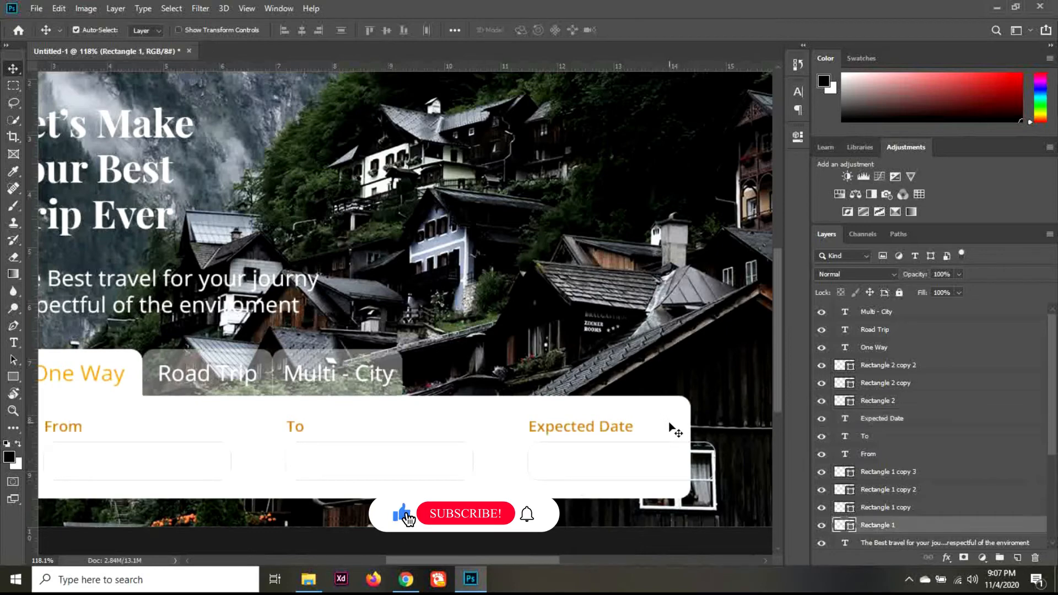
{"action": "key", "text": "ctrl"}
{"action": "key", "text": "ctrl+t"}
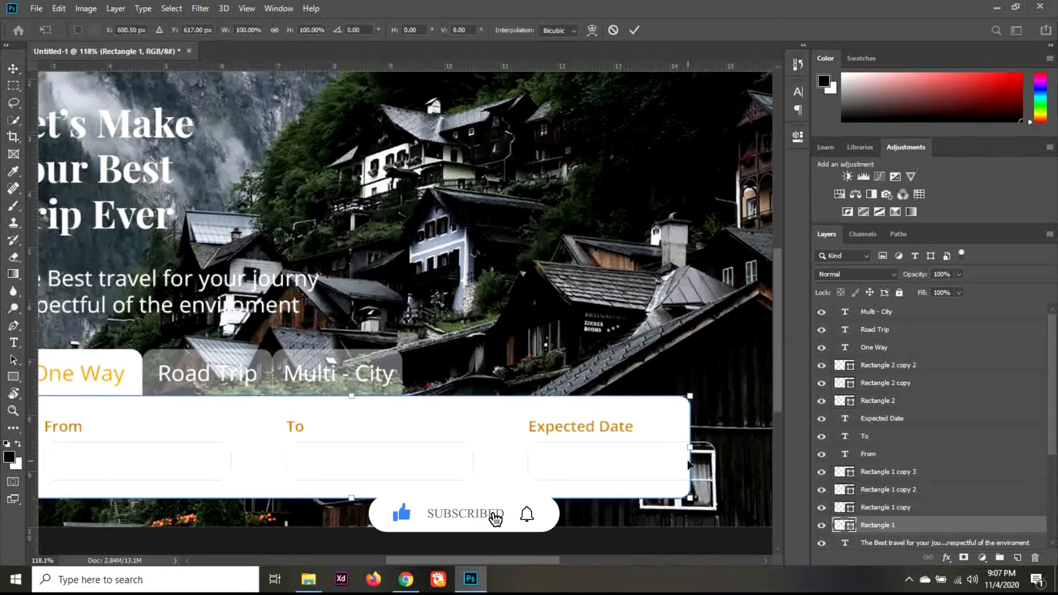
{"action": "key", "text": "ctrl+minus"}
{"action": "key", "text": "ctrl+minus"}
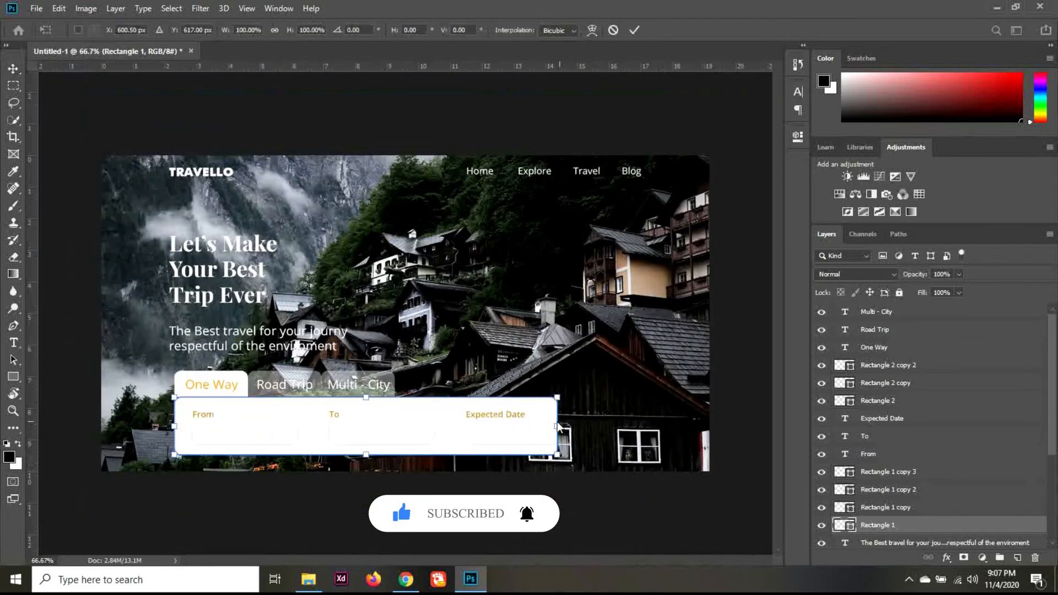
{"action": "left_click_drag", "start_coordinate": [568, 425], "coordinate": [598, 421]}
{"action": "key", "text": "Return"}
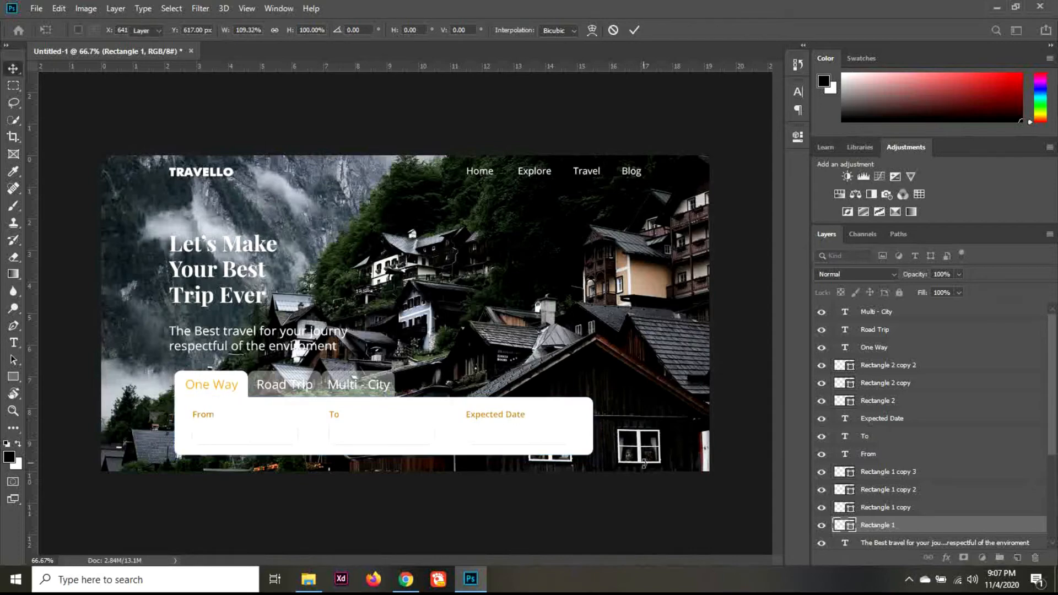
Select all three input field rectangles and set their stroke width to 2 px.
{"action": "scroll", "coordinate": [234, 494], "scroll_direction": "up", "scroll_amount": 5}
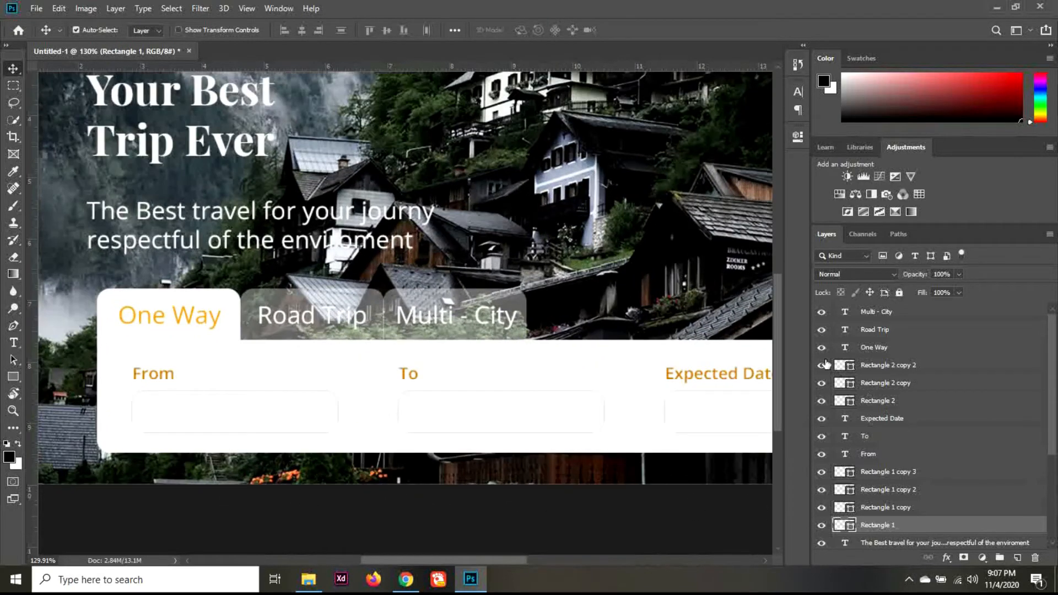
{"action": "left_click", "coordinate": [884, 370]}
{"action": "left_click", "coordinate": [886, 406], "text": "shift"}
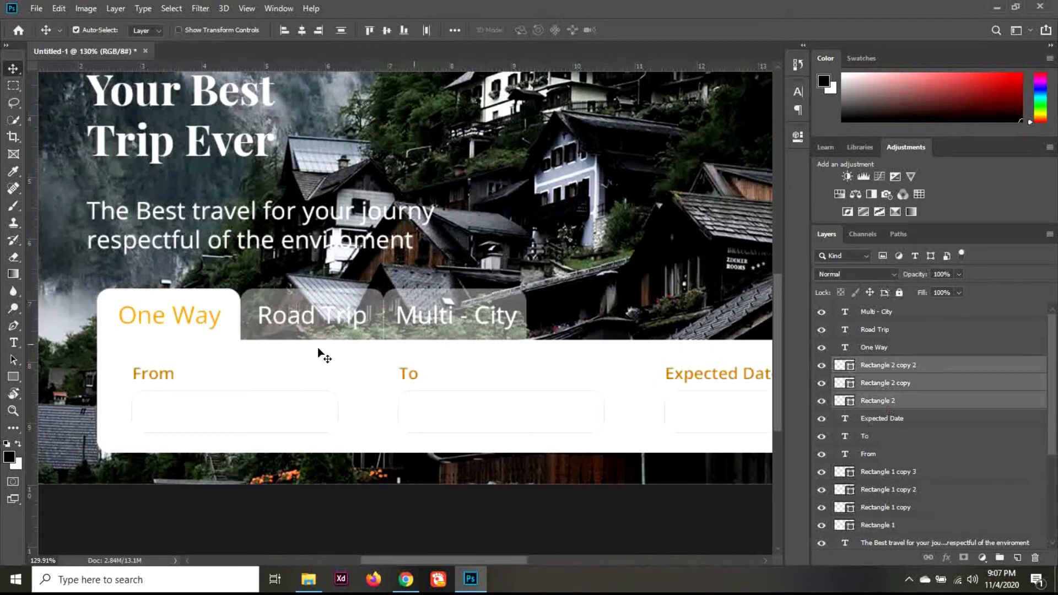
{"action": "left_click", "coordinate": [24, 373]}
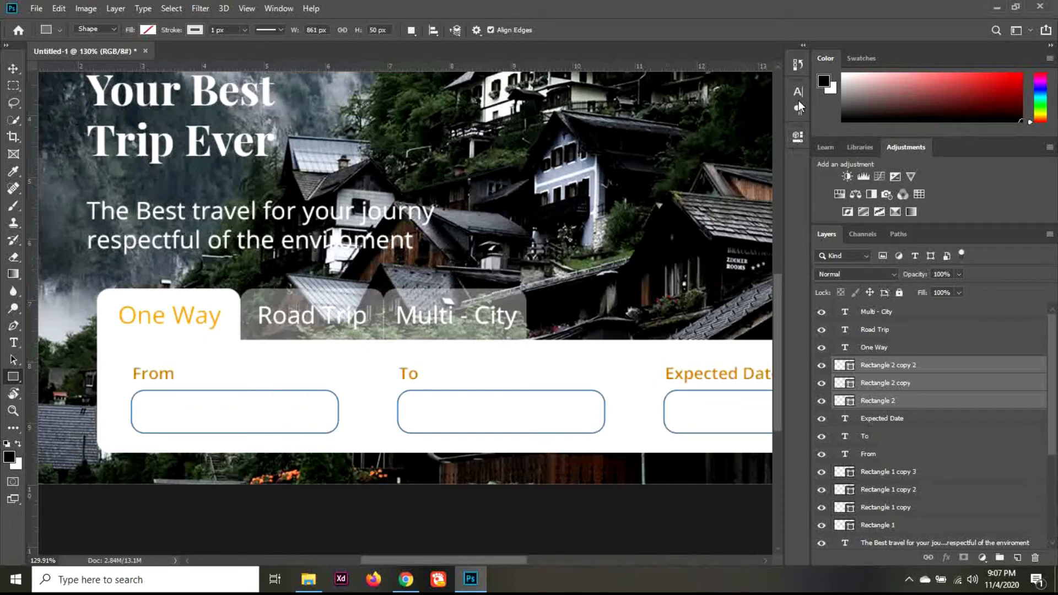
{"action": "left_click", "coordinate": [799, 136]}
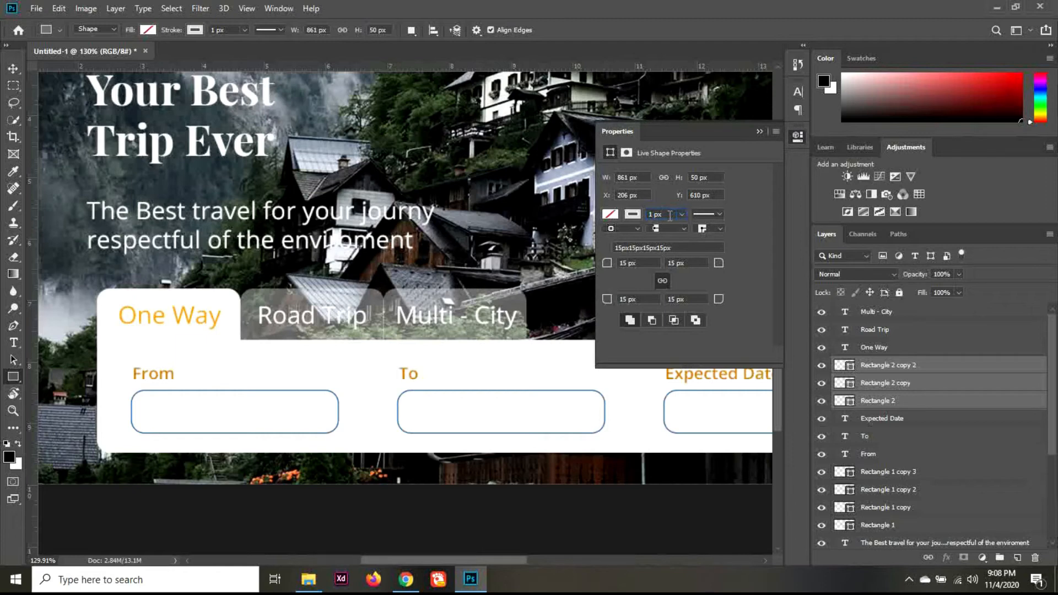
{"action": "key", "text": "Return"}
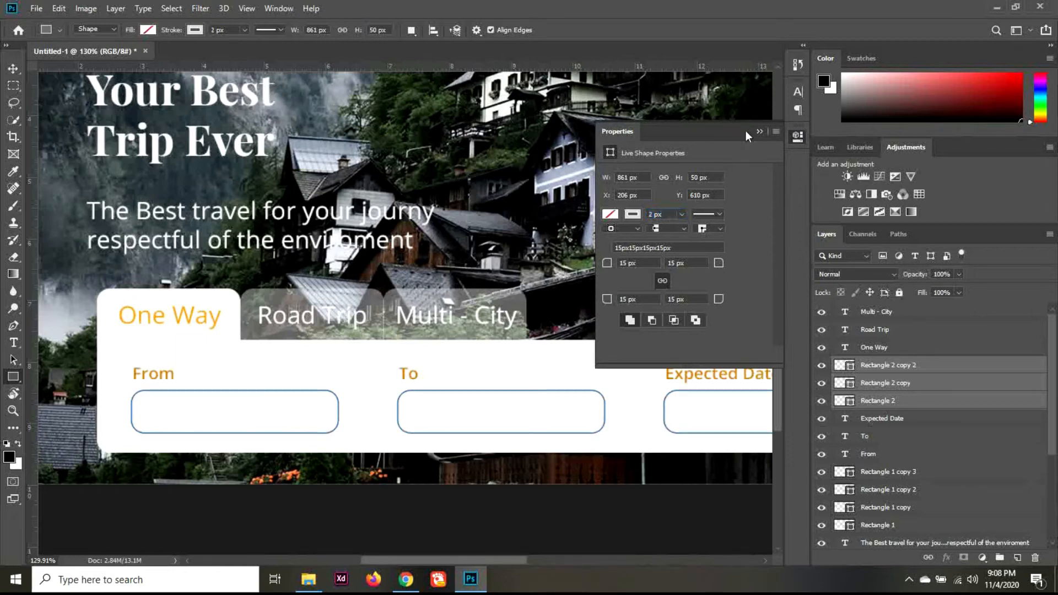
{"action": "left_click", "coordinate": [759, 131]}
{"action": "key", "text": "v"}
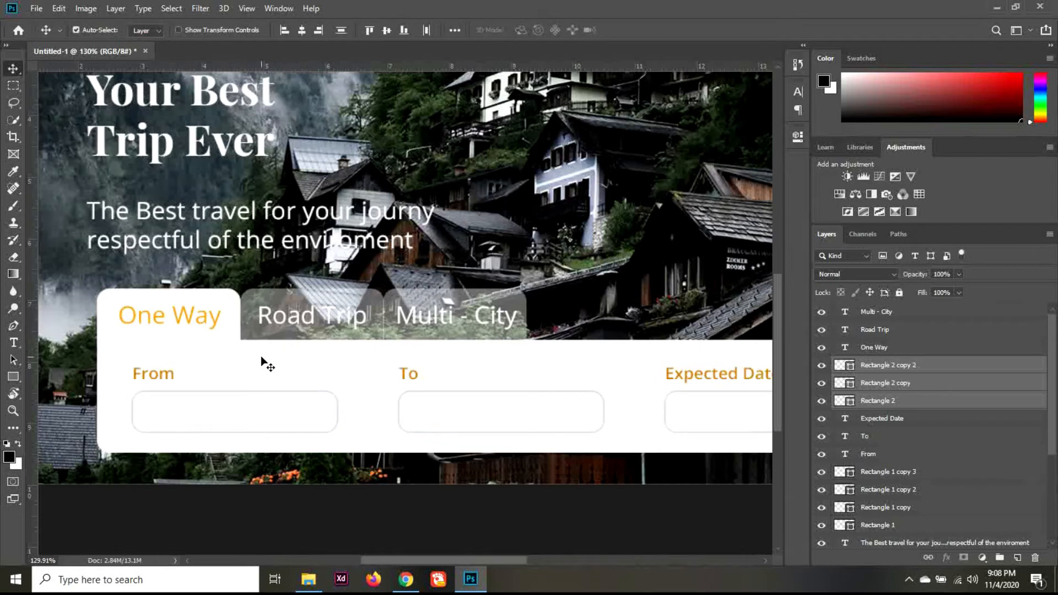
Add the text "Indonesia" in orange Open Sans SemiBold at 19 pt on the photo above the booking box.
{"action": "key", "text": "t"}
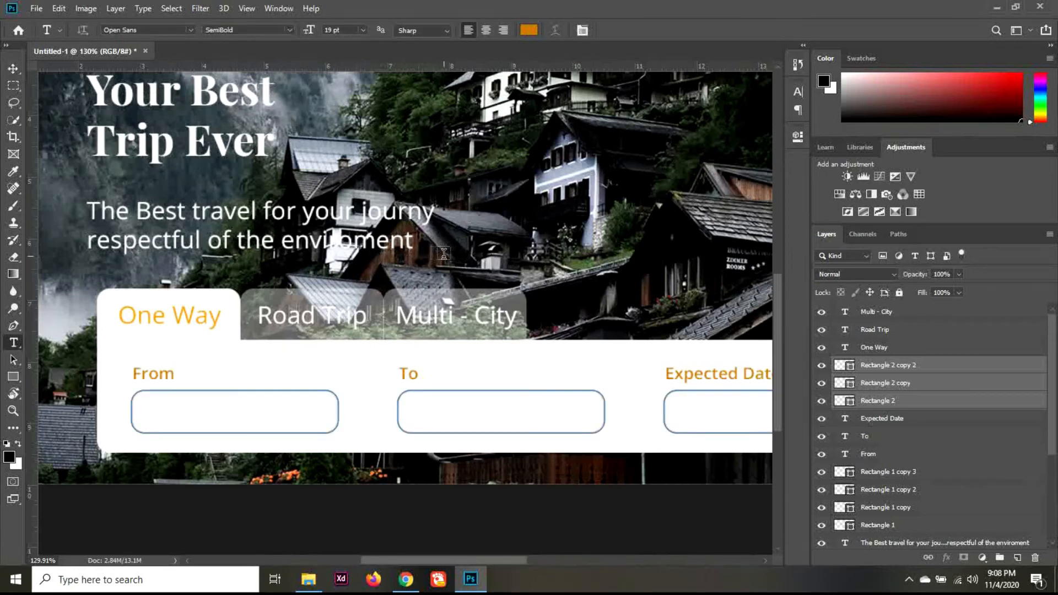
{"action": "left_click", "coordinate": [484, 248]}
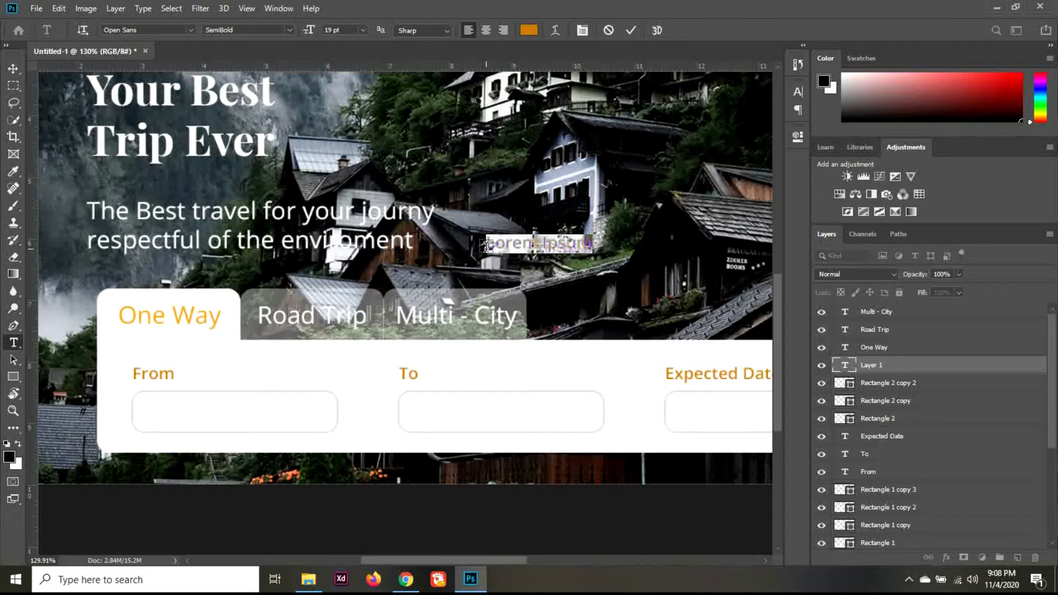
{"action": "type", "text": "Ind"}
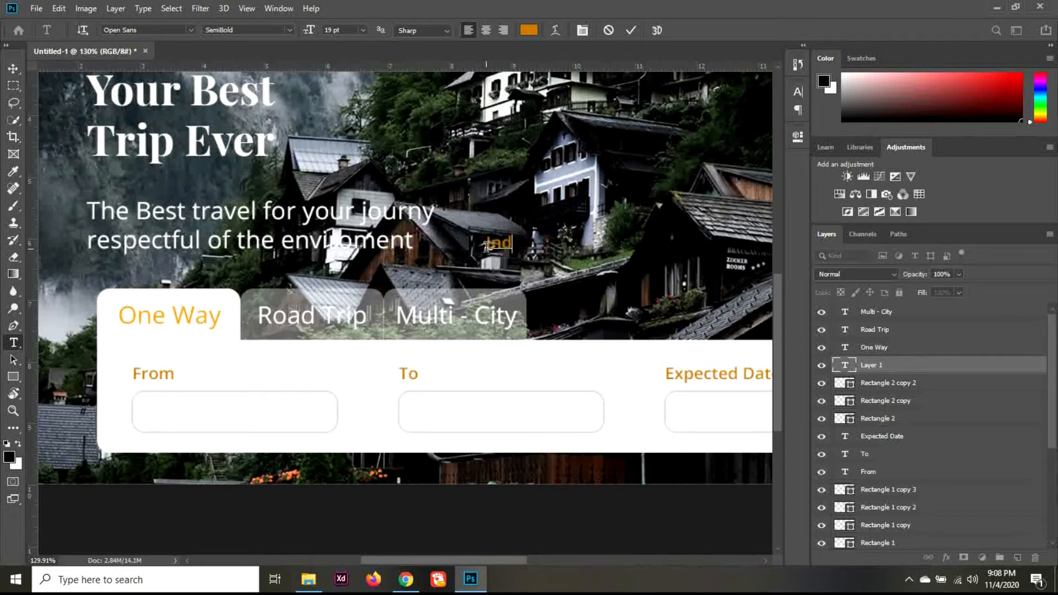
{"action": "type", "text": "onesia"}
{"action": "left_click", "coordinate": [20, 67]}
Shift the "Indonesia" text down and across into the "From" input field, centering it vertically.
{"action": "key", "text": "shift+Down"}
{"action": "key", "text": "shift+Down"}
{"action": "key", "text": "shift+Down"}
{"action": "key", "text": "shift+Down"}
{"action": "key", "text": "shift+Down"}
{"action": "key", "text": "shift+Down"}
{"action": "key", "text": "shift+Down"}
{"action": "key", "text": "shift+Down"}
{"action": "key", "text": "shift+Down"}
{"action": "key", "text": "shift+Down"}
{"action": "key", "text": "shift+Down"}
{"action": "key", "text": "shift+Down"}
{"action": "key", "text": "shift+Down"}
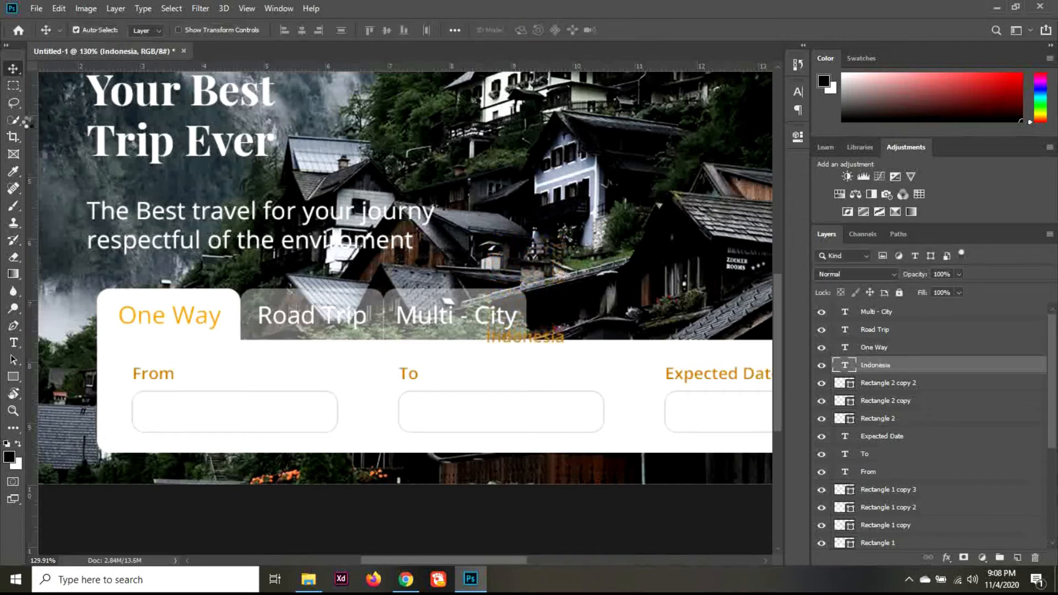
{"action": "key", "text": "shift+Down"}
{"action": "key", "text": "shift+Down"}
{"action": "key", "text": "shift+Down"}
{"action": "key", "text": "shift+Down"}
{"action": "key", "text": "shift+Down"}
{"action": "key", "text": "shift+Down"}
{"action": "key", "text": "shift+Down"}
{"action": "key", "text": "shift+Down"}
{"action": "key", "text": "shift+Down"}
{"action": "key", "text": "shift+Down"}
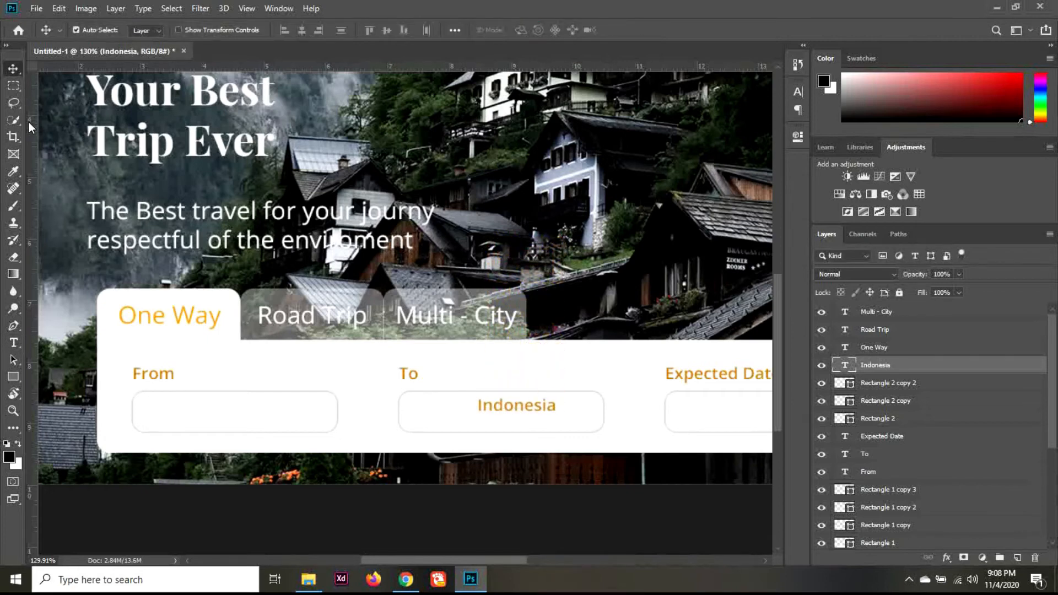
{"action": "key", "text": "shift+Left"}
{"action": "key", "text": "shift+Left"}
{"action": "key", "text": "shift+Left"}
{"action": "key", "text": "shift+Left"}
{"action": "key", "text": "shift+Left"}
{"action": "key", "text": "shift+Left"}
{"action": "key", "text": "shift+Left"}
{"action": "key", "text": "shift+Left"}
{"action": "key", "text": "shift+Left"}
{"action": "key", "text": "shift+Left"}
{"action": "key", "text": "shift+Left"}
{"action": "key", "text": "shift+Left"}
{"action": "key", "text": "shift+Left"}
{"action": "key", "text": "shift+Left"}
{"action": "key", "text": "shift+Left"}
{"action": "key", "text": "shift+Left"}
{"action": "key", "text": "shift+Left"}
{"action": "key", "text": "shift+Left"}
{"action": "key", "text": "shift+Left"}
{"action": "key", "text": "shift+Left"}
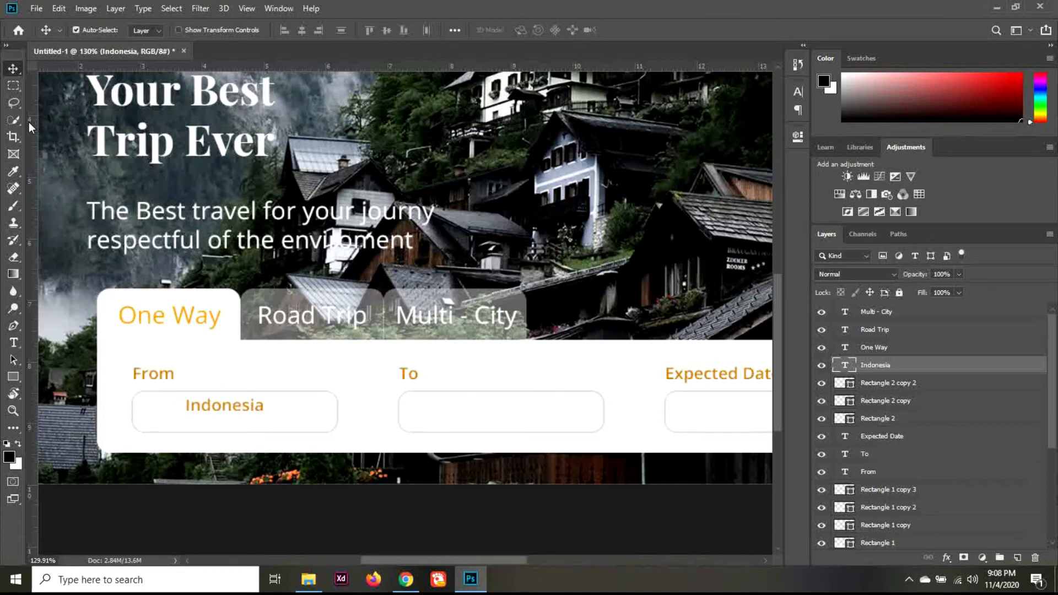
{"action": "key", "text": "shift+Right"}
{"action": "key", "text": "Down"}
{"action": "key", "text": "Down"}
{"action": "key", "text": "Down"}
{"action": "key", "text": "Down"}
{"action": "key", "text": "Down"}
{"action": "key", "text": "Down"}
{"action": "key", "text": "Down"}
{"action": "key", "text": "Down"}
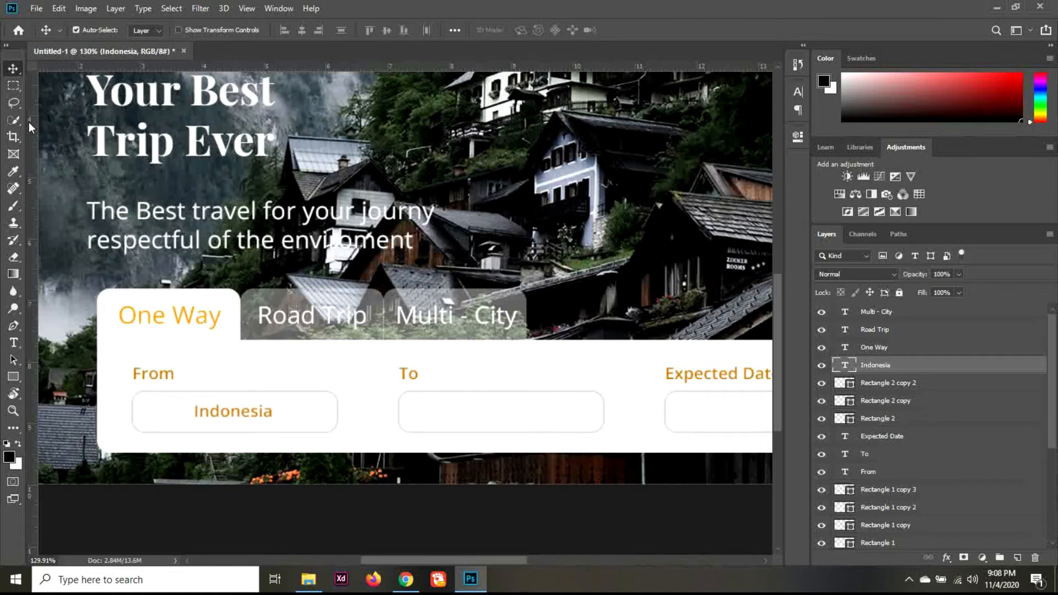
{"action": "key", "text": "Up"}
{"action": "key", "text": "Left"}
{"action": "key", "text": "Left"}
{"action": "key", "text": "Left"}
{"action": "key", "text": "Left"}
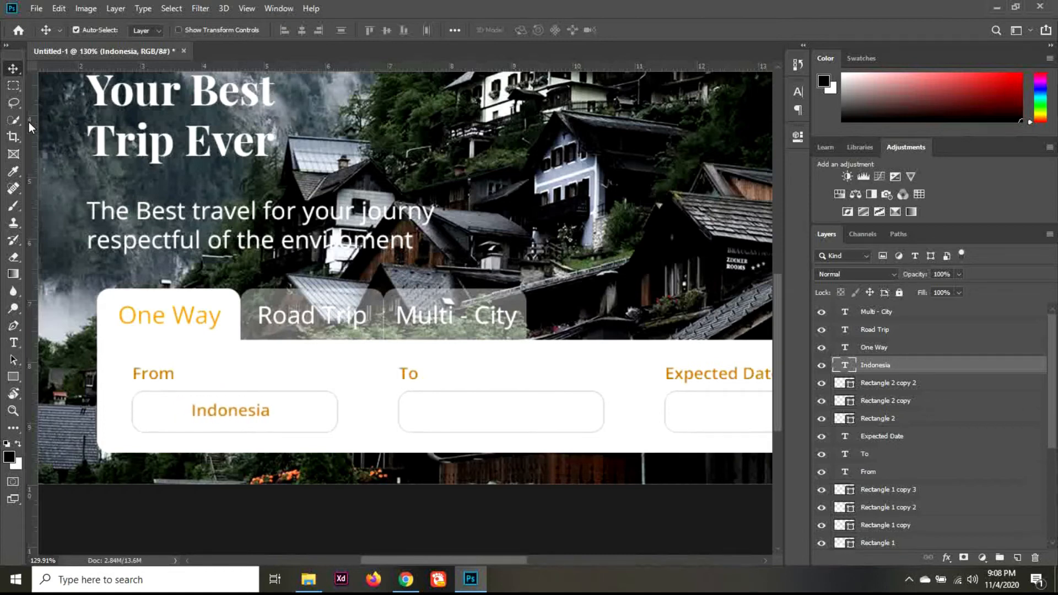
Recolor the "Indonesia" text to light gray #d0cfce.
{"action": "key", "text": "t"}
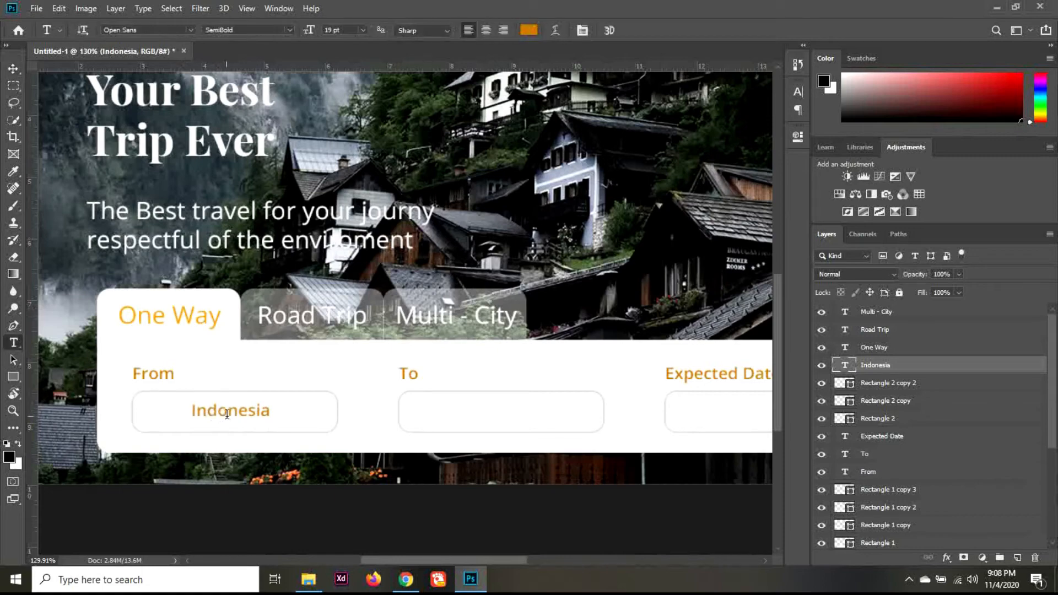
{"action": "left_click", "coordinate": [233, 410]}
{"action": "double_click", "coordinate": [233, 410]}
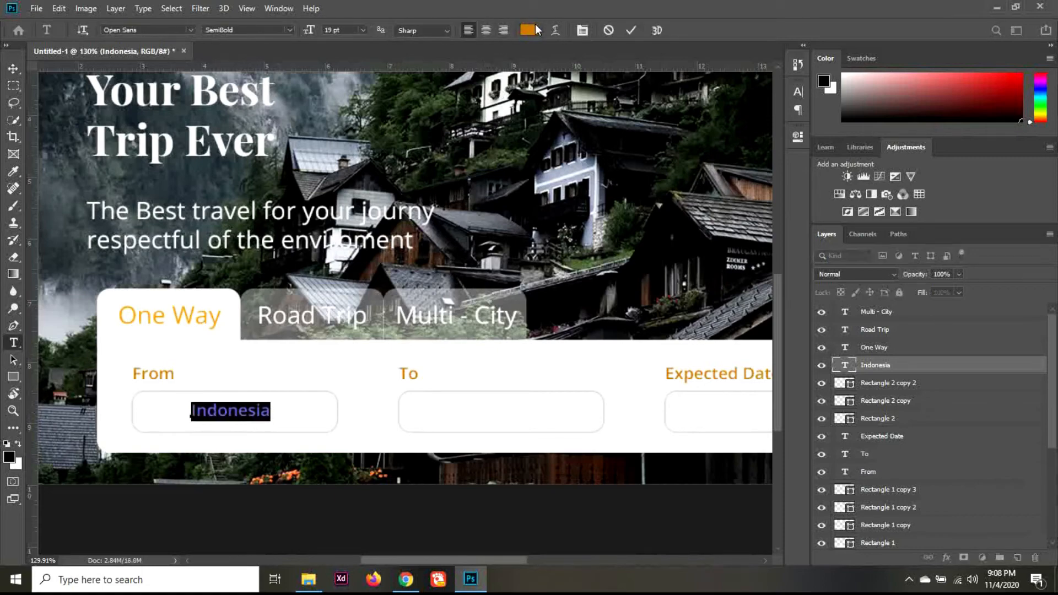
{"action": "left_click", "coordinate": [528, 29]}
{"action": "left_click_drag", "start_coordinate": [625, 214], "coordinate": [613, 199]}
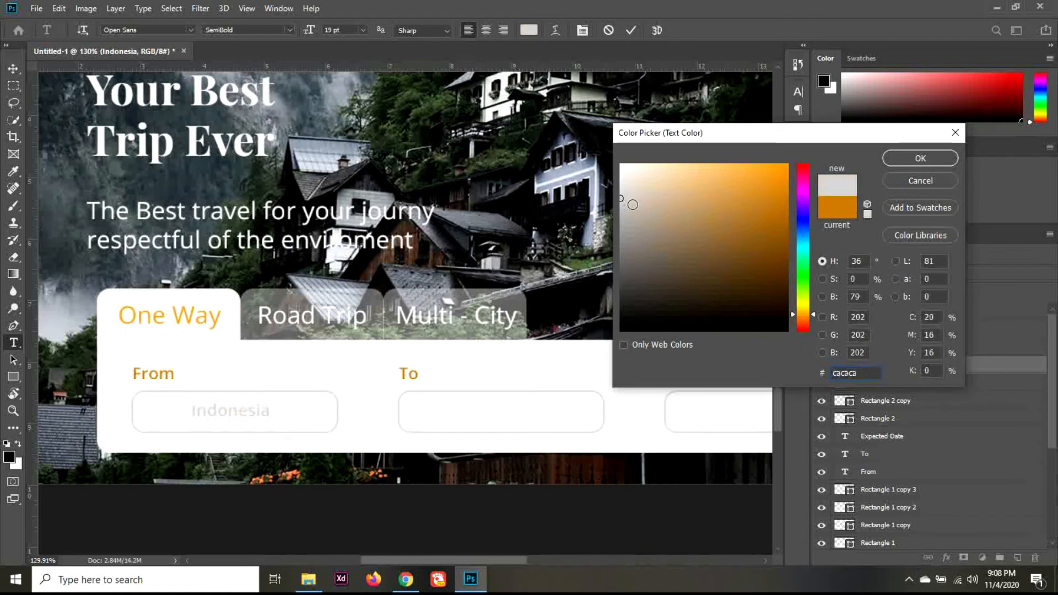
{"action": "left_click", "coordinate": [622, 198]}
{"action": "left_click_drag", "start_coordinate": [622, 198], "coordinate": [621, 194]}
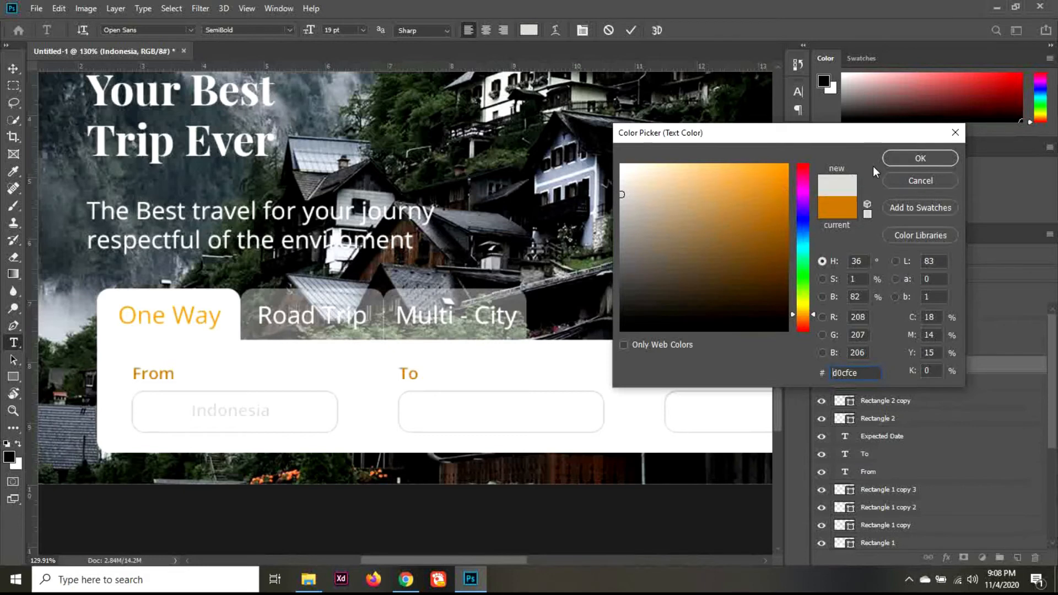
{"action": "left_click", "coordinate": [904, 158]}
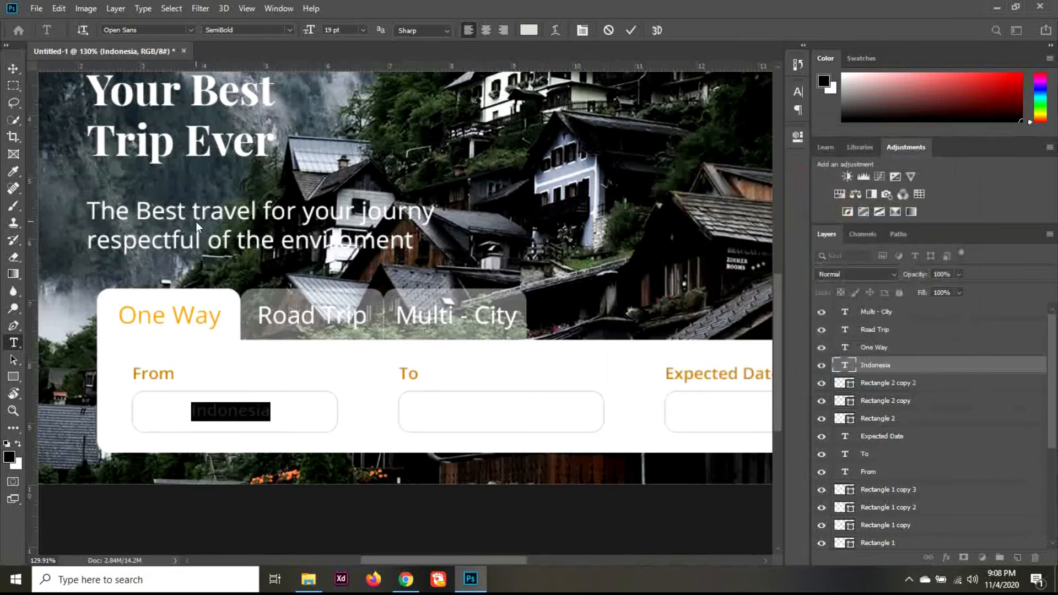
{"action": "left_click", "coordinate": [17, 71]}
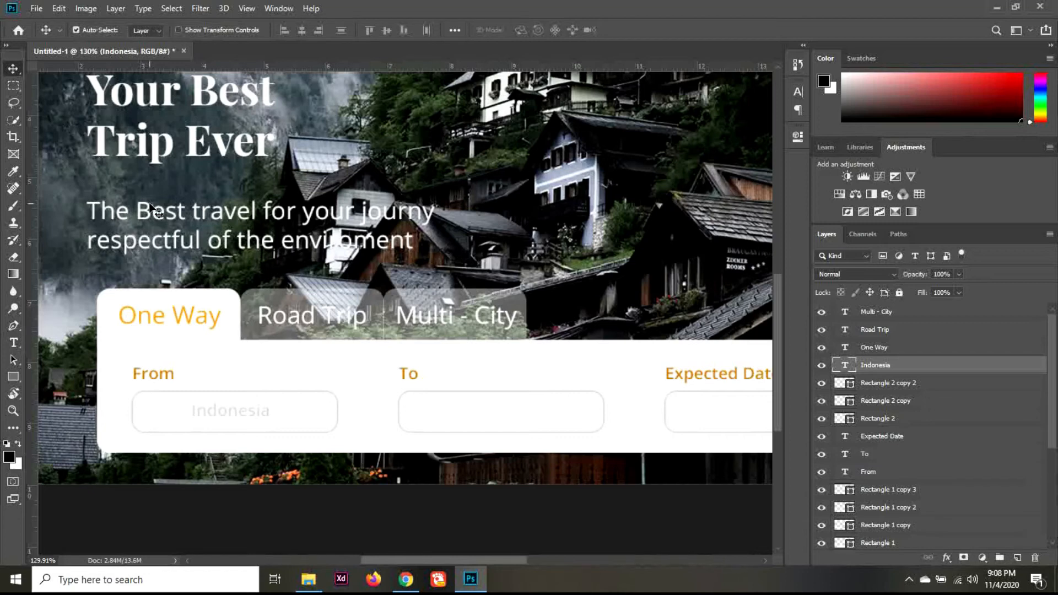
Shift the "Indonesia" text horizontally toward the start of the "From" field, leaving a small inner margin.
{"action": "key", "text": "shift+Left"}
{"action": "key", "text": "shift+Left"}
{"action": "key", "text": "shift+Left"}
{"action": "key", "text": "shift+Left"}
{"action": "key", "text": "shift+Left"}
{"action": "key", "text": "shift+Left"}
{"action": "key", "text": "shift+Right"}
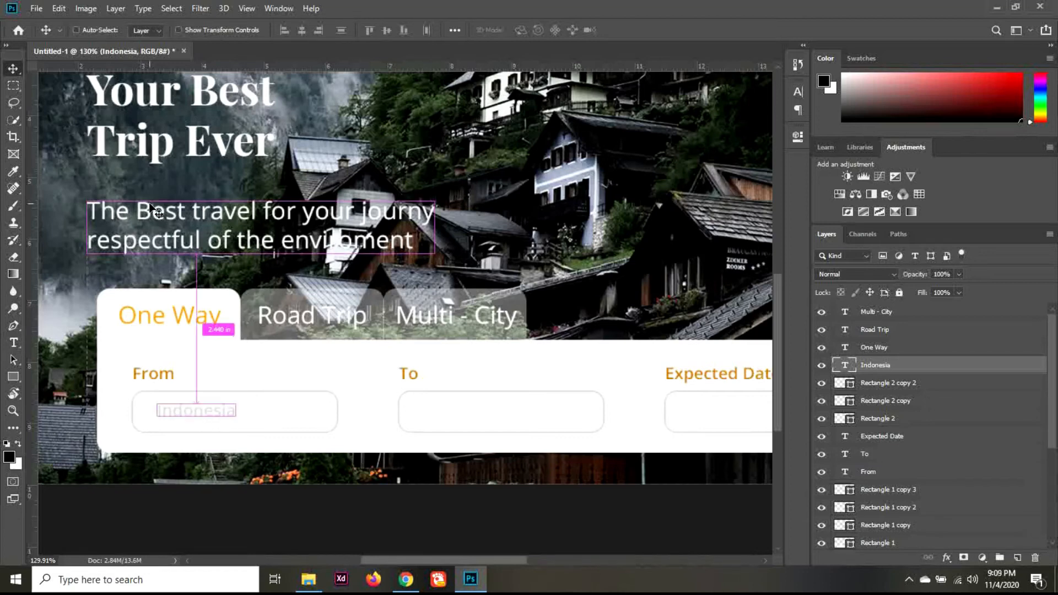
Duplicate the "Indonesia" text and shift the copy horizontally into the "To" field with the same inner margin.
{"action": "key", "text": "ctrl+j"}
{"action": "key", "text": "shift+Right"}
{"action": "key", "text": "shift+Right"}
{"action": "key", "text": "shift+Right"}
{"action": "key", "text": "shift+Right"}
{"action": "key", "text": "shift+Right"}
{"action": "key", "text": "shift+Right"}
{"action": "key", "text": "shift+Right"}
{"action": "key", "text": "shift+Right"}
{"action": "key", "text": "shift+Right"}
{"action": "key", "text": "shift+Right"}
{"action": "key", "text": "shift+Right"}
{"action": "key", "text": "shift+Right"}
{"action": "key", "text": "shift+Right"}
{"action": "key", "text": "shift+Right"}
{"action": "key", "text": "shift+Right"}
{"action": "key", "text": "shift+Right"}
{"action": "key", "text": "shift+Right"}
{"action": "key", "text": "shift+Right"}
{"action": "key", "text": "shift+Right"}
{"action": "key", "text": "shift+Right"}
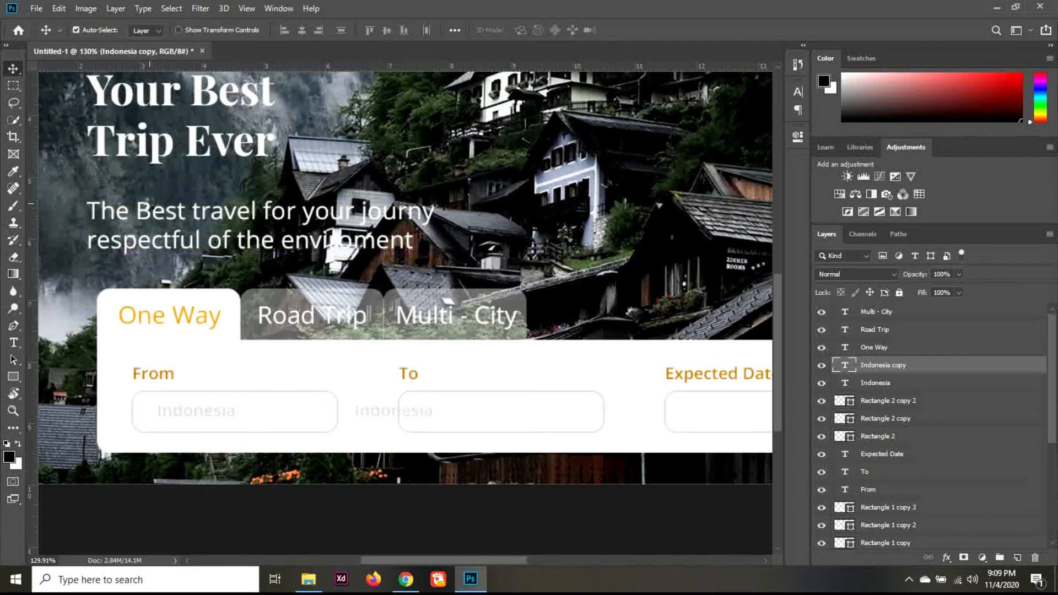
{"action": "key", "text": "shift+Right"}
{"action": "key", "text": "shift+Right"}
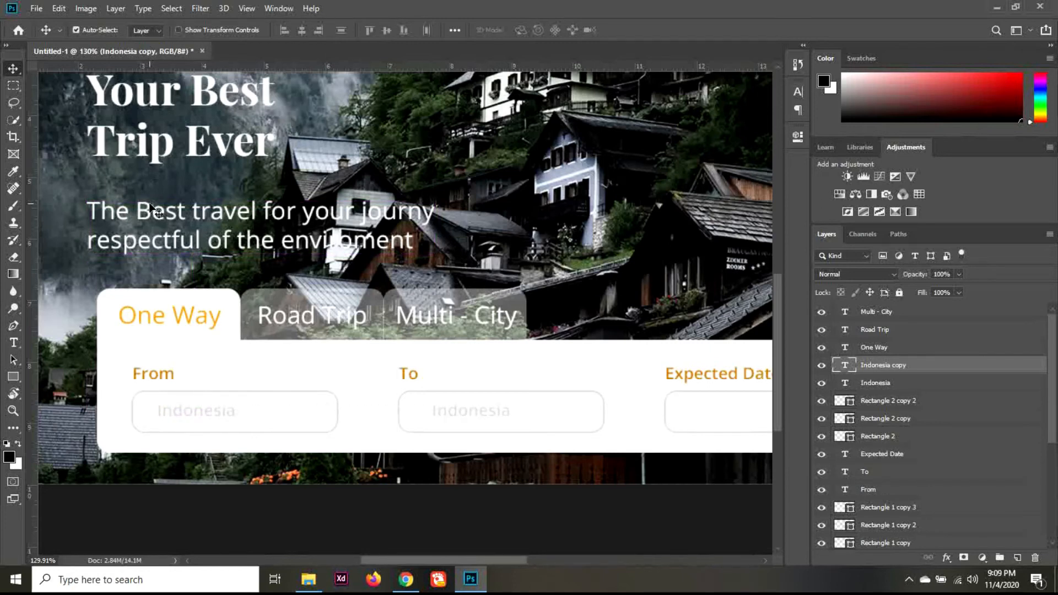
{"action": "key", "text": "shift+Left"}
Replace the placeholder text in the "To" field with "South Korea".
{"action": "key", "text": "t"}
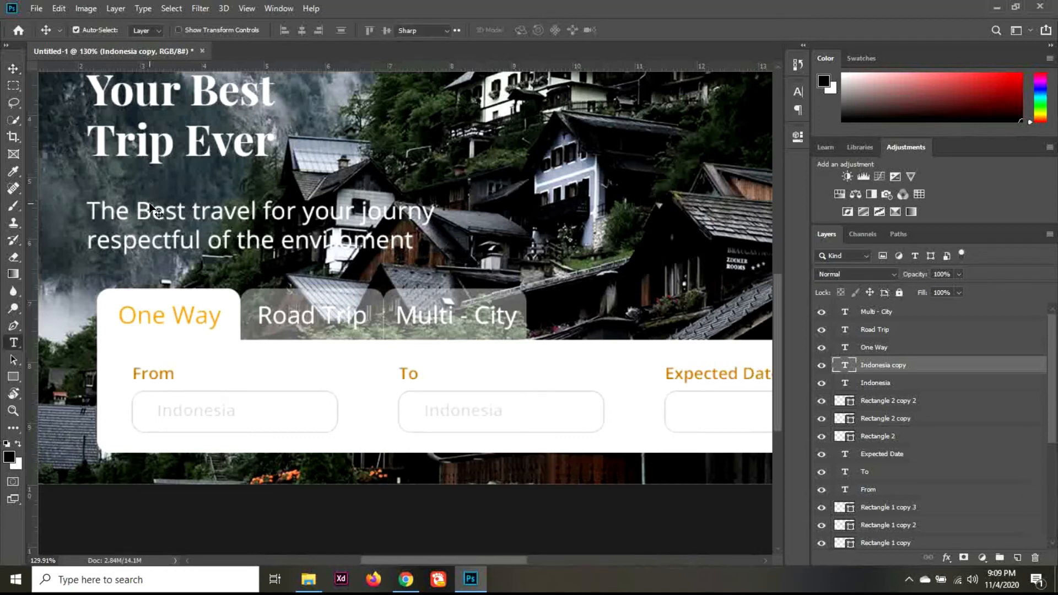
{"action": "double_click", "coordinate": [460, 409]}
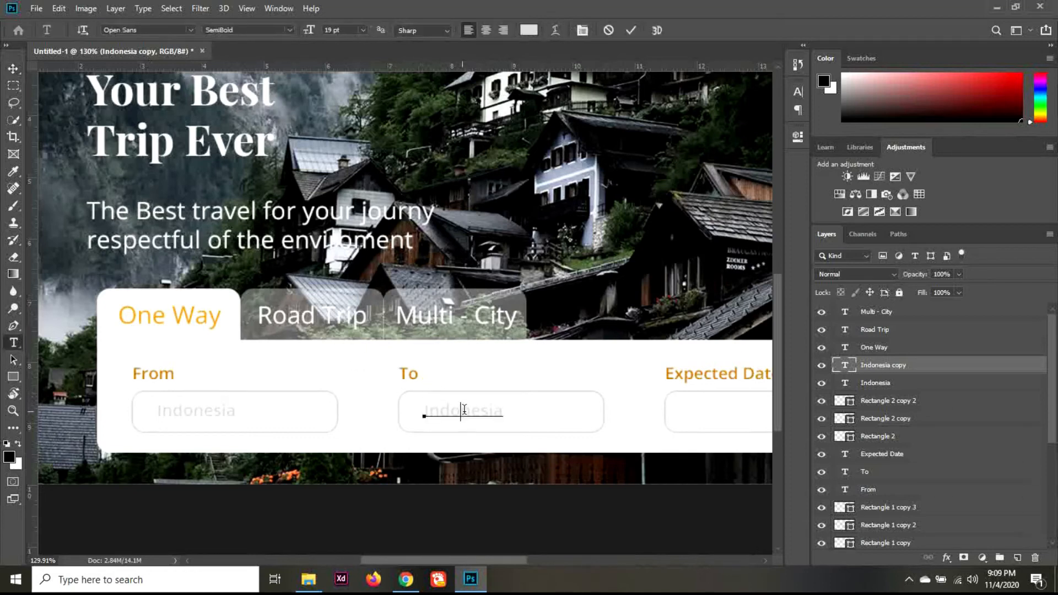
{"action": "key", "text": "BackSpace"}
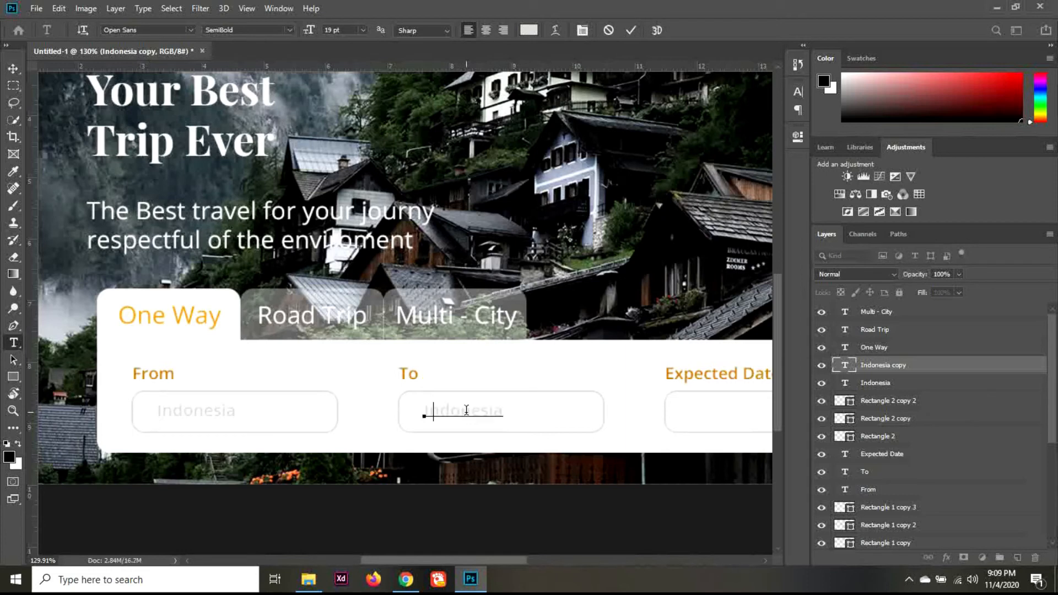
{"action": "type", "text": "South"}
{"action": "key", "text": "BackSpace"}
{"action": "type", "text": "C"}
{"action": "type", "text": "Korea"}
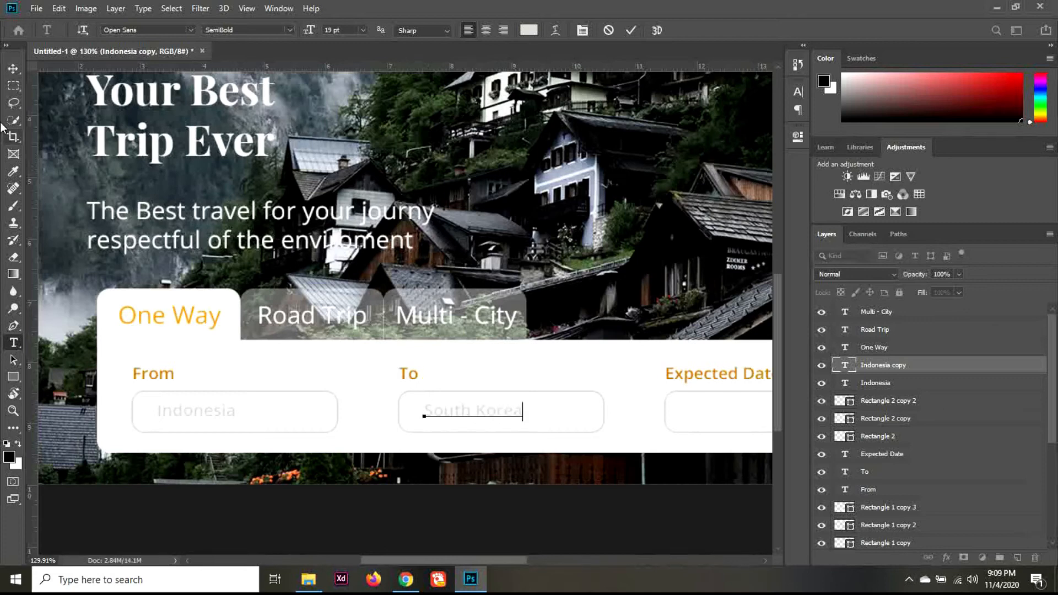
{"action": "left_click", "coordinate": [18, 69]}
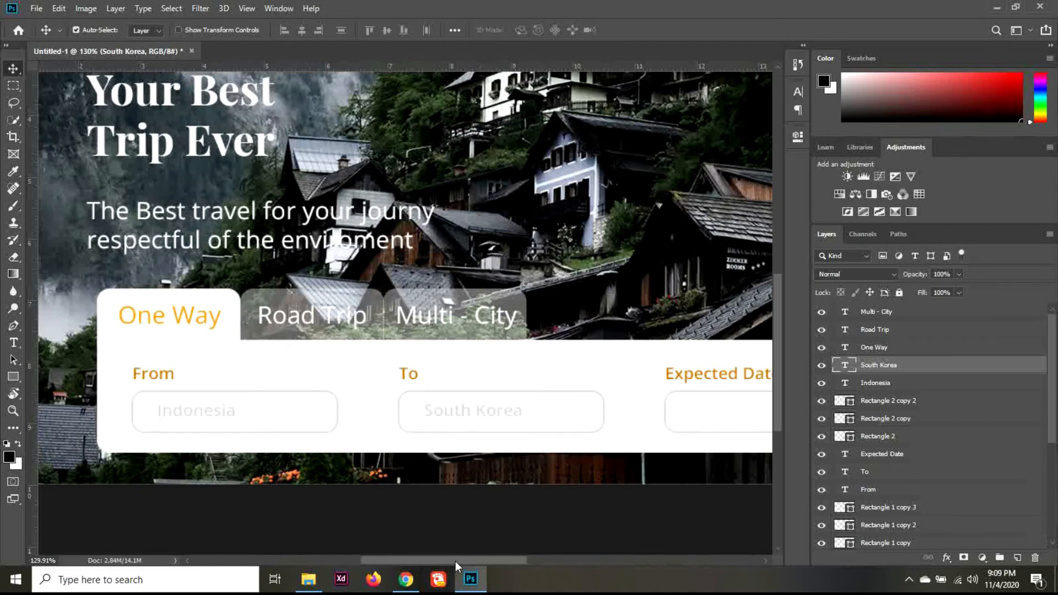
Duplicate the "South Korea" text and shift the copy horizontally into the "Expected Date" field with the same inner margin.
{"action": "left_click_drag", "start_coordinate": [455, 561], "coordinate": [508, 559]}
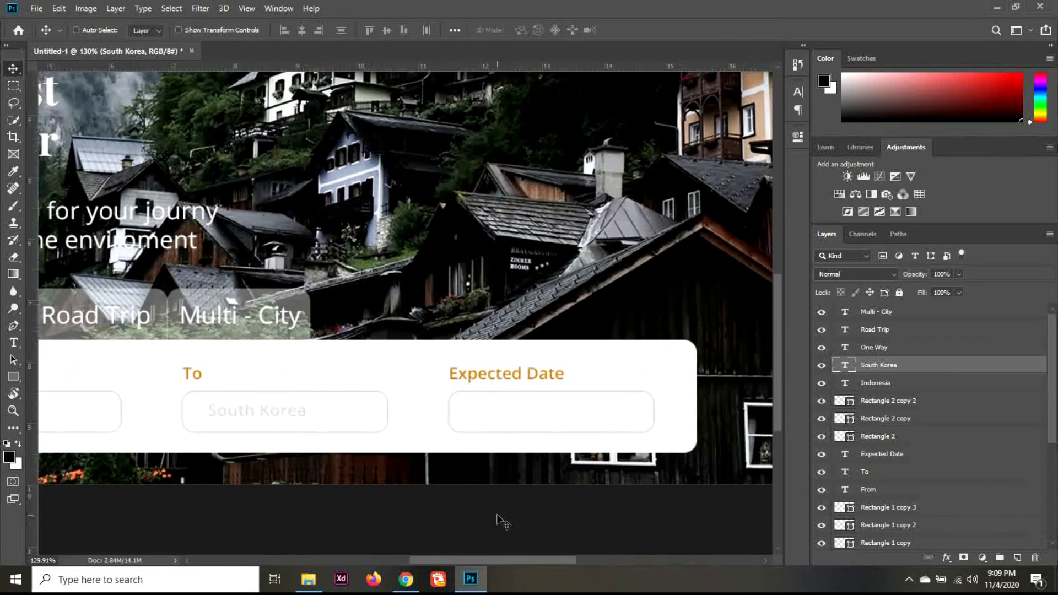
{"action": "key", "text": "ctrl+j"}
{"action": "key", "text": "ctrl+shift+Right"}
{"action": "key", "text": "ctrl+shift+Right"}
{"action": "key", "text": "ctrl+shift+Right"}
{"action": "key", "text": "ctrl+shift+Right"}
{"action": "key", "text": "ctrl+shift+Right"}
{"action": "key", "text": "ctrl+shift+Right"}
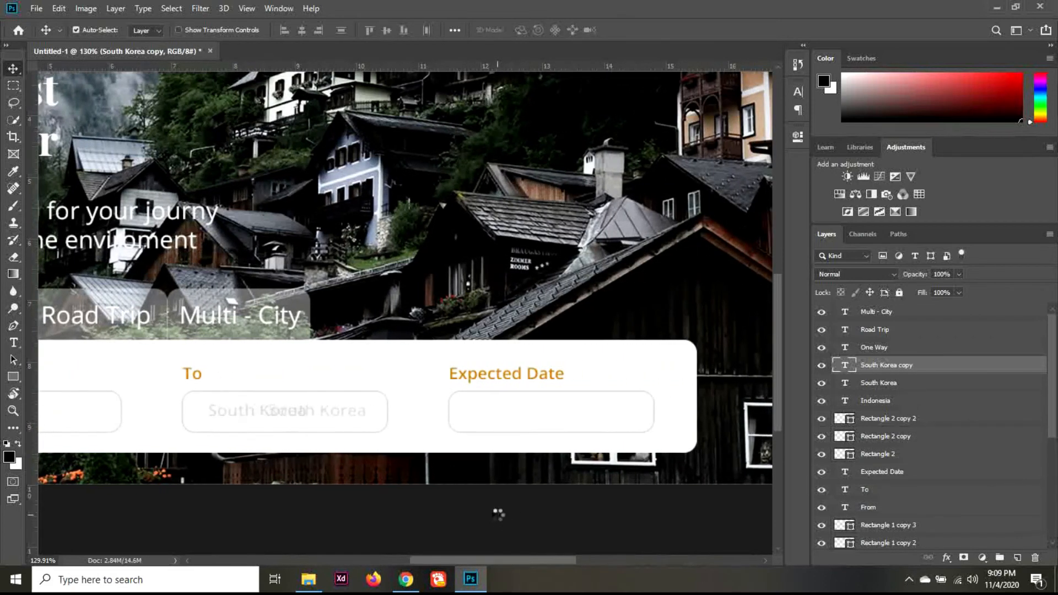
{"action": "key", "text": "shift+Right"}
{"action": "key", "text": "shift+Right"}
{"action": "key", "text": "shift+Right"}
{"action": "key", "text": "shift+Right"}
{"action": "key", "text": "shift+Right"}
{"action": "key", "text": "shift+Right"}
{"action": "key", "text": "shift+Right"}
{"action": "key", "text": "shift+Right"}
{"action": "key", "text": "shift+Right"}
{"action": "key", "text": "shift+Right"}
{"action": "key", "text": "shift+Right"}
{"action": "key", "text": "shift+Right"}
{"action": "key", "text": "shift+Right"}
{"action": "key", "text": "shift+Right"}
{"action": "key", "text": "shift+Right"}
{"action": "key", "text": "shift+Right"}
{"action": "key", "text": "shift+Right"}
{"action": "key", "text": "shift+Right"}
{"action": "key", "text": "shift+Right"}
{"action": "key", "text": "shift+Right"}
{"action": "key", "text": "shift+Left"}
{"action": "key", "text": "shift+Left"}
{"action": "key", "text": "shift+Left"}
{"action": "key", "text": "shift+Left"}
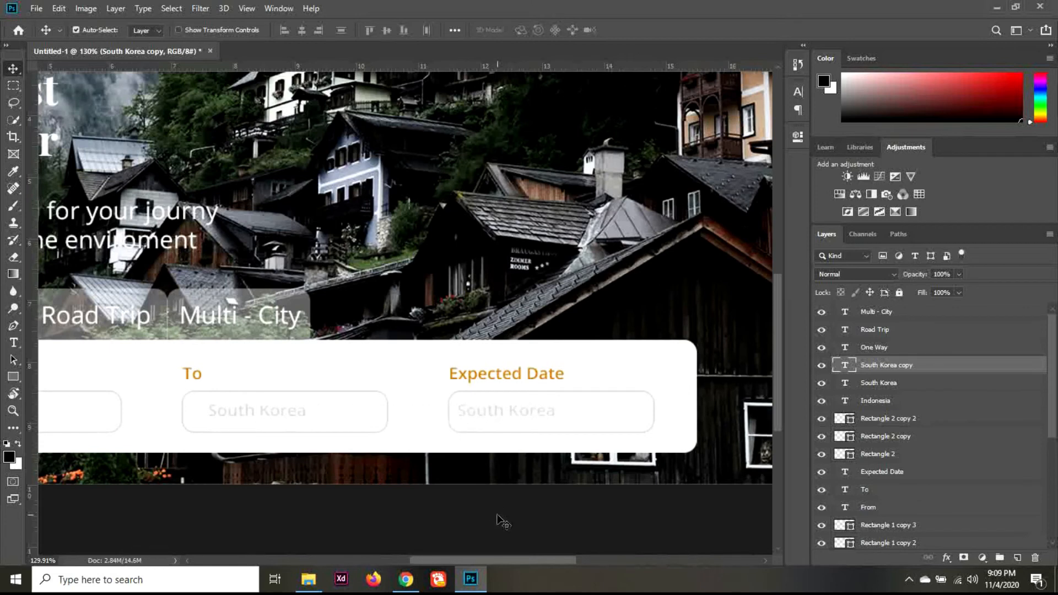
{"action": "key", "text": "shift+Right"}
{"action": "key", "text": "shift+Right"}
Replace the placeholder text in the "Expected Date" field with "January 2021".
{"action": "key", "text": "t"}
{"action": "triple_click", "coordinate": [531, 410]}
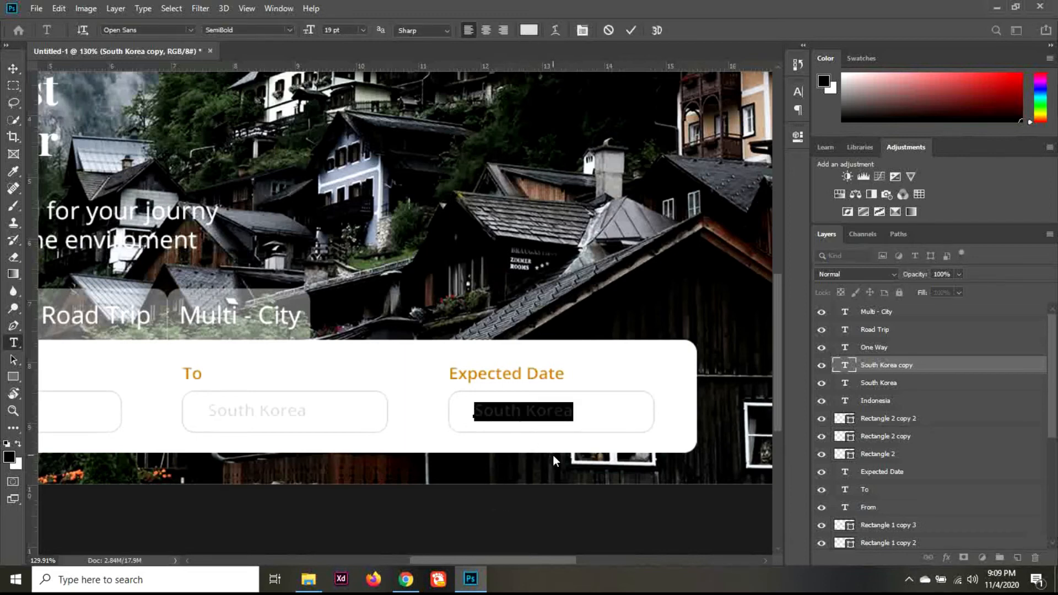
{"action": "type", "text": "Janury"}
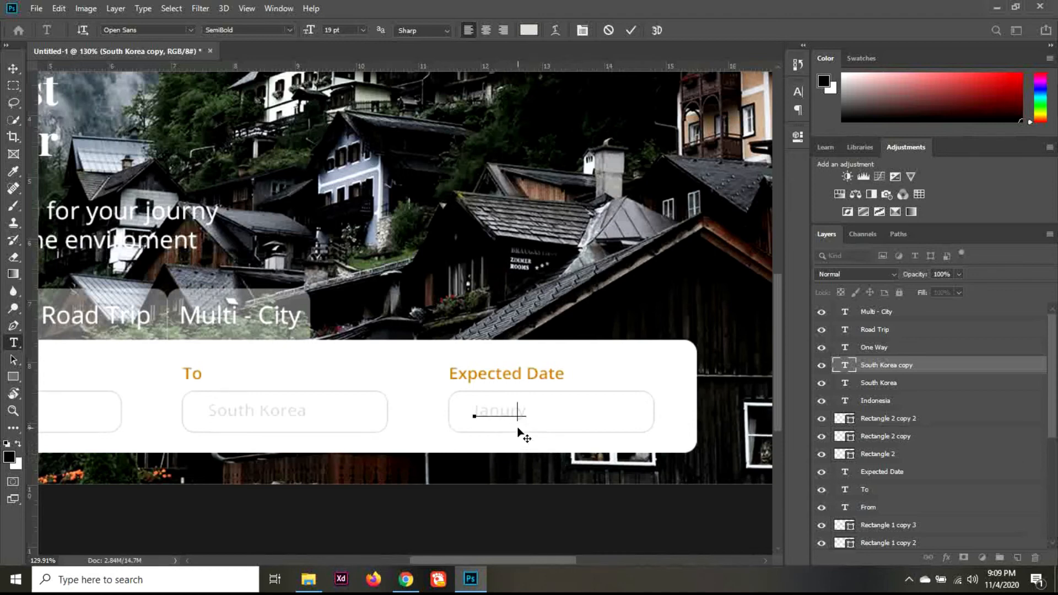
{"action": "type", "text": "a"}
{"action": "type", "text": "201"}
{"action": "left_click", "coordinate": [13, 68]}
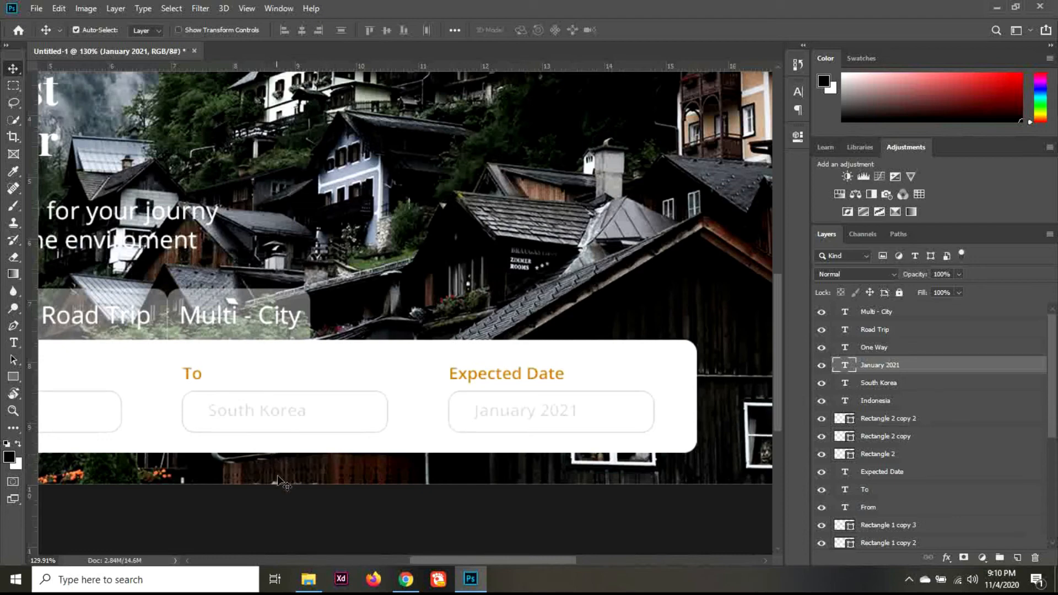
Place a vertical guide near the photo's right edge, at about 18 on the horizontal ruler.
{"action": "scroll", "coordinate": [413, 446], "scroll_direction": "down", "scroll_amount": 5}
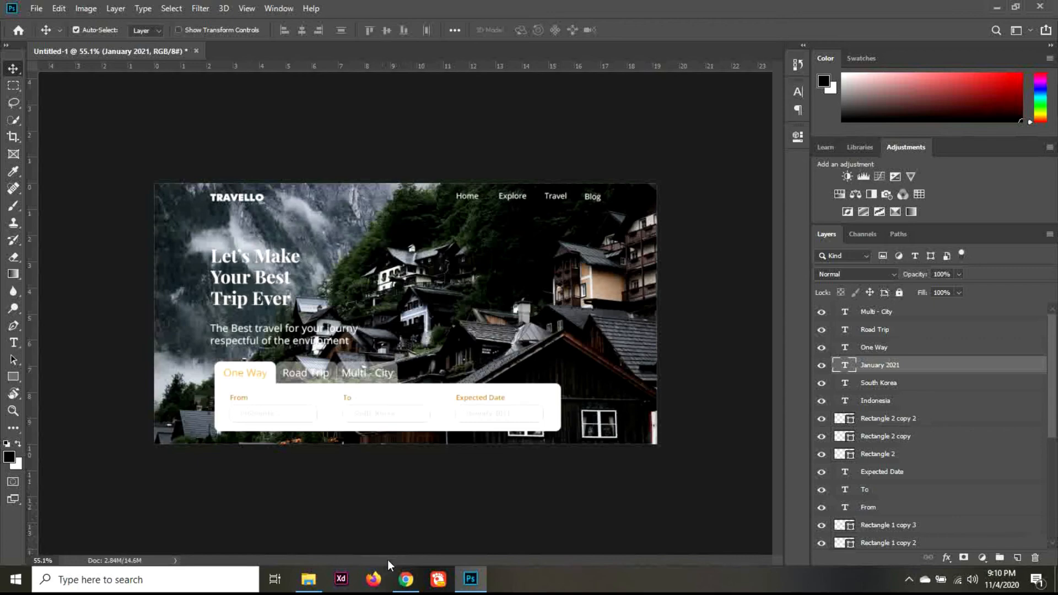
{"action": "scroll", "coordinate": [647, 334], "scroll_direction": "up", "scroll_amount": 2}
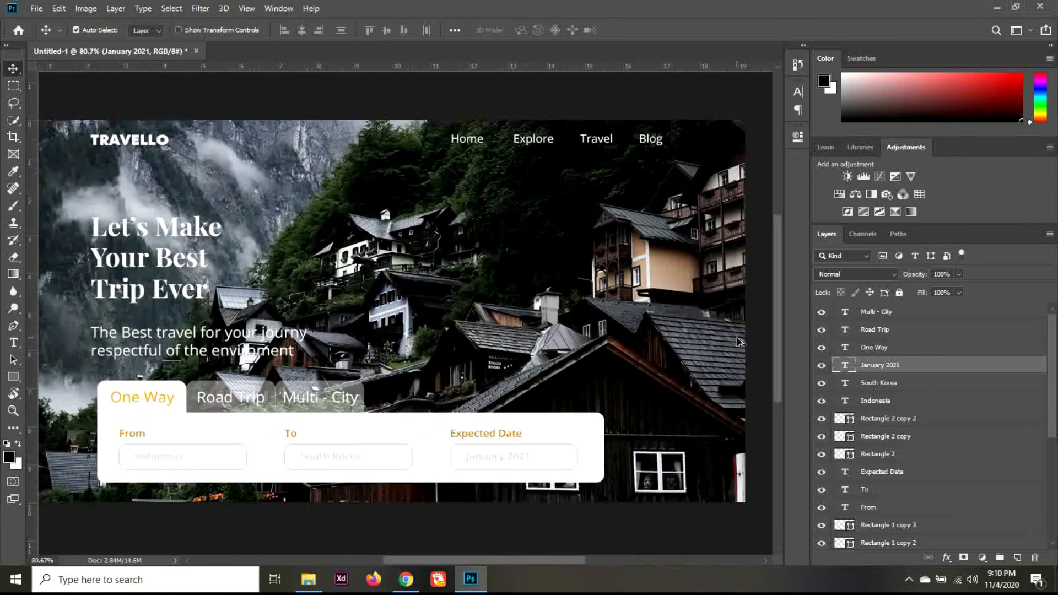
{"action": "scroll", "coordinate": [741, 343], "scroll_direction": "up", "scroll_amount": 3}
{"action": "scroll", "coordinate": [755, 347], "scroll_direction": "down", "scroll_amount": 3}
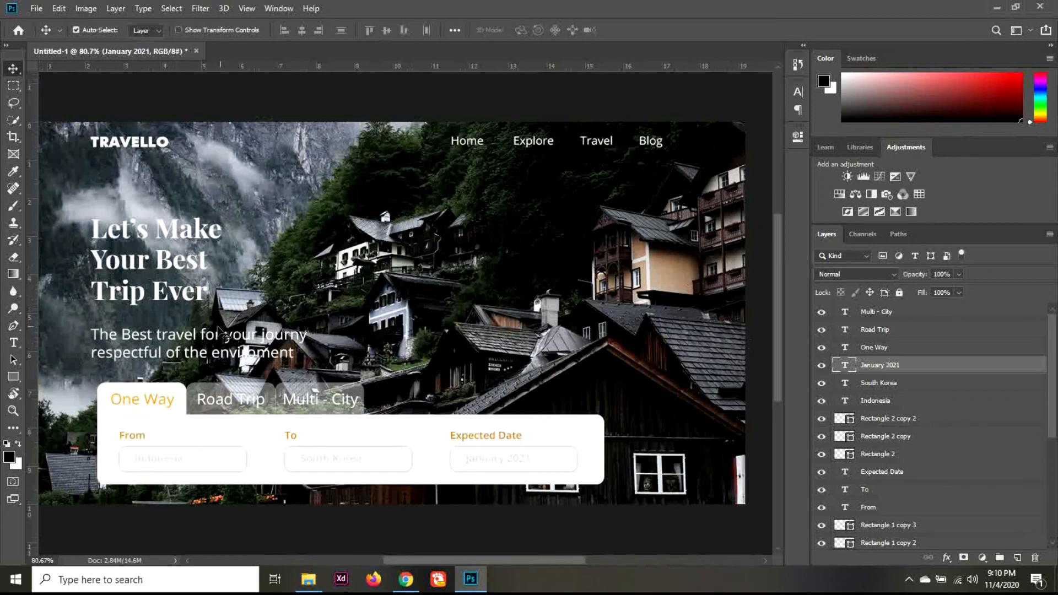
{"action": "left_click_drag", "start_coordinate": [33, 342], "coordinate": [707, 335]}
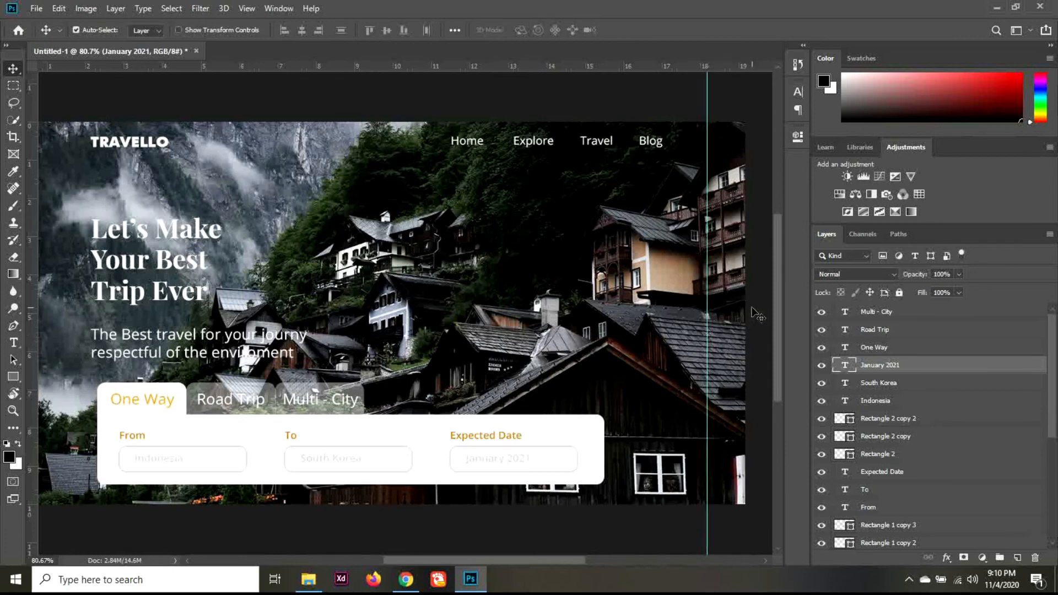
Draw a small circle of about 11 px in diameter over the dark trees in the middle of the photo.
{"action": "scroll", "coordinate": [761, 311], "scroll_direction": "up", "scroll_amount": 3}
{"action": "scroll", "coordinate": [761, 311], "scroll_direction": "up", "scroll_amount": 2}
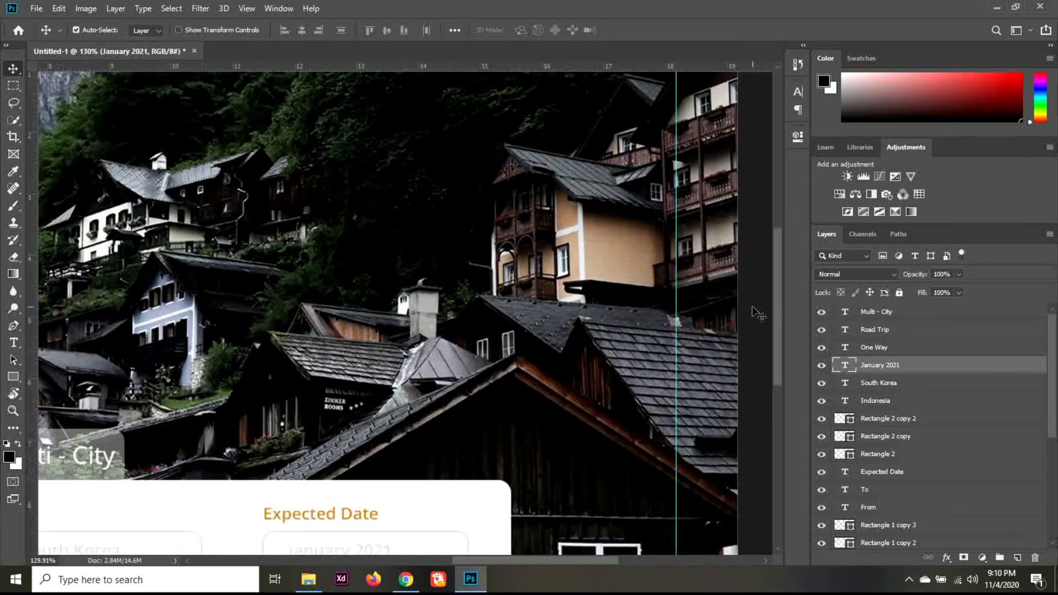
{"action": "scroll", "coordinate": [723, 320], "scroll_direction": "down", "scroll_amount": 4}
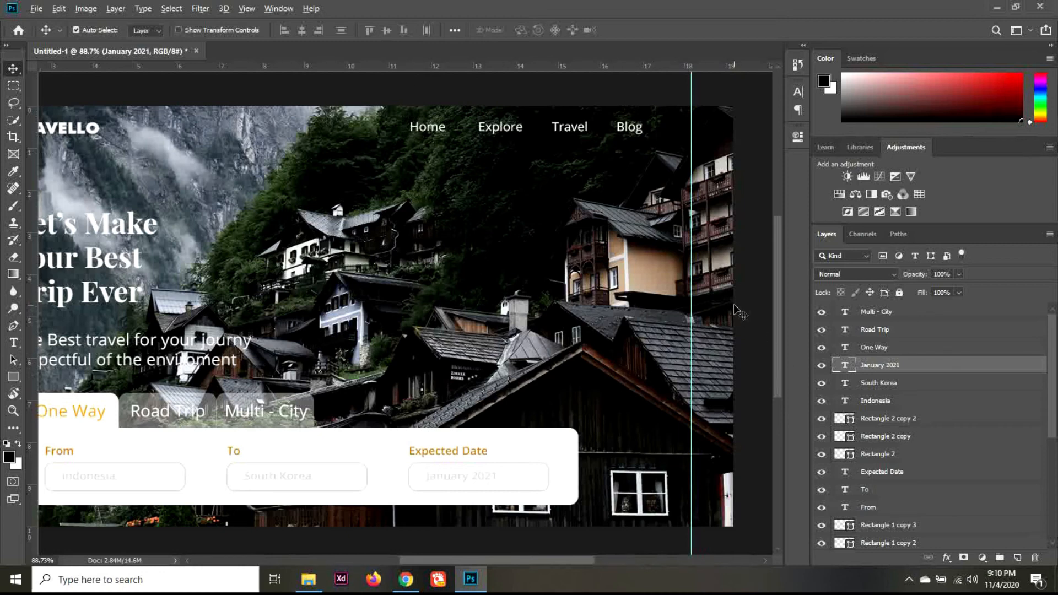
{"action": "left_click", "coordinate": [14, 378]}
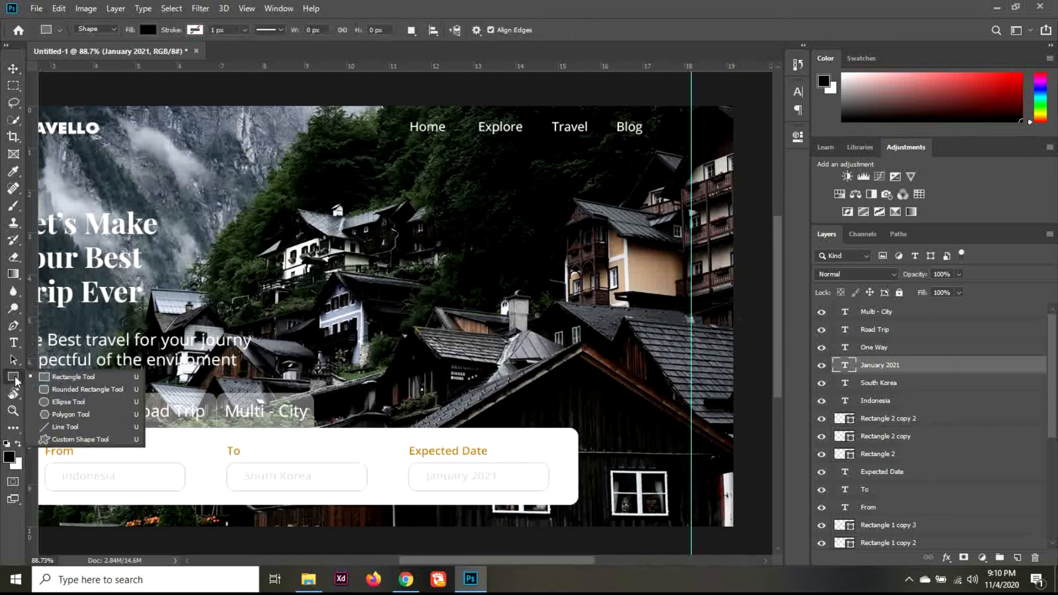
{"action": "left_click", "coordinate": [65, 402]}
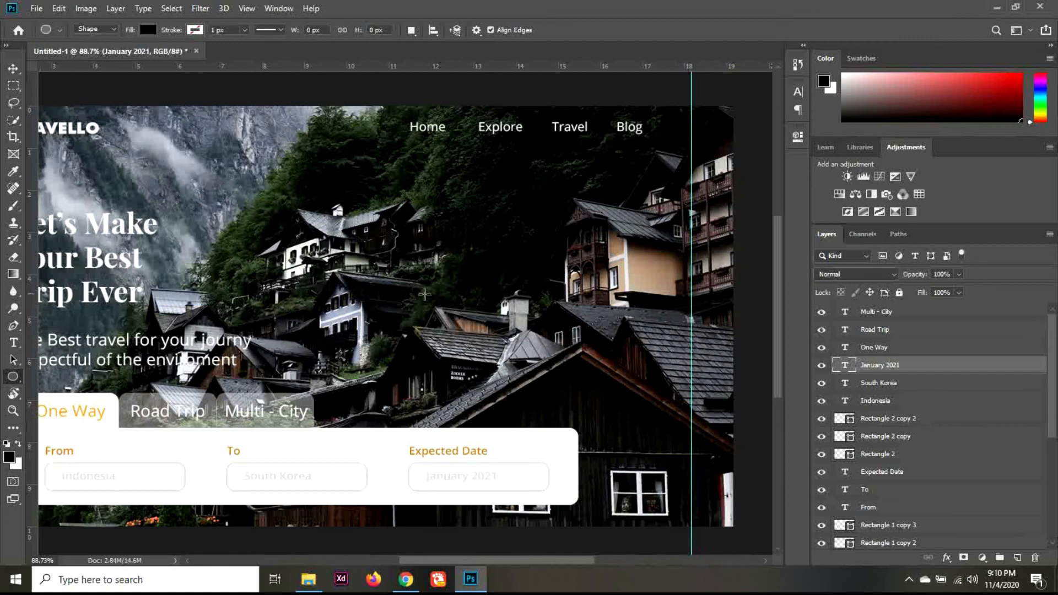
{"action": "mouse_move", "coordinate": [453, 288]}
{"action": "left_mouse_down"}
{"action": "mouse_move", "coordinate": [466, 301]}
{"action": "mouse_move", "coordinate": [459, 294]}
{"action": "left_mouse_up"}
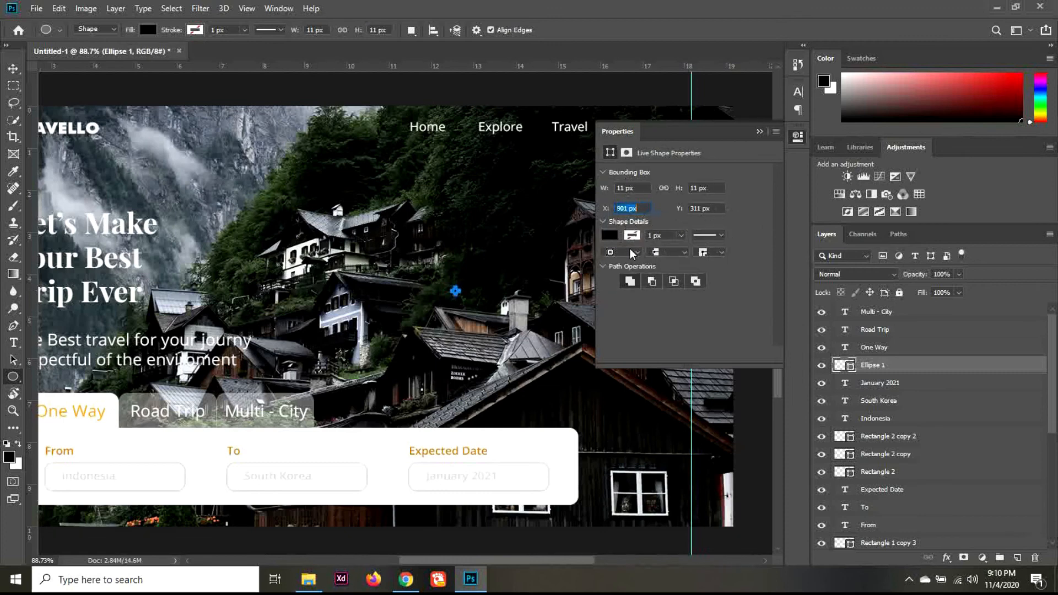
Fill the small circle with the recently used orange.
{"action": "left_click", "coordinate": [611, 236]}
{"action": "left_click", "coordinate": [618, 261]}
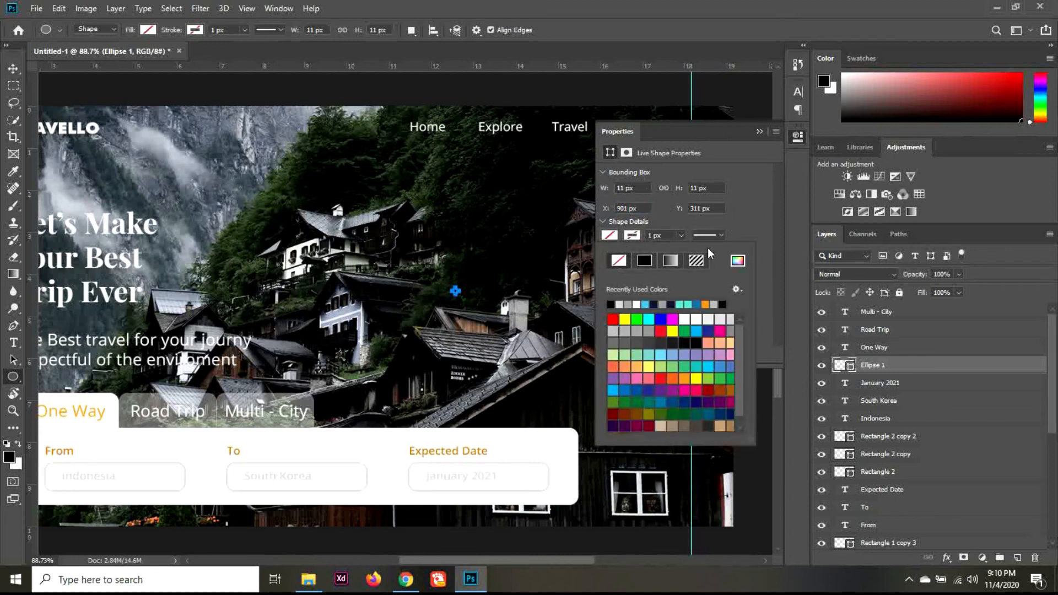
{"action": "left_click", "coordinate": [747, 223]}
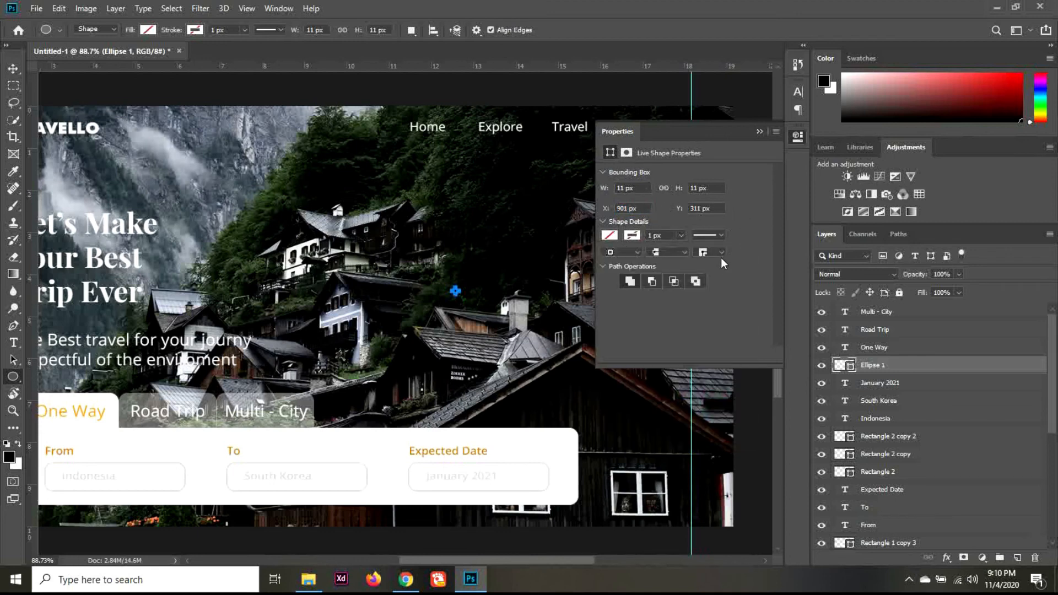
{"action": "left_click", "coordinate": [611, 236]}
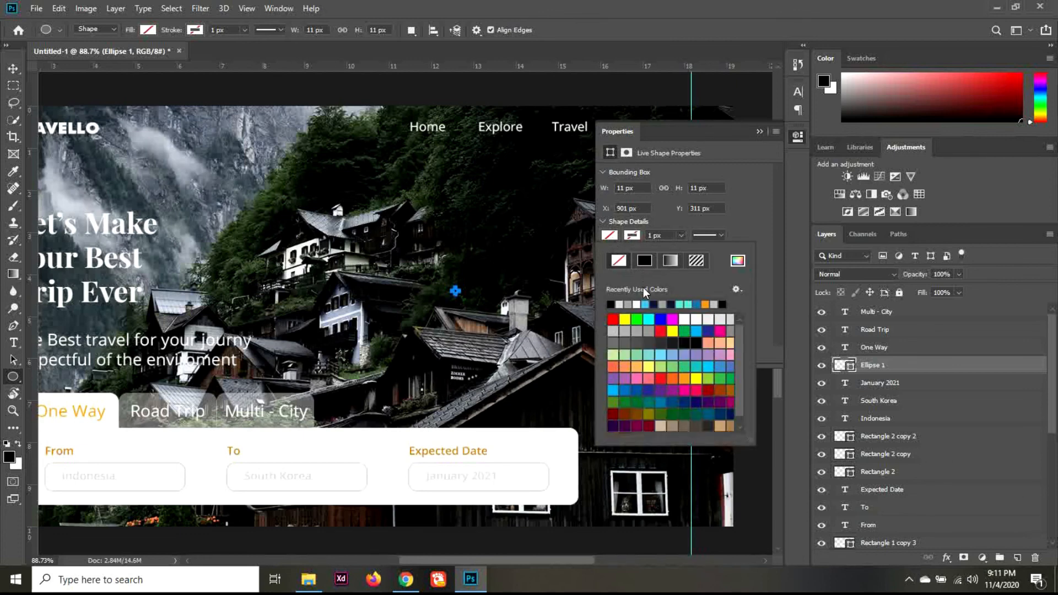
{"action": "left_click", "coordinate": [706, 304]}
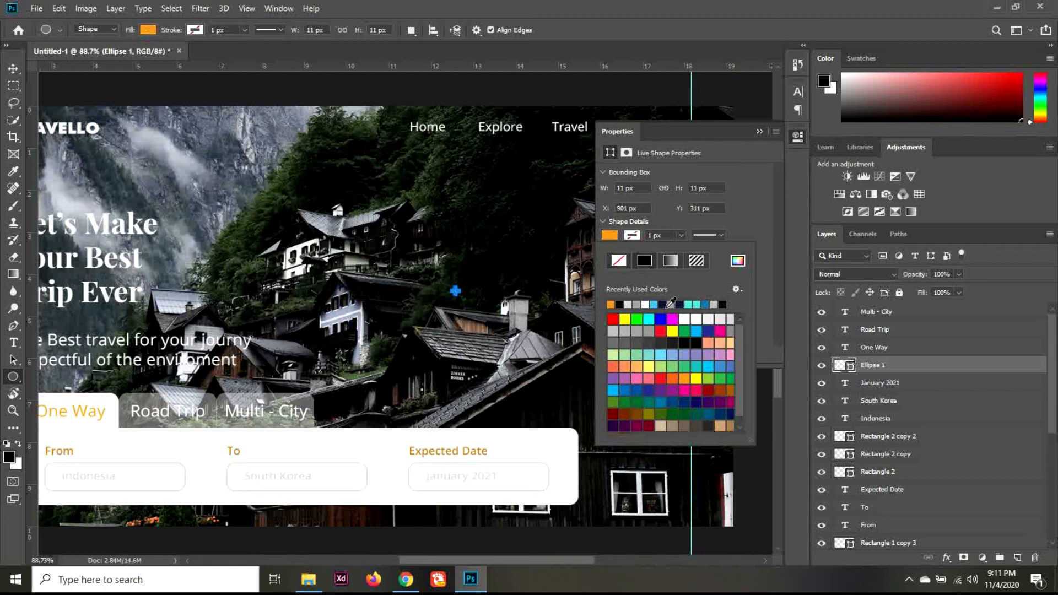
{"action": "left_click", "coordinate": [13, 69]}
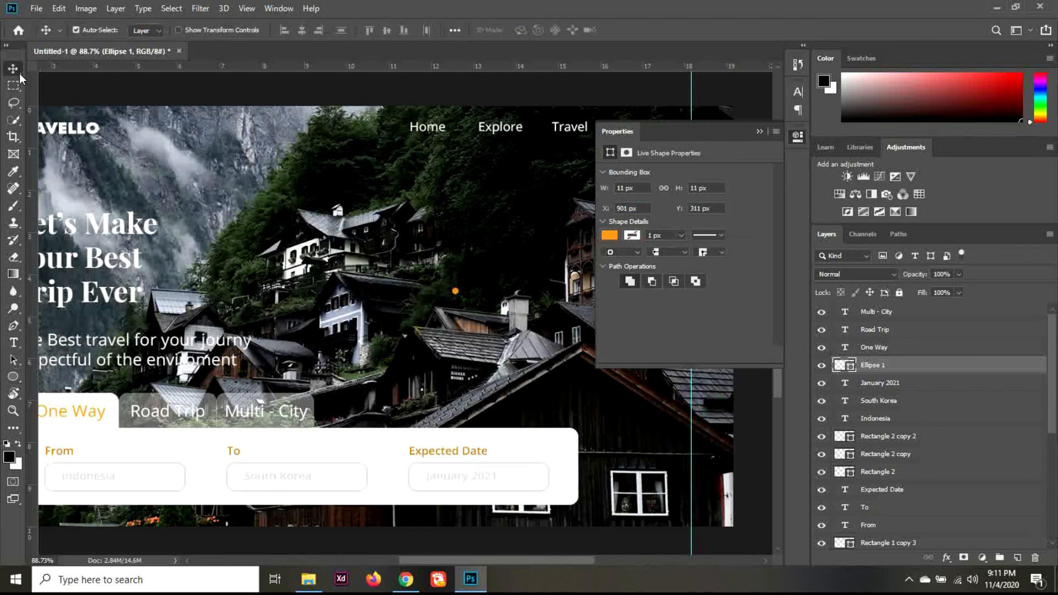
{"action": "left_click", "coordinate": [759, 132]}
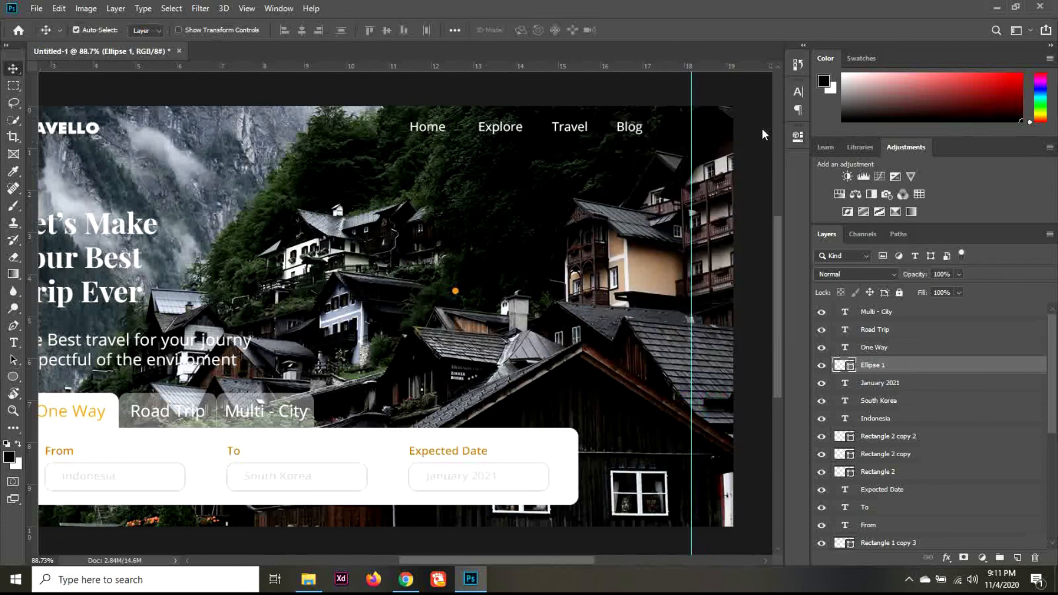
Shift the orange circle horizontally until it sits midway between the vertical guide and the photo's right edge.
{"action": "key", "text": "shift+Right"}
{"action": "key", "text": "shift+Right"}
{"action": "key", "text": "shift+Right"}
{"action": "key", "text": "shift+Right"}
{"action": "key", "text": "shift+Right"}
{"action": "key", "text": "shift+Right"}
{"action": "key", "text": "shift+Right"}
{"action": "key", "text": "shift+Right"}
{"action": "key", "text": "shift+Right"}
{"action": "key", "text": "shift+Right"}
{"action": "key", "text": "shift+Right"}
{"action": "key", "text": "shift+Right"}
{"action": "key", "text": "shift+Right"}
{"action": "key", "text": "shift+Right"}
{"action": "key", "text": "shift+Right"}
{"action": "key", "text": "shift+Right"}
{"action": "key", "text": "shift+Right"}
{"action": "key", "text": "shift+Right"}
{"action": "key", "text": "shift+Right"}
{"action": "key", "text": "shift+Right"}
Duplicate the orange circle three times, placing the copies below it in an evenly spaced vertical column.
{"action": "key", "text": "ctrl+j"}
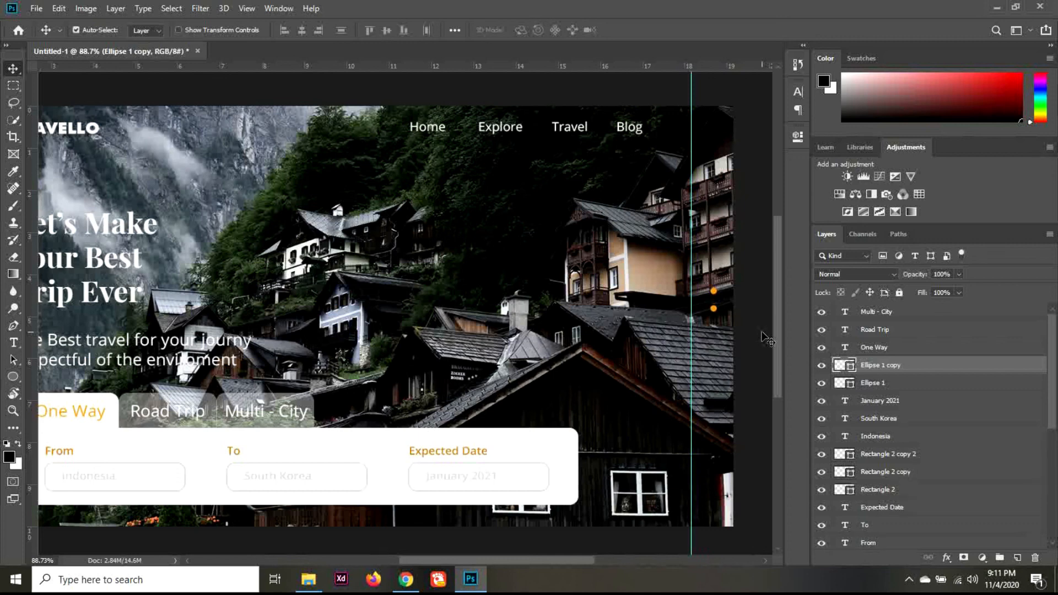
{"action": "key", "text": "ctrl+j"}
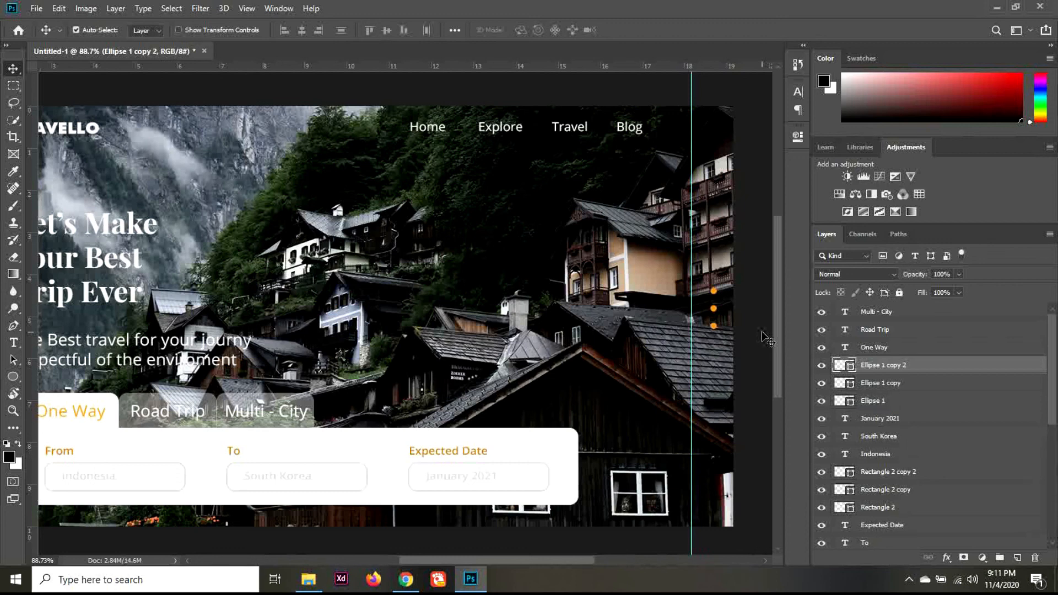
{"action": "key", "text": "ctrl+j"}
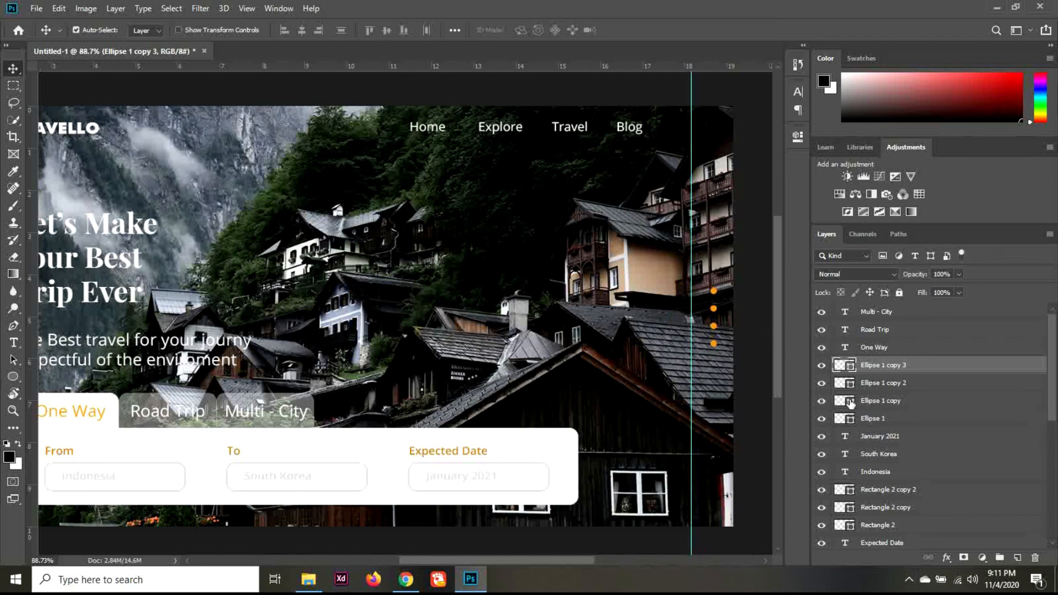
Select the three circle copies below the original, check them by toggling their visibility, and change their fill to white.
{"action": "left_click", "coordinate": [851, 402], "text": "shift"}
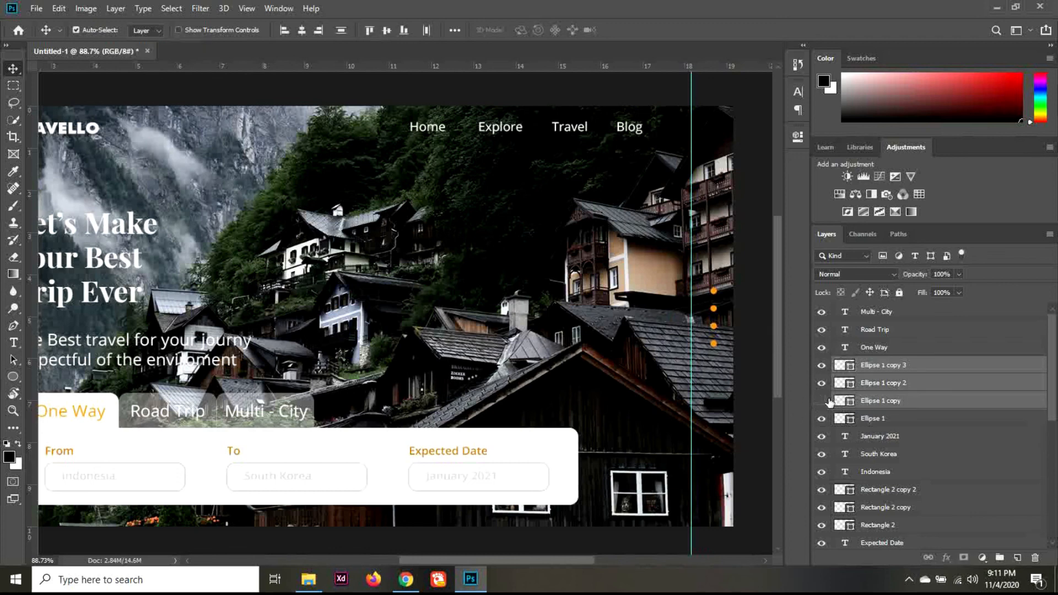
{"action": "left_click", "coordinate": [828, 401]}
{"action": "left_click", "coordinate": [829, 383]}
{"action": "left_click", "coordinate": [830, 383]}
{"action": "left_click", "coordinate": [822, 365]}
{"action": "left_click", "coordinate": [821, 365]}
{"action": "left_click", "coordinate": [14, 377]}
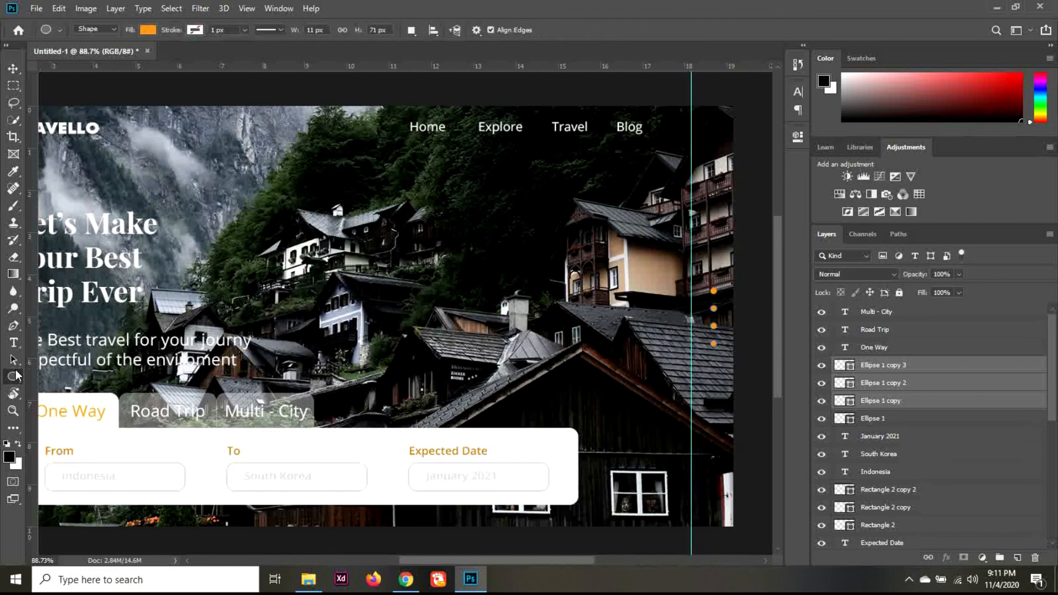
{"action": "left_click", "coordinate": [153, 30]}
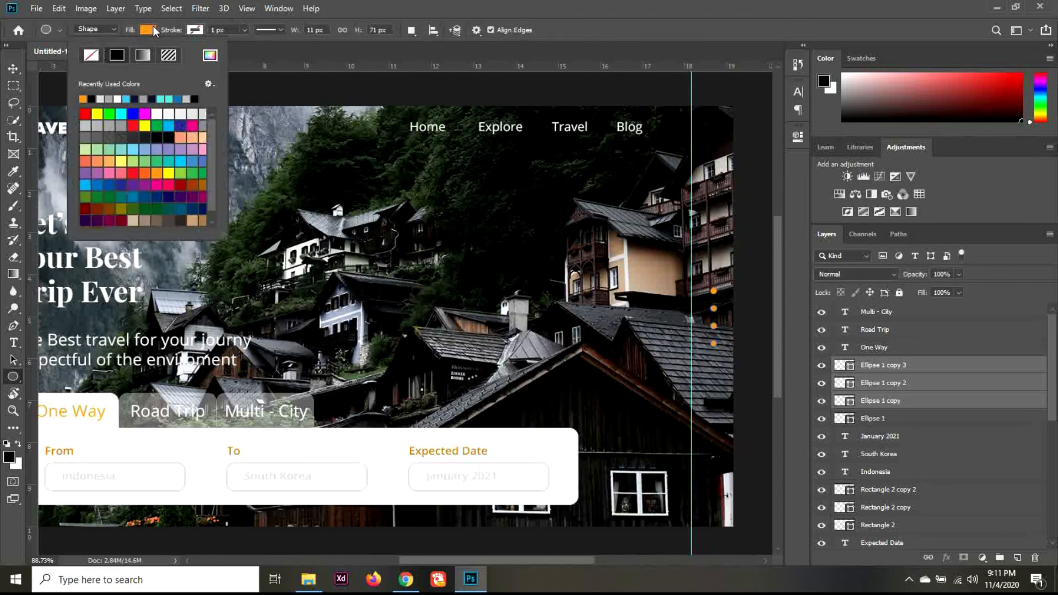
{"action": "left_click", "coordinate": [118, 99]}
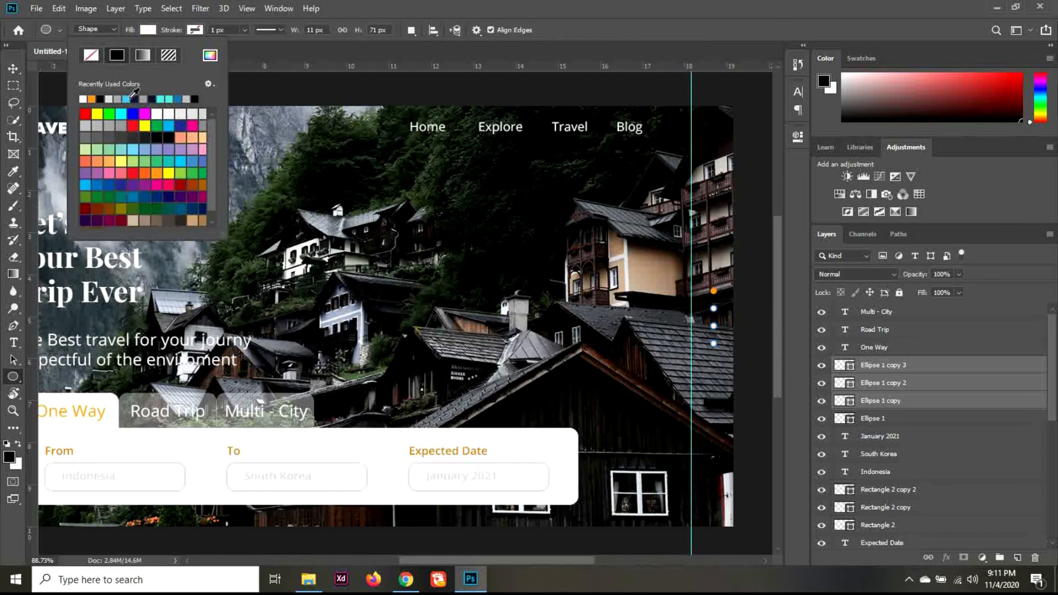
{"action": "left_click", "coordinate": [10, 68]}
Remove the vertical guide near the photo's right edge from the canvas.
{"action": "scroll", "coordinate": [270, 345], "scroll_direction": "down", "scroll_amount": 1}
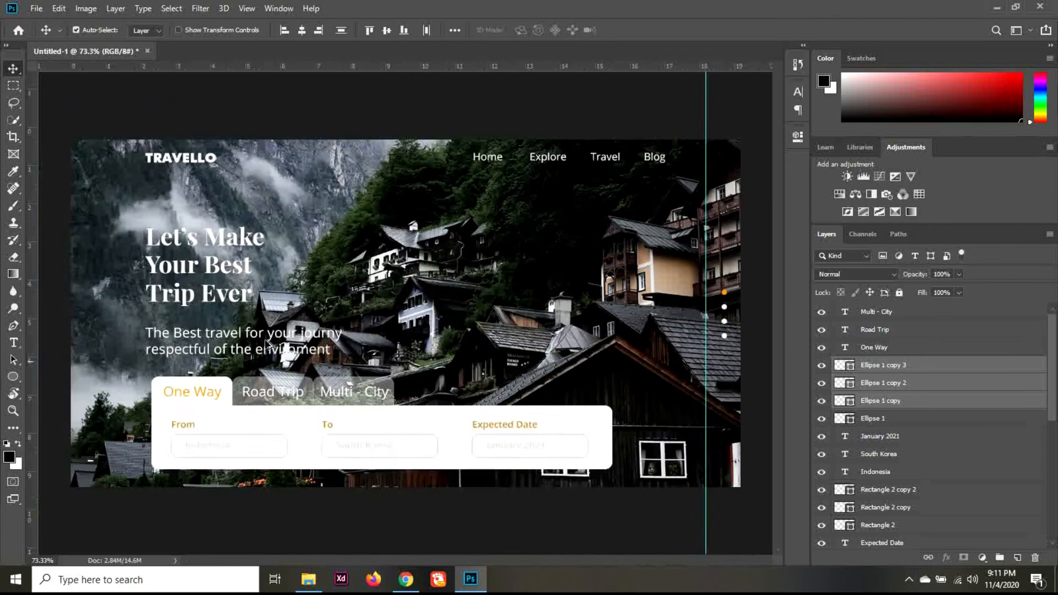
{"action": "scroll", "coordinate": [270, 345], "scroll_direction": "down", "scroll_amount": 1}
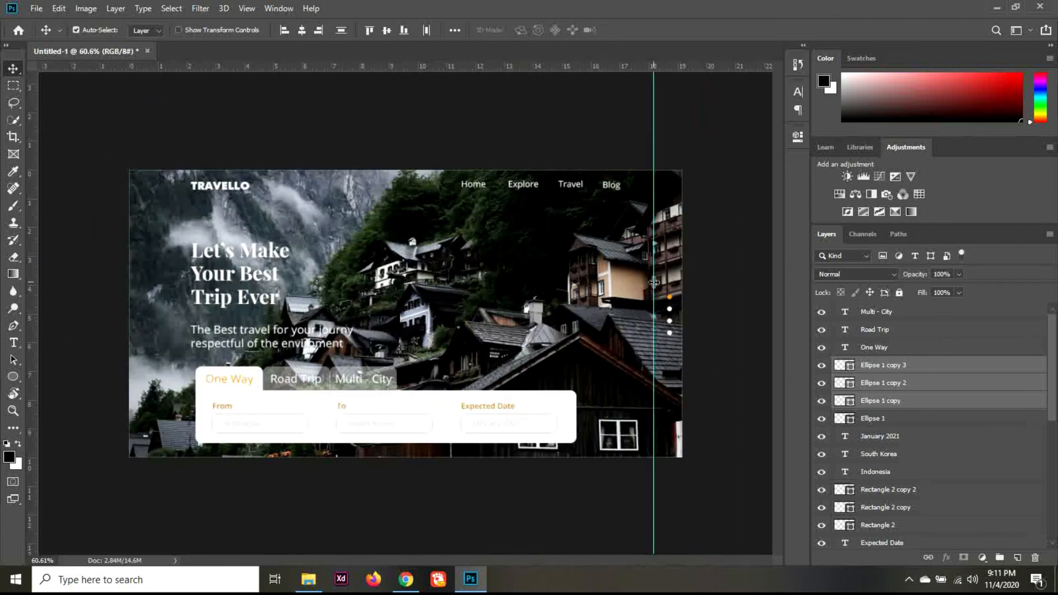
{"action": "left_click_drag", "start_coordinate": [654, 282], "coordinate": [23, 265]}
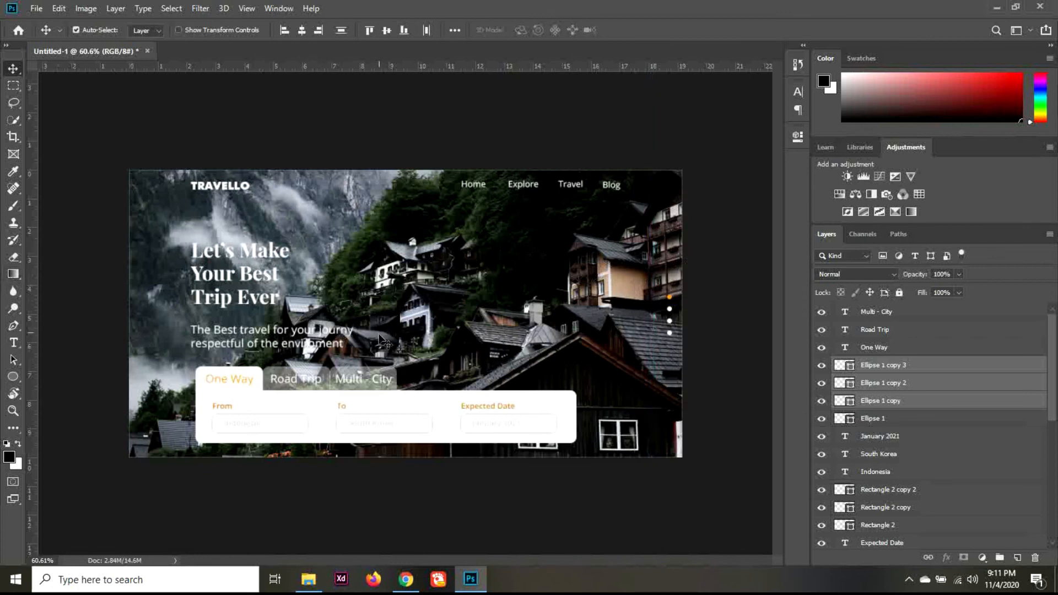
{"action": "scroll", "coordinate": [408, 358], "scroll_direction": "up", "scroll_amount": 1}
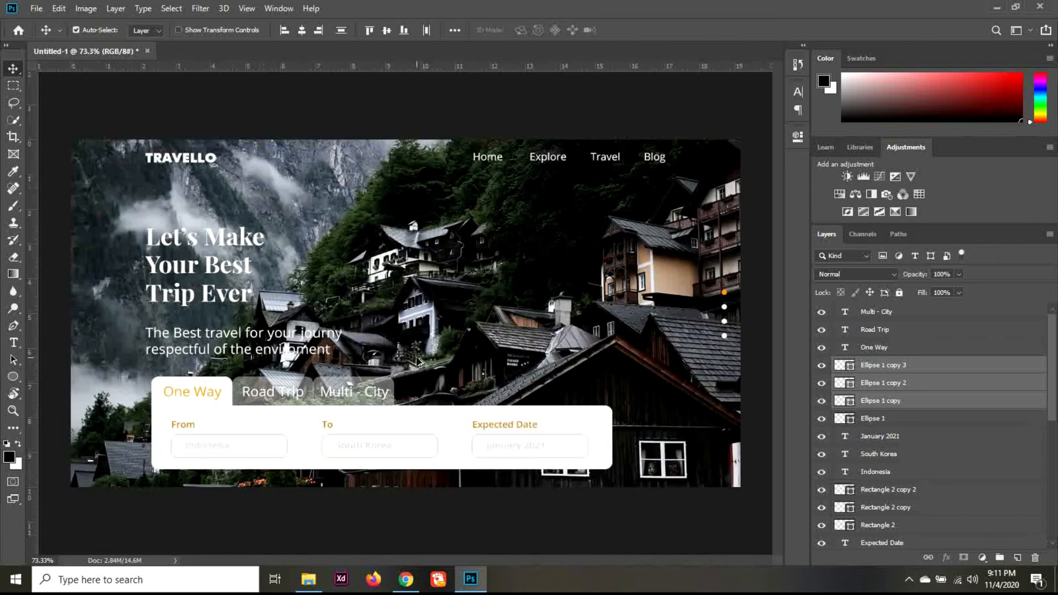